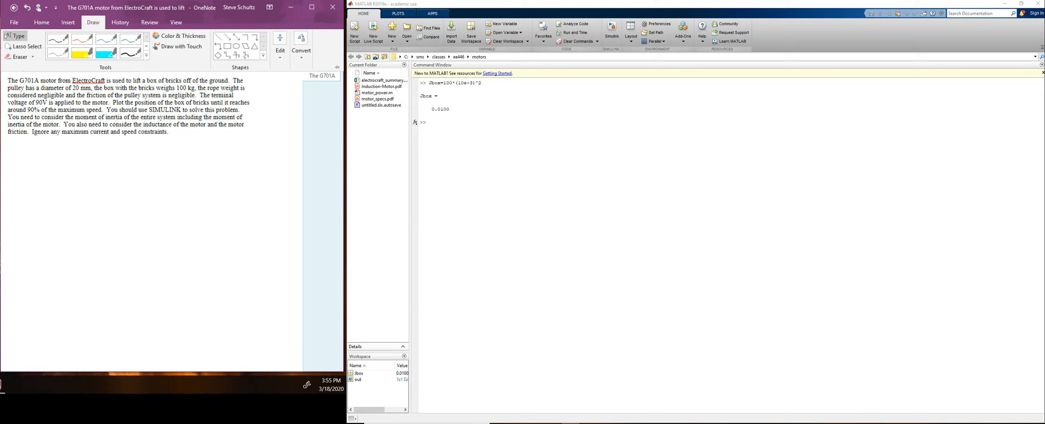
- Mark the given data in the problem statement with a red pen: G701A, diameter of 20 mm, 100 kg and 90V
click(82, 39)
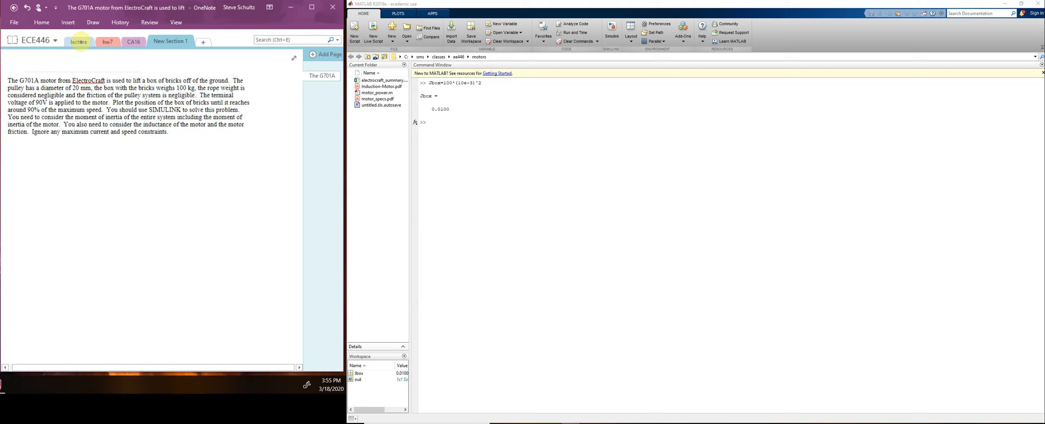
click(93, 22)
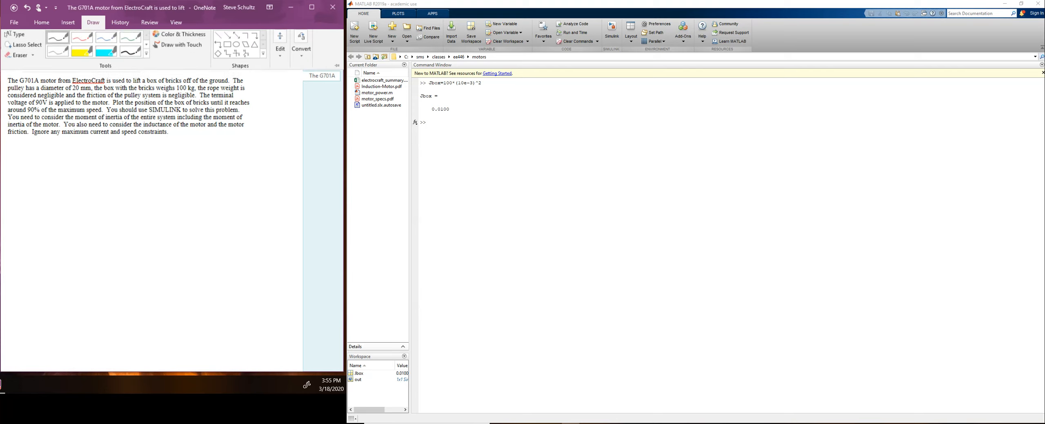
click(81, 40)
drag(34, 74, 26, 75)
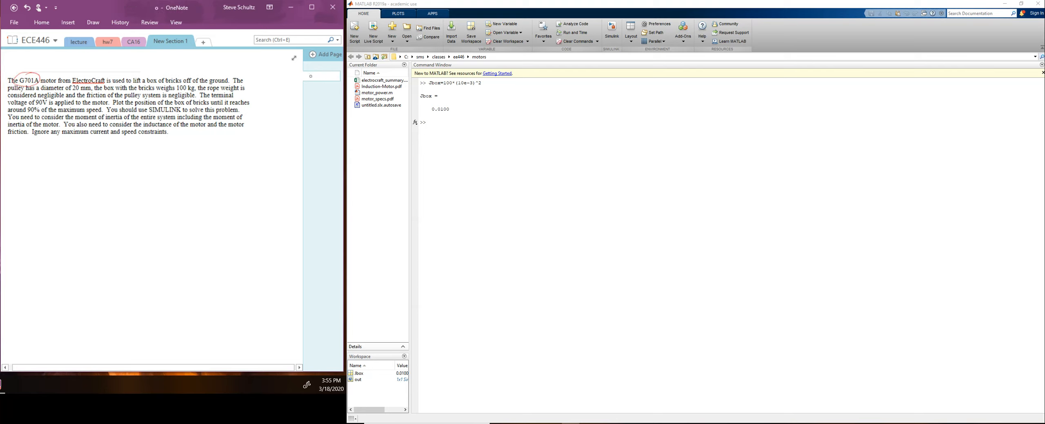
drag(40, 90, 92, 90)
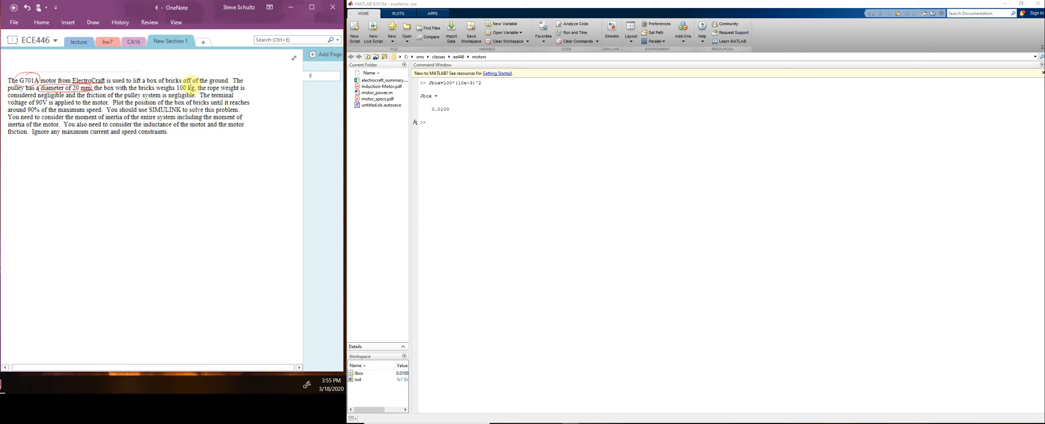
mouse_move(196, 83)
mouse_down()
mouse_move(174, 91)
mouse_move(197, 88)
mouse_up()
drag(35, 107, 47, 105)
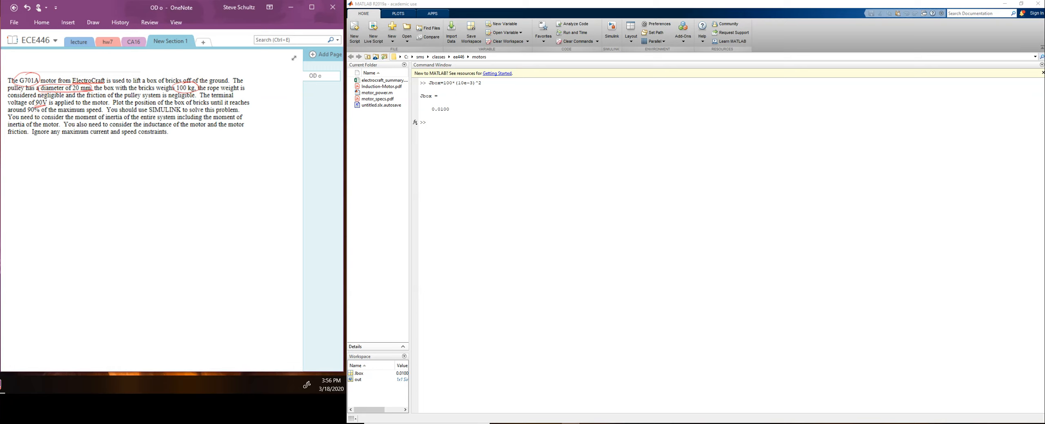
- Sketch in black a pulley with a hanging box and its mg force arrow, and write T_L = mg r beside it
click(93, 22)
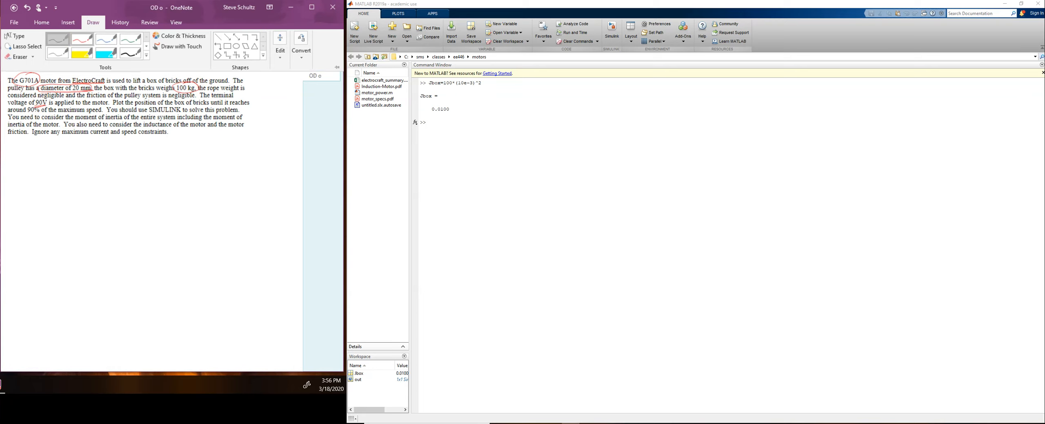
click(58, 39)
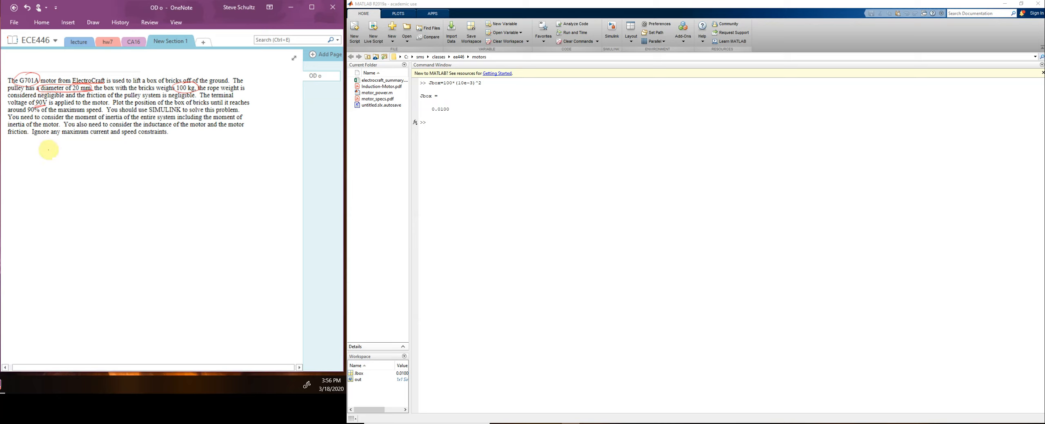
mouse_move(48, 148)
mouse_down()
mouse_move(39, 156)
mouse_move(46, 149)
mouse_move(52, 178)
mouse_move(63, 177)
mouse_move(48, 189)
mouse_move(47, 179)
mouse_up()
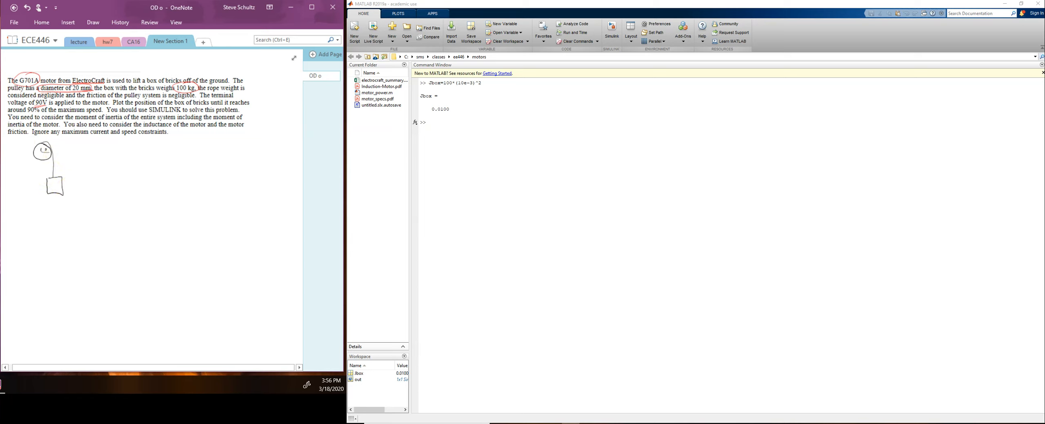
mouse_move(55, 193)
mouse_down()
mouse_move(56, 206)
mouse_move(81, 208)
mouse_up()
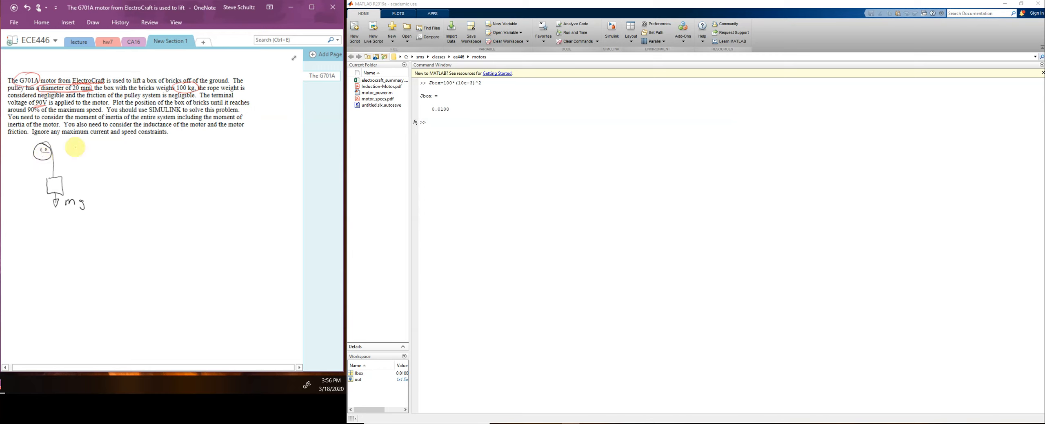
drag(68, 142, 86, 150)
mouse_move(91, 151)
mouse_down()
mouse_move(105, 158)
mouse_move(124, 144)
mouse_up()
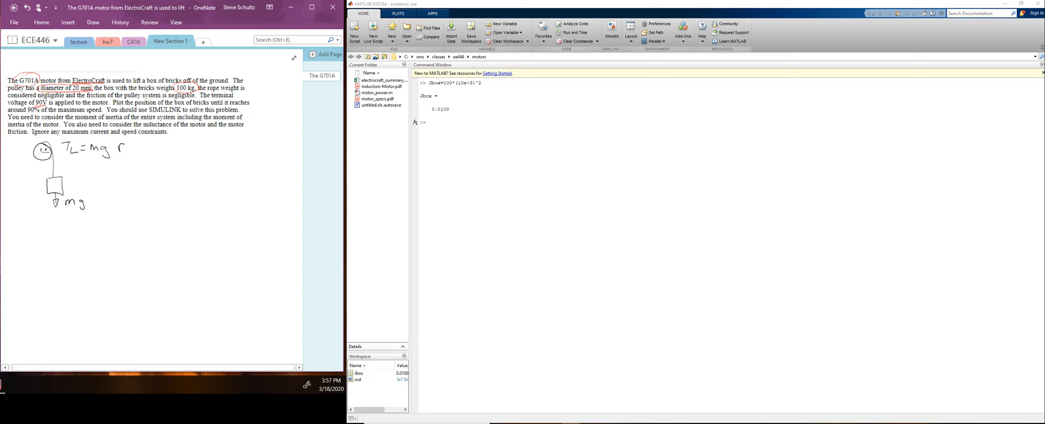
- Draw the motor's armature circuit below the pulley sketch with source Va, resistor Ra, inductor sL and back-EMF source K_E ω
mouse_move(41, 224)
mouse_down()
mouse_move(46, 235)
mouse_move(35, 234)
mouse_move(46, 221)
mouse_move(16, 226)
mouse_move(23, 241)
mouse_move(49, 215)
mouse_move(76, 214)
mouse_move(85, 239)
mouse_move(108, 231)
mouse_move(90, 261)
mouse_up()
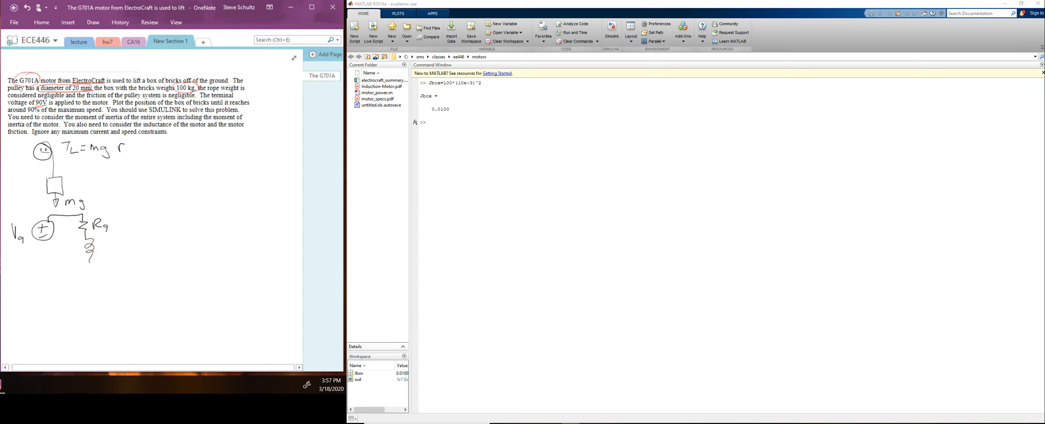
drag(105, 241, 98, 249)
mouse_move(109, 241)
mouse_down()
mouse_move(114, 250)
mouse_move(92, 270)
mouse_up()
mouse_move(88, 267)
mouse_down()
mouse_move(120, 274)
mouse_move(140, 260)
mouse_move(78, 285)
mouse_move(48, 240)
mouse_up()
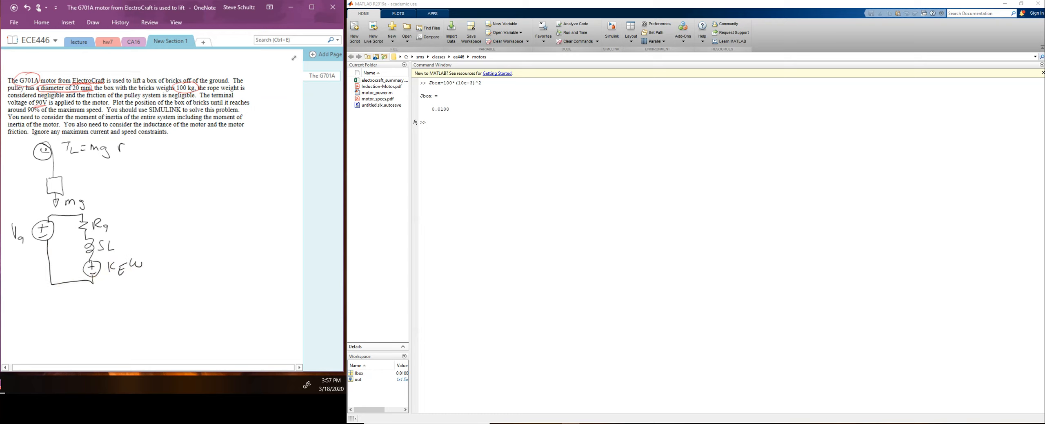
- Write "Tm?" and the motor torque equation Tm = K_T I beside the circuit
mouse_move(140, 217)
mouse_down()
mouse_move(140, 226)
mouse_move(141, 217)
mouse_move(166, 223)
mouse_move(144, 214)
mouse_move(165, 224)
mouse_up()
click(165, 232)
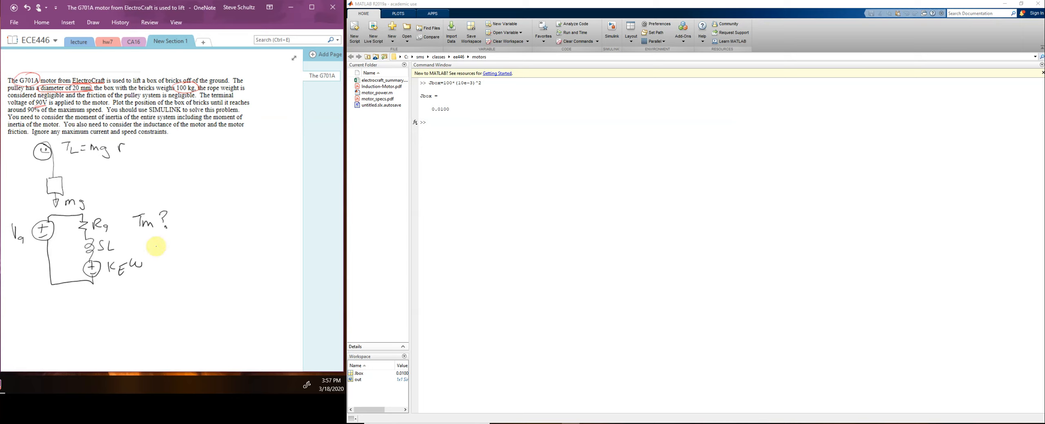
drag(151, 243, 174, 250)
drag(180, 244, 190, 254)
drag(188, 249, 210, 242)
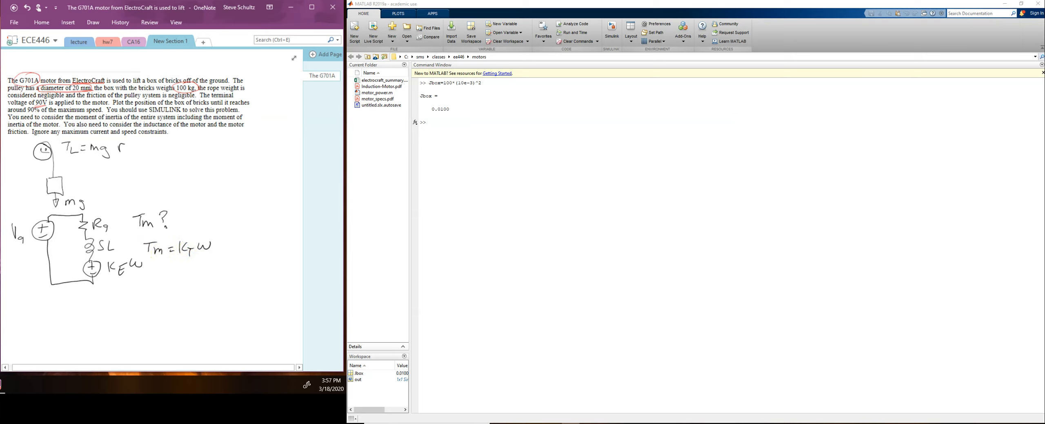
drag(219, 253, 208, 242)
drag(204, 243, 209, 253)
- Write the armature current equation I = (Va − K_E ω) / (Ra + sL) under the torque equation
drag(146, 270, 156, 269)
mouse_move(151, 270)
mouse_down()
mouse_move(150, 279)
mouse_move(170, 272)
mouse_up()
mouse_move(163, 277)
mouse_down()
mouse_move(187, 264)
mouse_move(187, 282)
mouse_move(206, 272)
mouse_move(226, 279)
mouse_move(241, 265)
mouse_up()
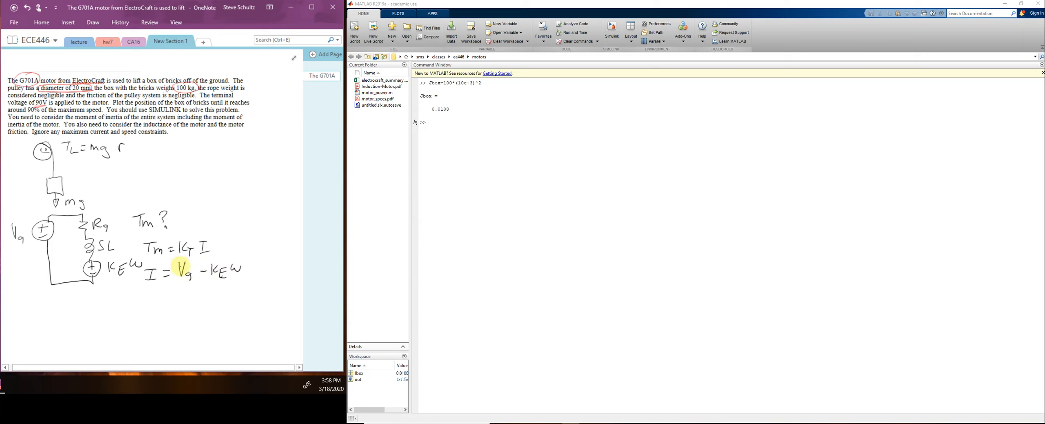
mouse_move(179, 285)
mouse_down()
mouse_move(240, 281)
mouse_move(189, 301)
mouse_move(217, 294)
mouse_up()
mouse_move(214, 291)
mouse_down()
mouse_move(213, 300)
mouse_move(240, 301)
mouse_up()
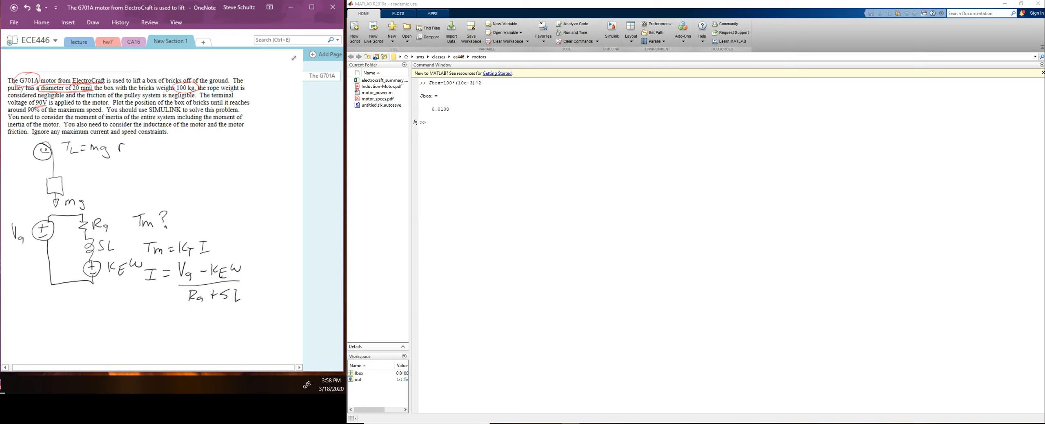
- Rewrite the current below the circuit as the product I = [Va − K_E ω] (1 / (Ra + sL))
mouse_move(43, 310)
mouse_down()
mouse_move(42, 323)
mouse_move(46, 309)
mouse_move(45, 322)
mouse_move(60, 315)
mouse_up()
mouse_move(52, 322)
mouse_down()
mouse_move(88, 310)
mouse_move(91, 325)
mouse_move(150, 314)
mouse_move(157, 328)
mouse_up()
drag(80, 301, 81, 332)
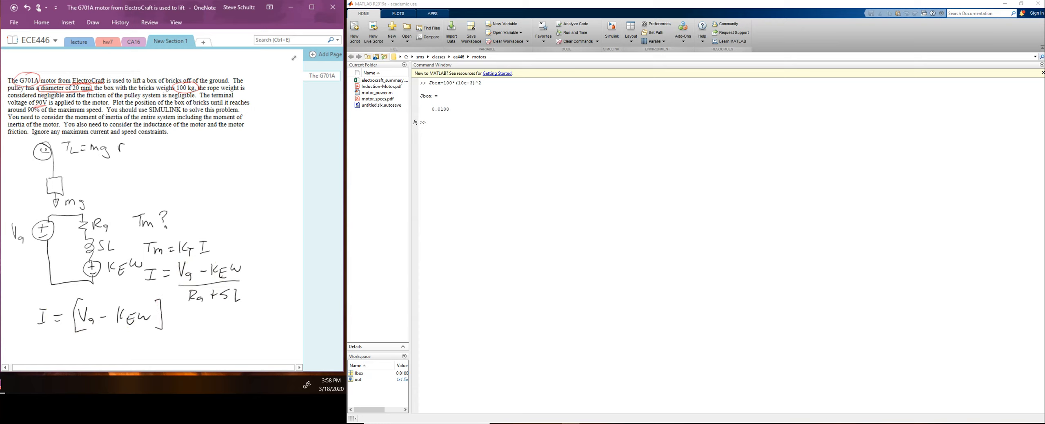
mouse_move(181, 311)
mouse_down()
mouse_move(179, 328)
mouse_move(198, 317)
mouse_move(196, 331)
mouse_move(220, 324)
mouse_up()
drag(217, 320, 226, 330)
drag(237, 317, 249, 337)
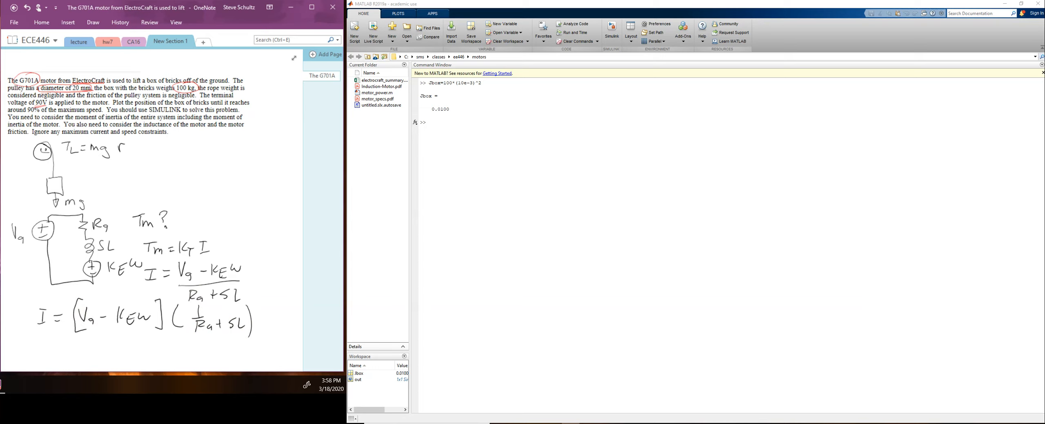
key(ctrl+z)
- Write the notes "Input Va", "output ω" and V = ω r in the free space beside the pulley sketch
mouse_move(148, 152)
mouse_down()
mouse_move(158, 149)
mouse_move(158, 162)
mouse_up()
drag(162, 157, 187, 162)
mouse_move(185, 155)
mouse_down()
mouse_move(221, 144)
mouse_move(227, 159)
mouse_up()
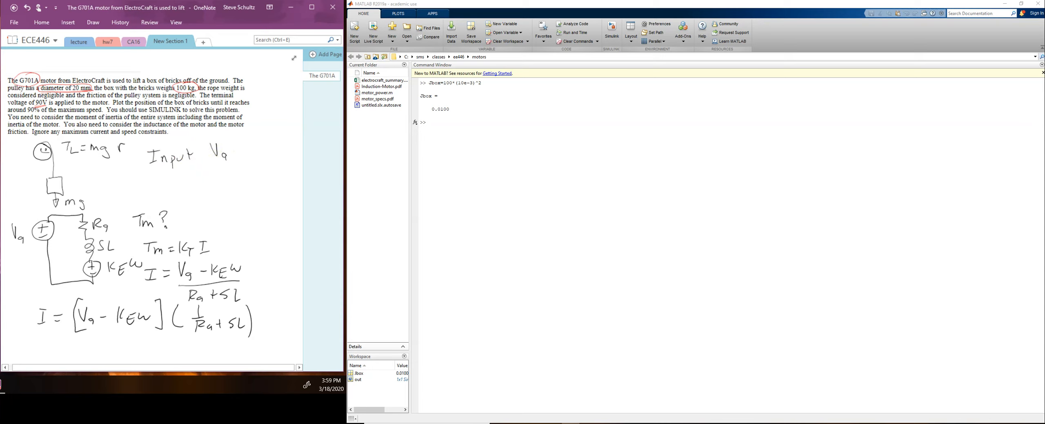
drag(157, 178, 179, 187)
drag(174, 178, 188, 188)
drag(197, 178, 207, 179)
mouse_move(210, 171)
mouse_down()
mouse_move(210, 186)
mouse_move(215, 176)
mouse_up()
drag(229, 174, 241, 174)
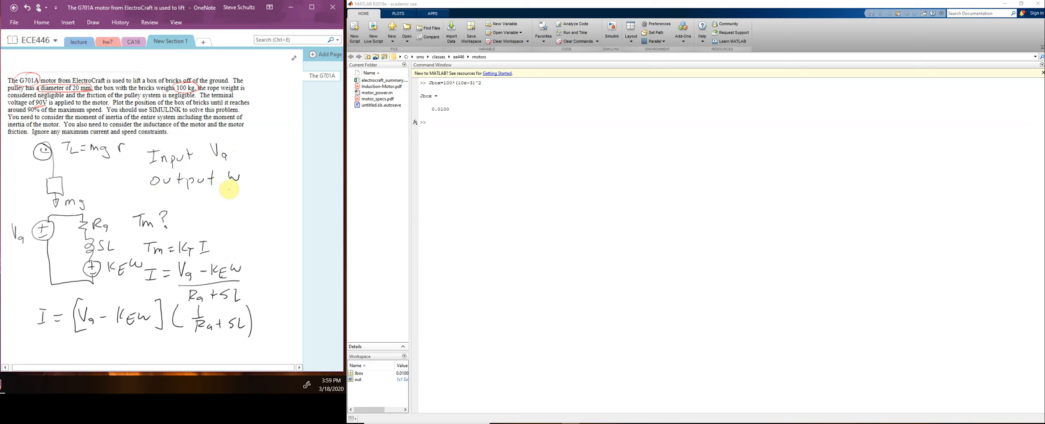
drag(227, 185, 242, 191)
drag(236, 198, 282, 187)
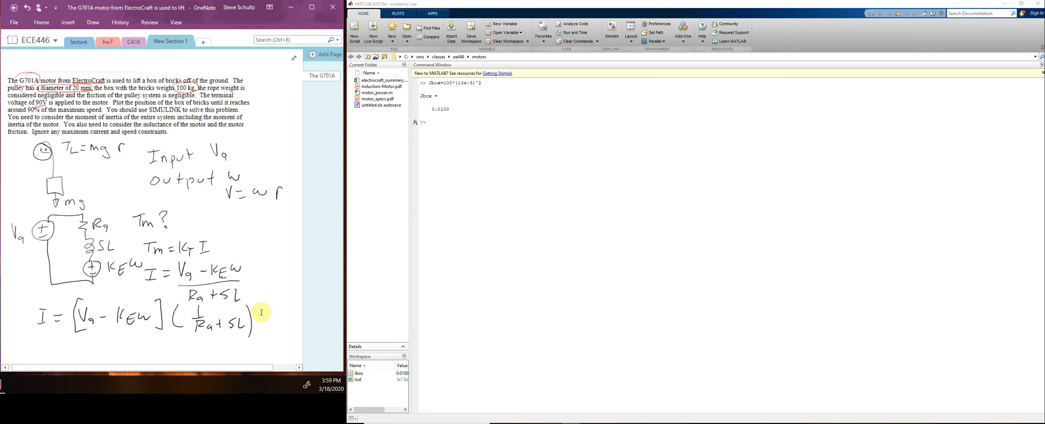
- Label Va as "input" and ω as "output" with red arrows under the factored current equation
scroll(261, 313, down, 3)
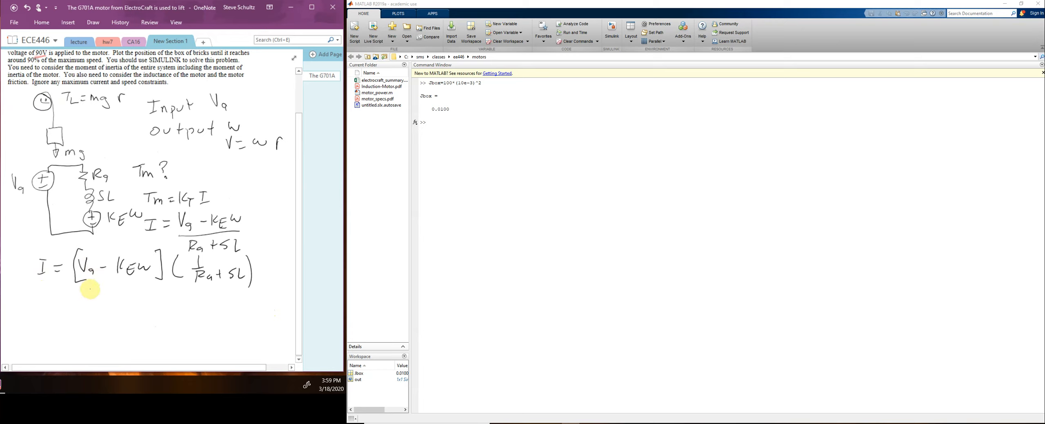
click(93, 22)
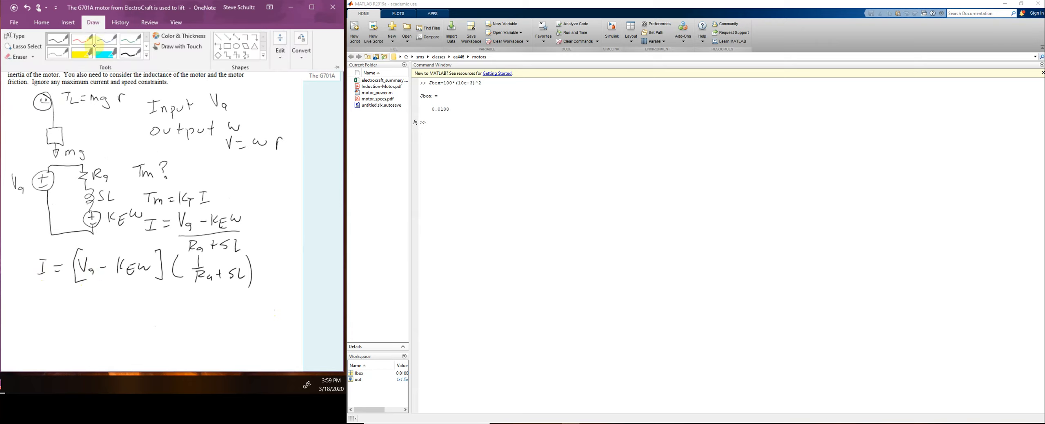
click(83, 40)
mouse_move(88, 299)
mouse_down()
mouse_move(87, 281)
mouse_move(94, 312)
mouse_move(112, 307)
mouse_up()
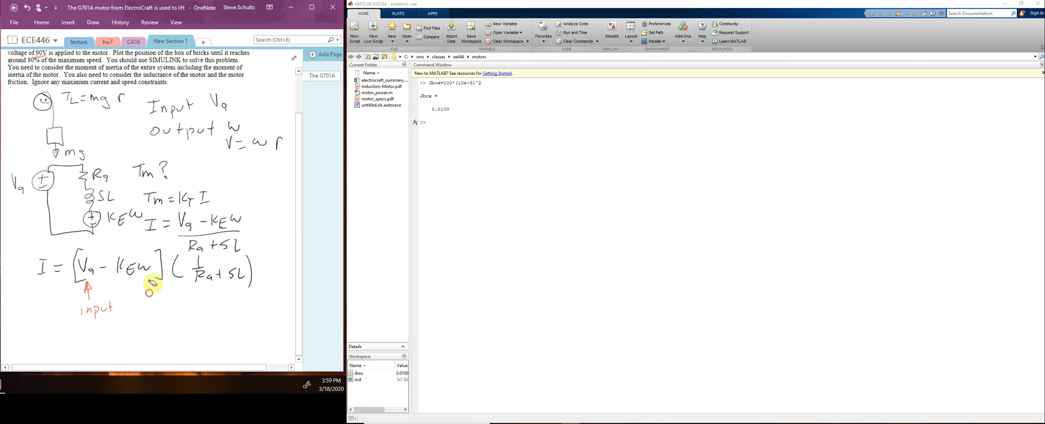
mouse_move(148, 297)
mouse_down()
mouse_move(146, 279)
mouse_move(144, 308)
mouse_move(179, 305)
mouse_up()
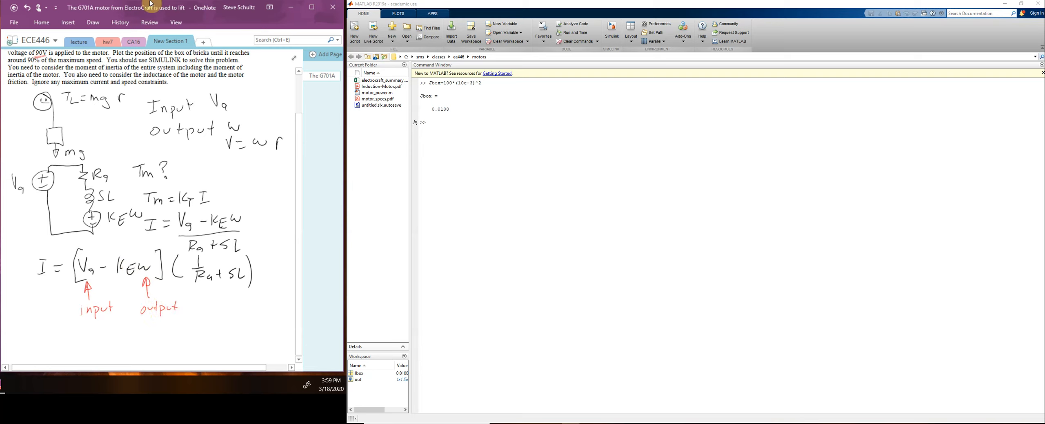
- Switch to MATLAB and create a blank Simulink model, resizing its window
click(561, 182)
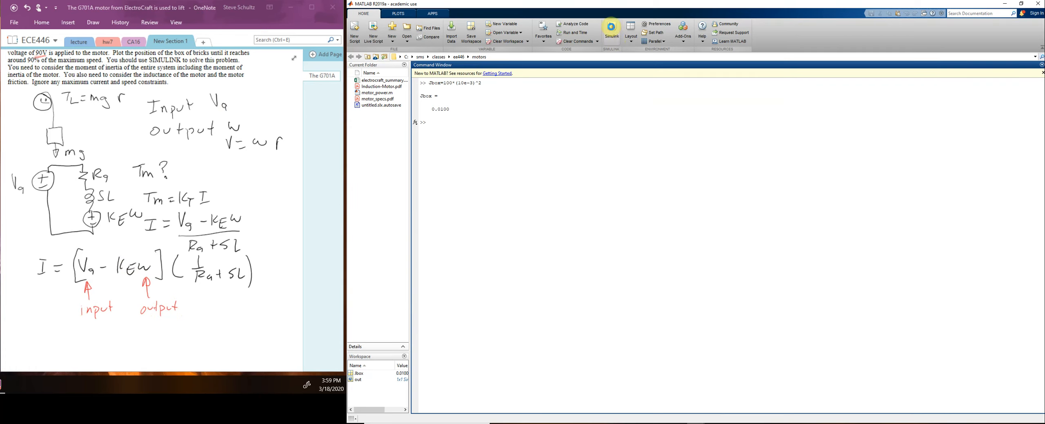
click(611, 27)
click(488, 107)
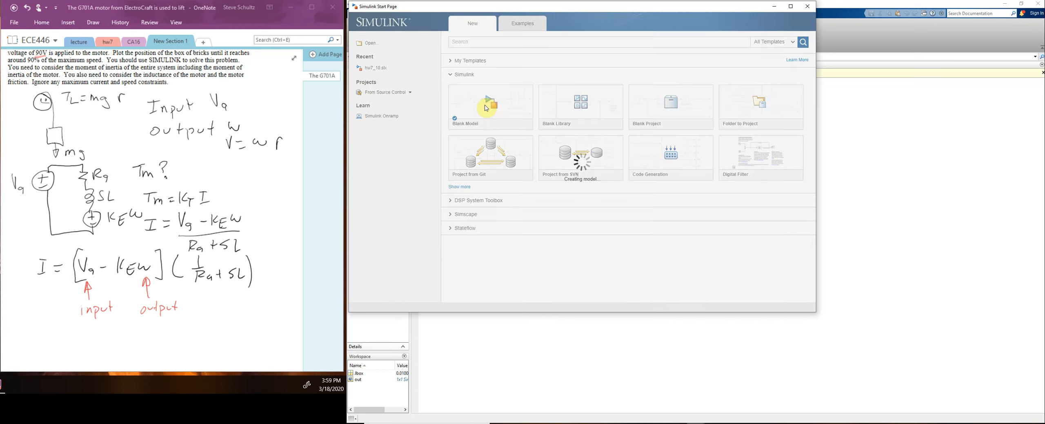
drag(673, 220, 752, 323)
- Add a Step block to the model and place it near the canvas's upper-left corner
click(442, 119)
click(451, 118)
text(ste)
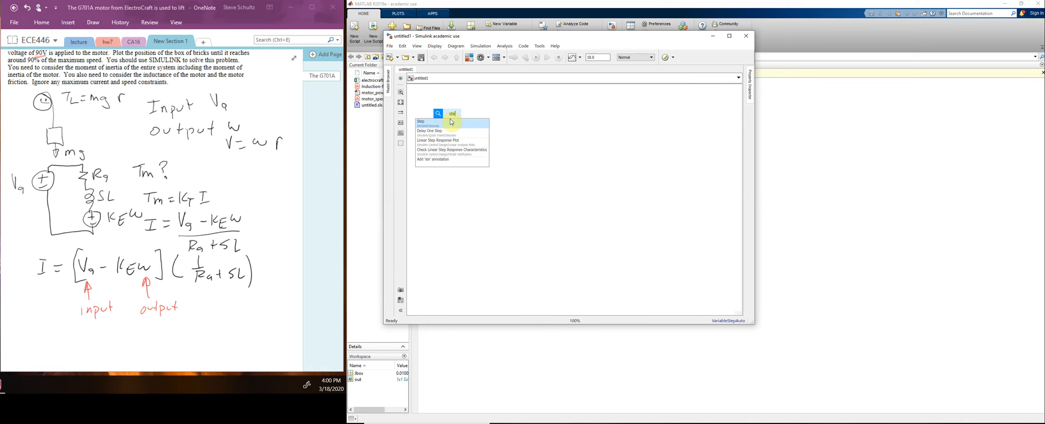
click(451, 122)
drag(455, 121, 430, 108)
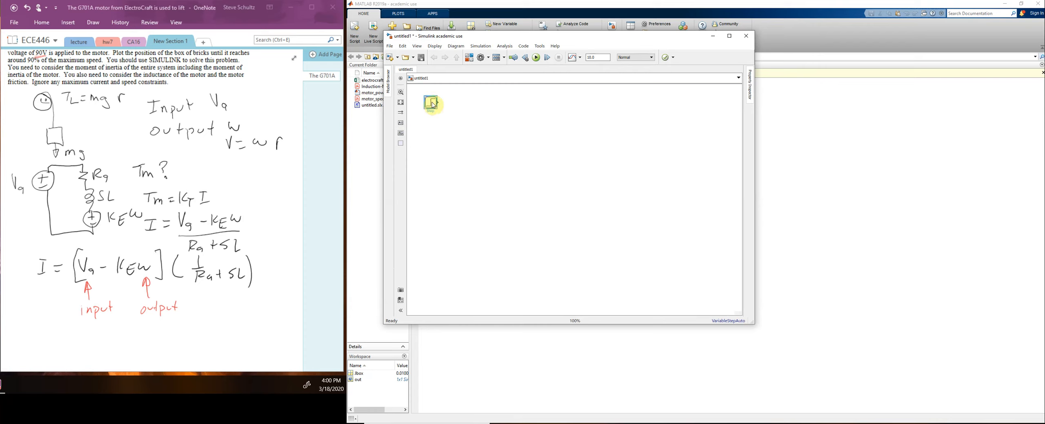
- Set the Step block's step time to 0, keeping initial value 0 and final value 1
double_click(434, 106)
click(452, 75)
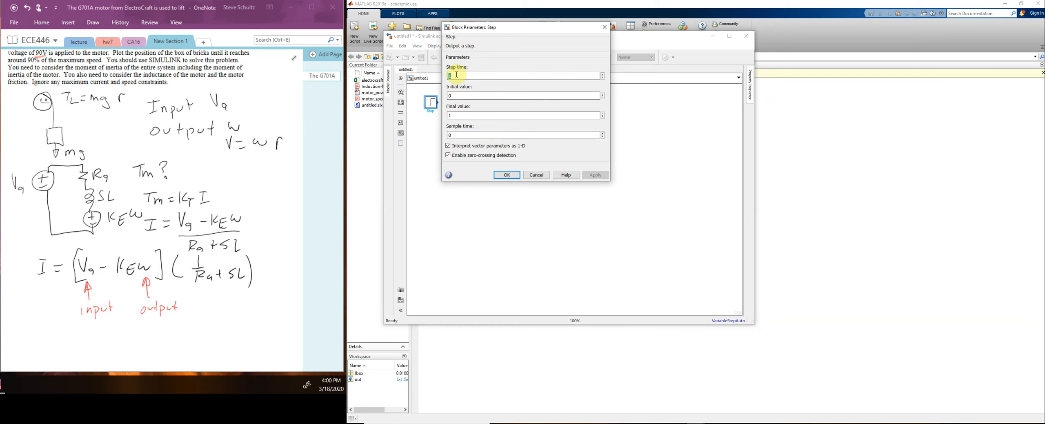
text(0)
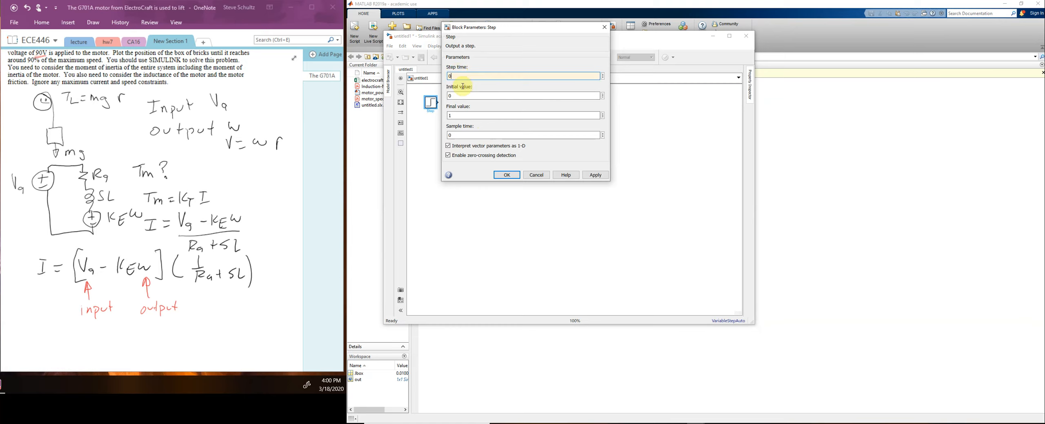
double_click(455, 96)
double_click(455, 115)
click(505, 174)
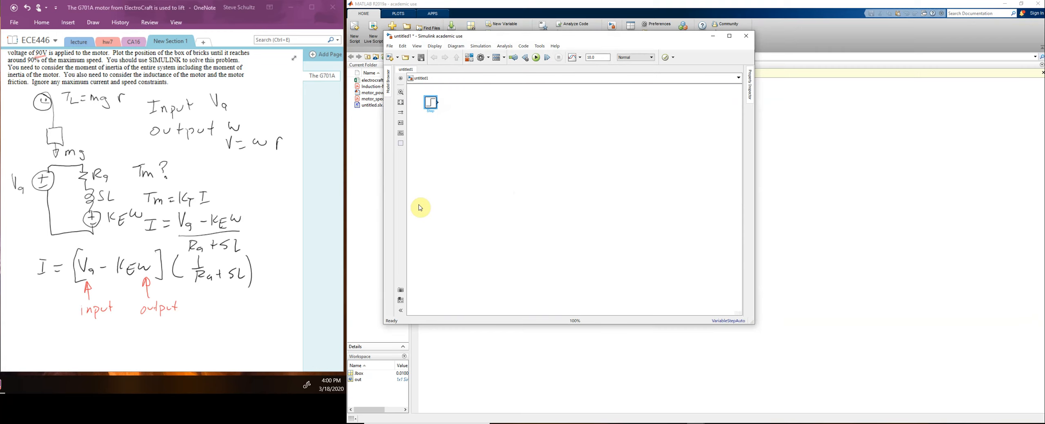
- Add a Gain block with a gain of 90 beside the Step block and connect the Step output to it
click(457, 110)
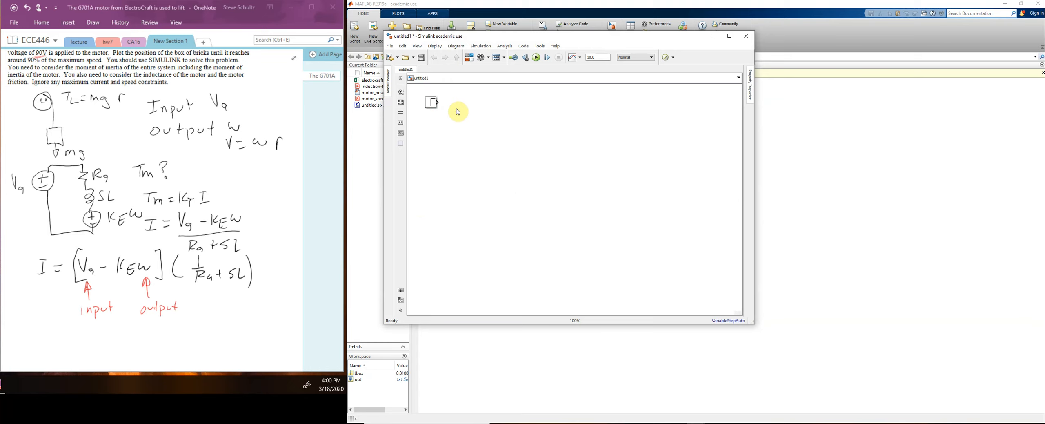
text(g)
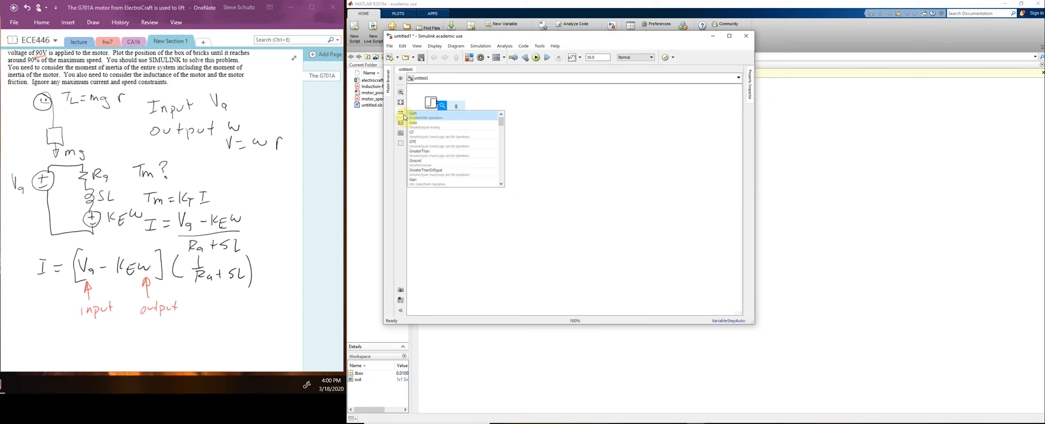
click(416, 117)
double_click(456, 109)
click(489, 96)
text(90)
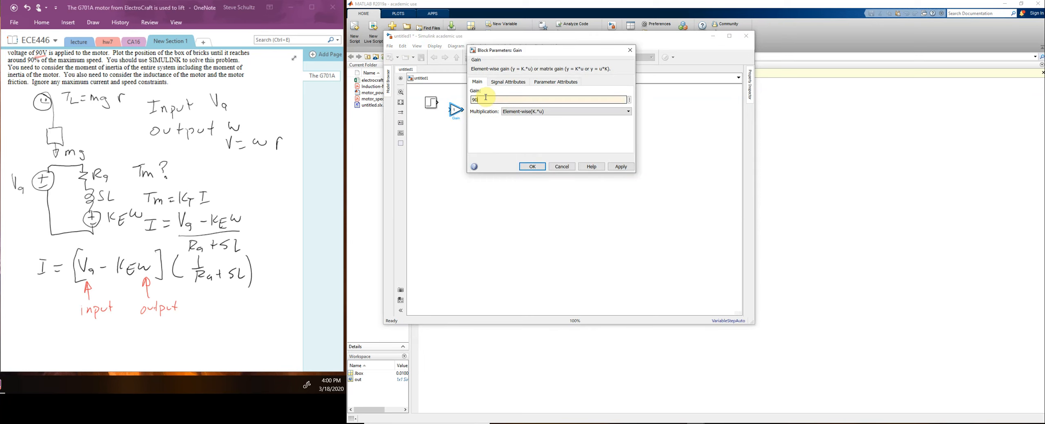
click(533, 166)
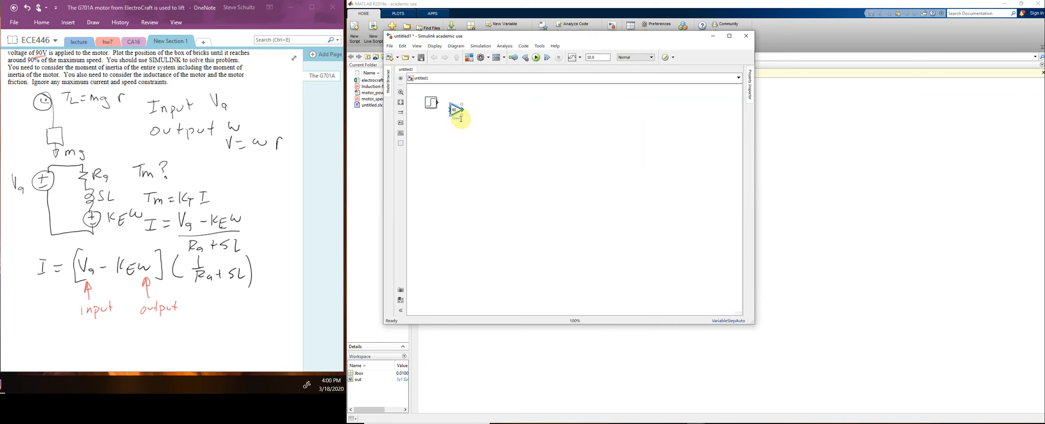
drag(459, 110, 448, 102)
click(450, 117)
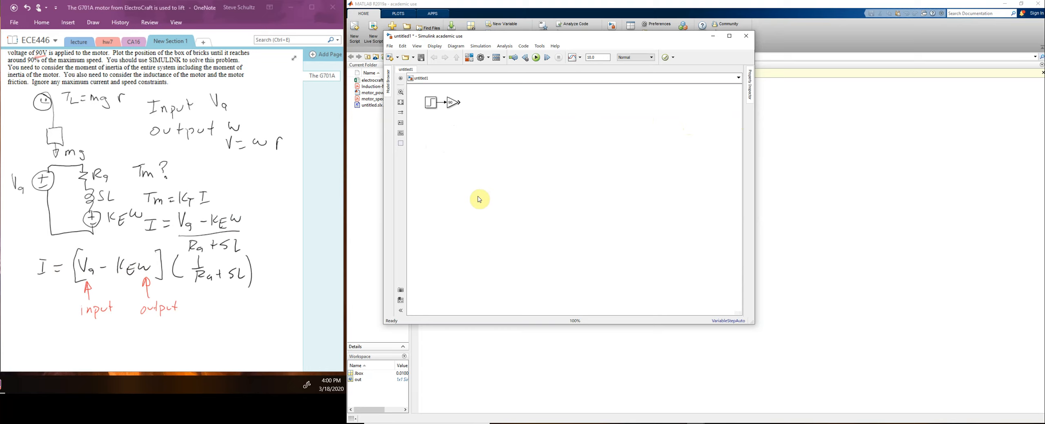
- Add a Sum block and place it just after the 90 gain block
click(522, 108)
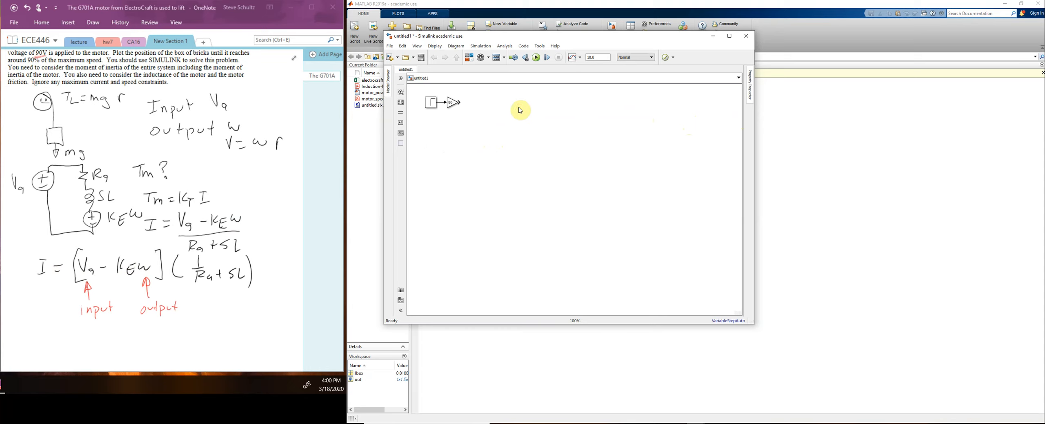
double_click(520, 110)
text(sum)
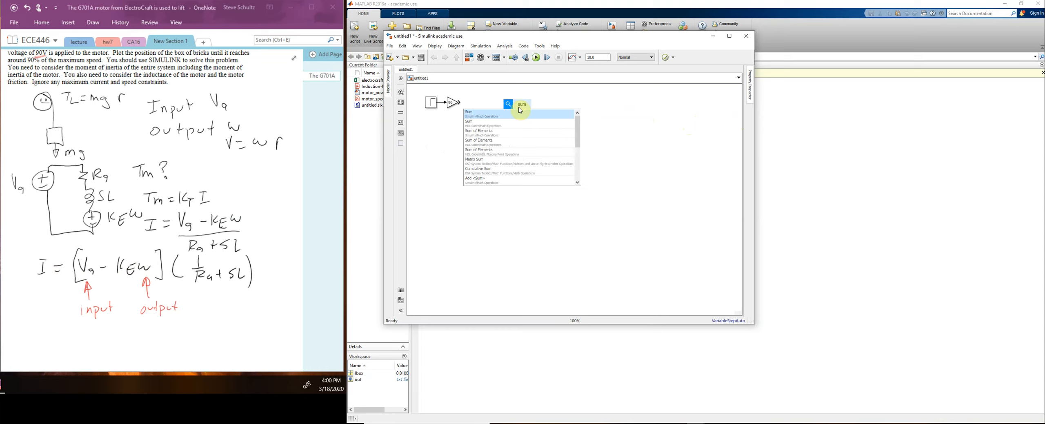
click(469, 113)
drag(524, 110, 474, 105)
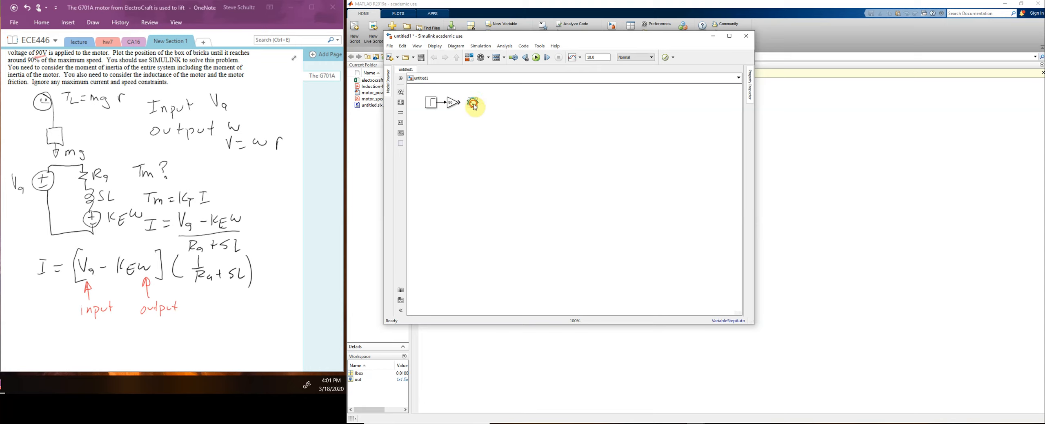
- Set the Sum block's list of signs to |+- and connect the 90 gain's output to its positive input
double_click(474, 104)
click(491, 112)
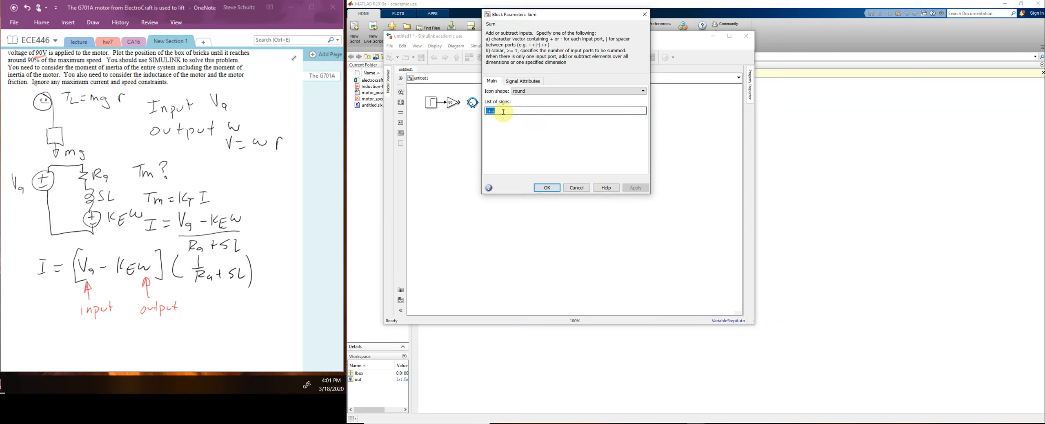
key(BackSpace)
text(-)
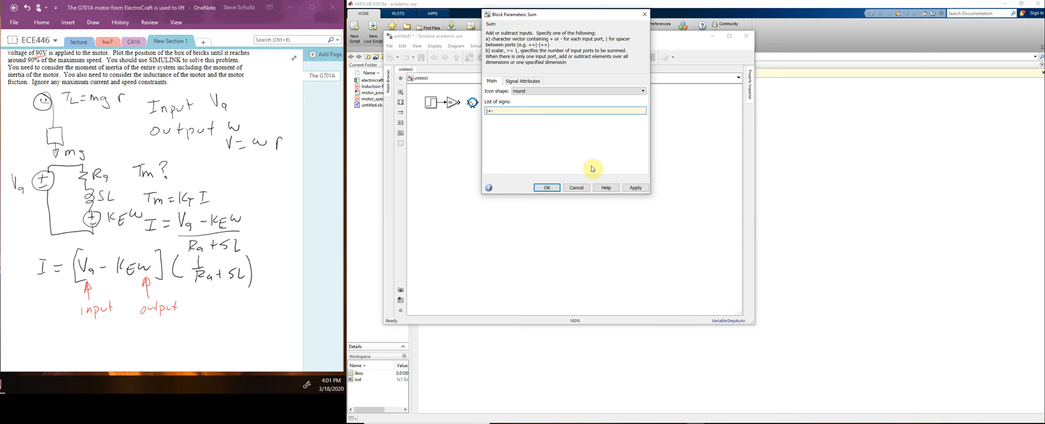
click(548, 187)
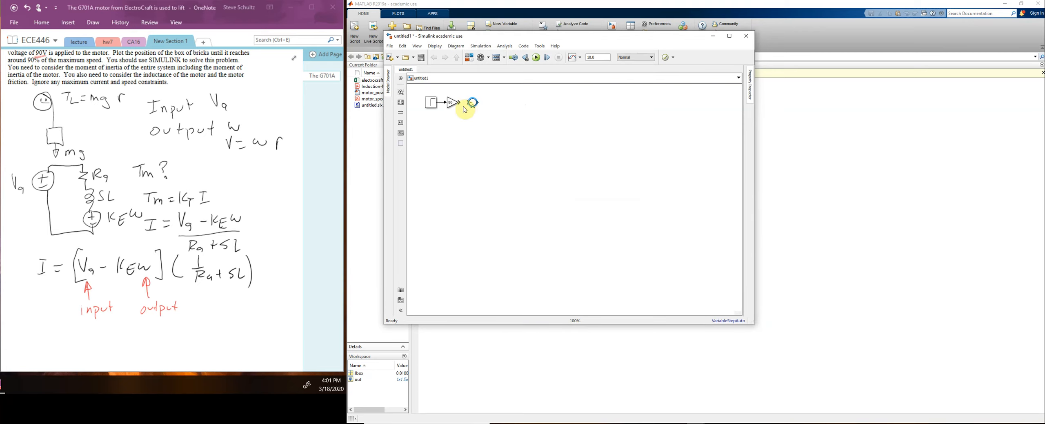
drag(459, 103, 469, 102)
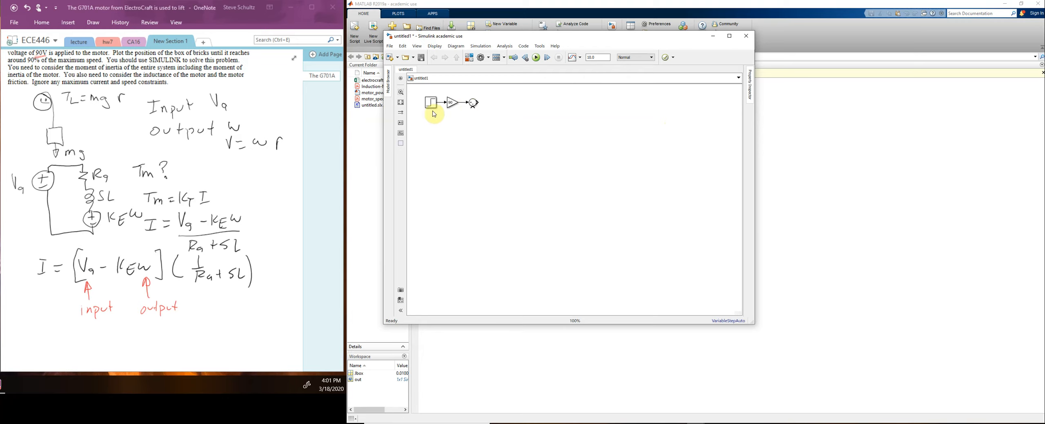
- Add a second Gain block beneath the Sum block, keeping its default gain
click(473, 135)
click(483, 134)
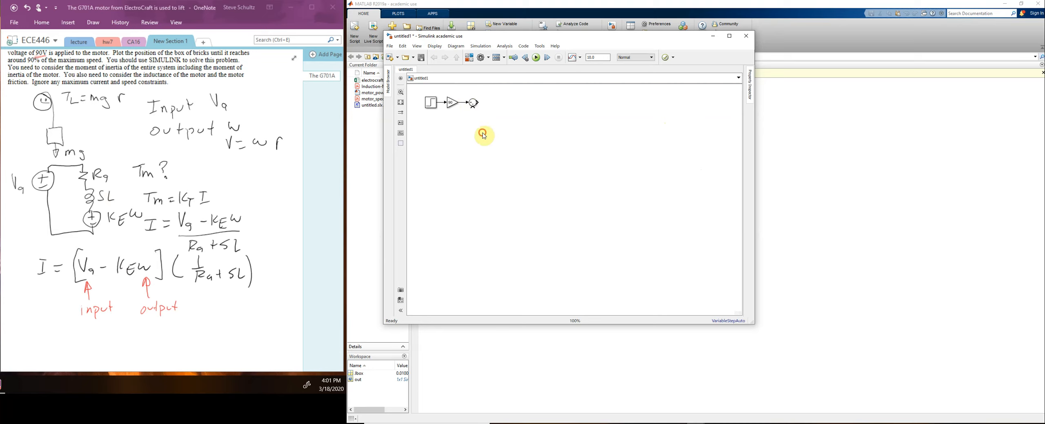
text(gain)
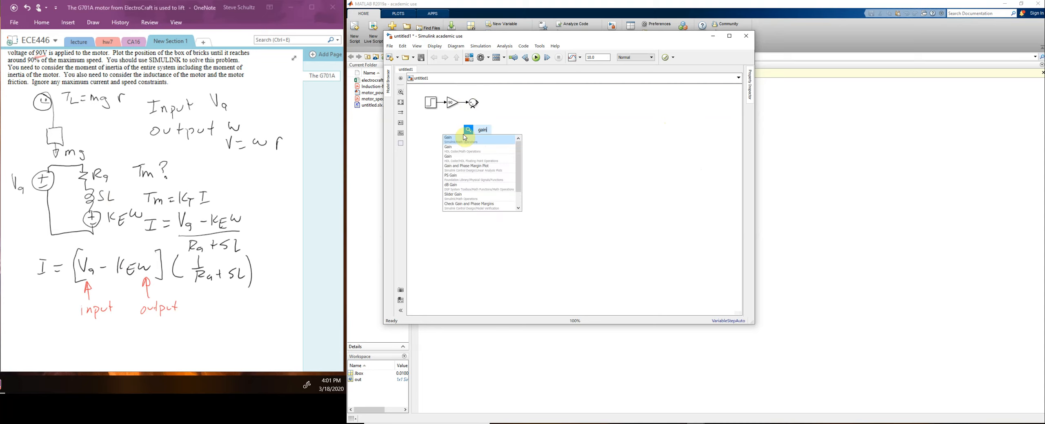
click(463, 139)
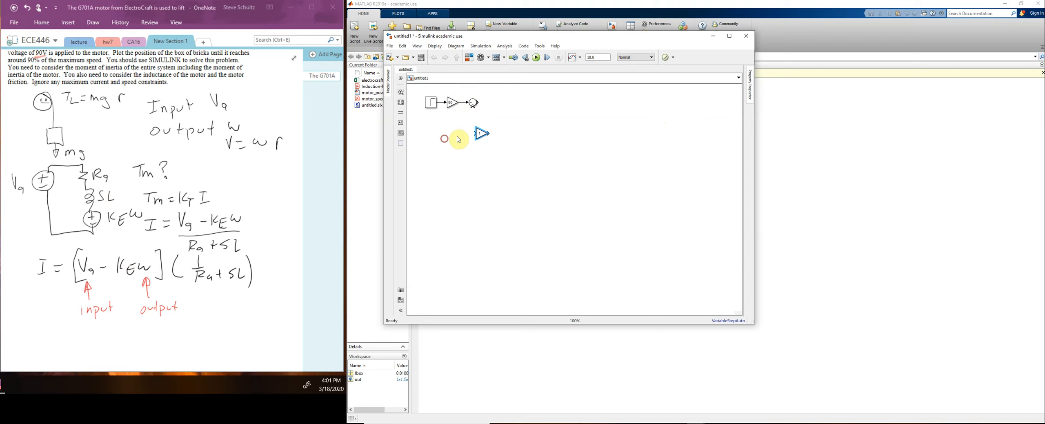
double_click(483, 135)
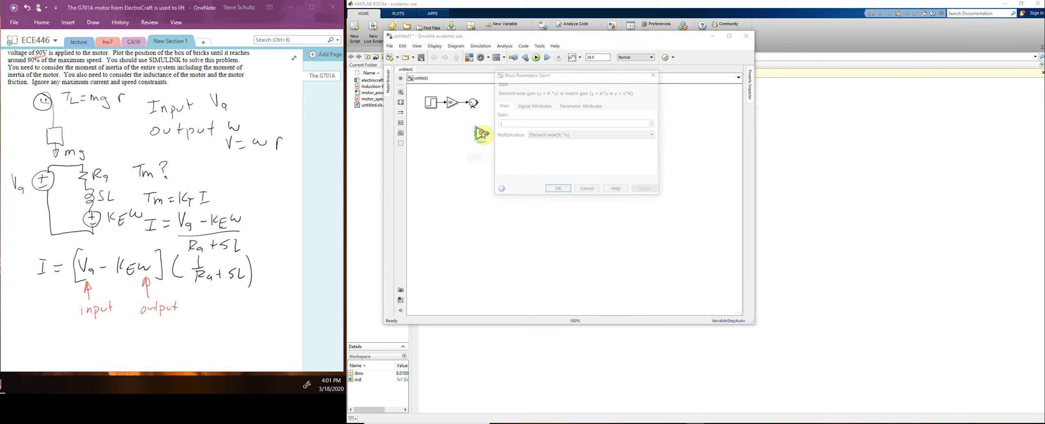
click(559, 190)
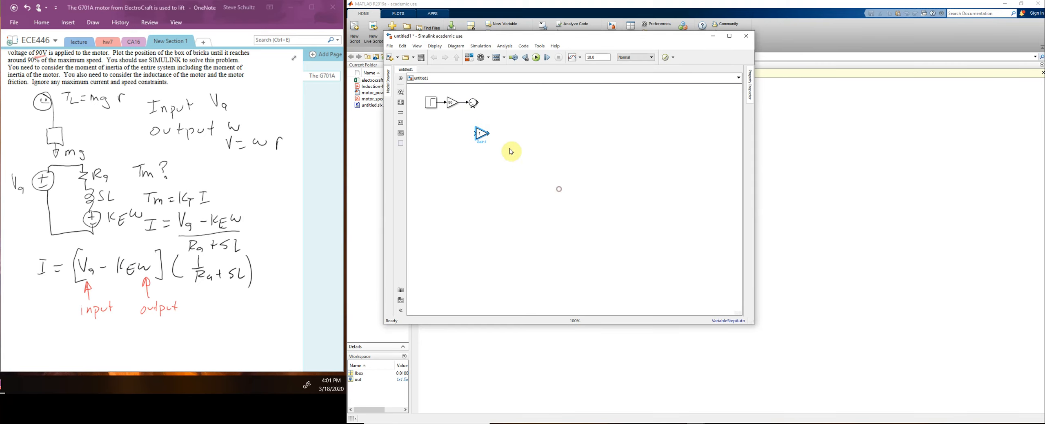
mouse_move(486, 140)
mouse_down()
mouse_move(469, 139)
mouse_move(480, 143)
mouse_up()
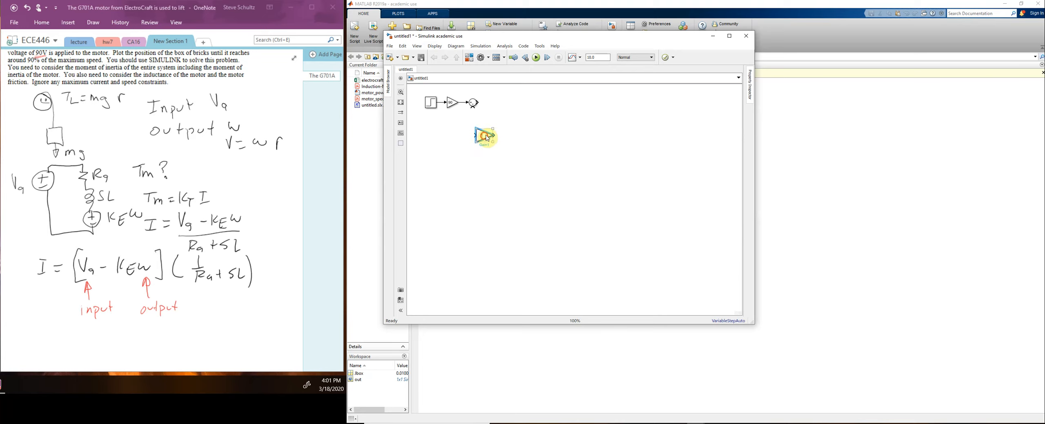
- Flip the lower Gain block horizontally so its output faces back toward the model's input side
right_click(484, 137)
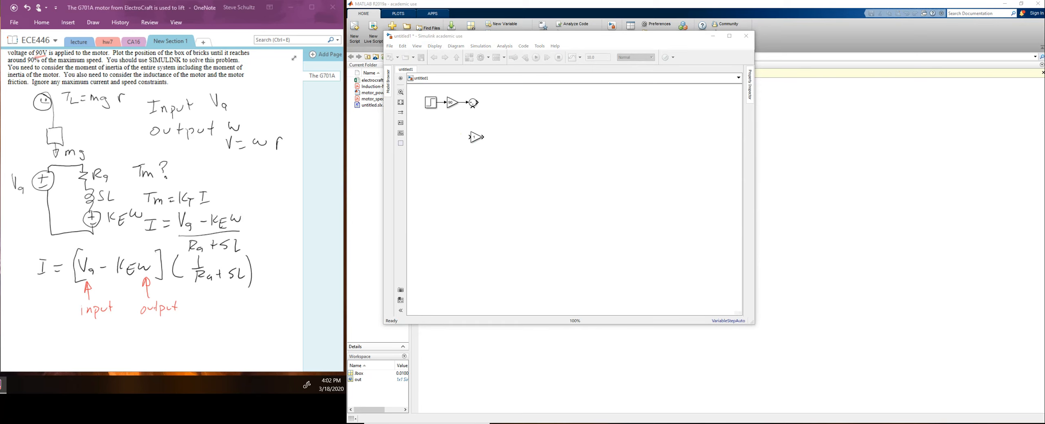
click(477, 137)
click(478, 140)
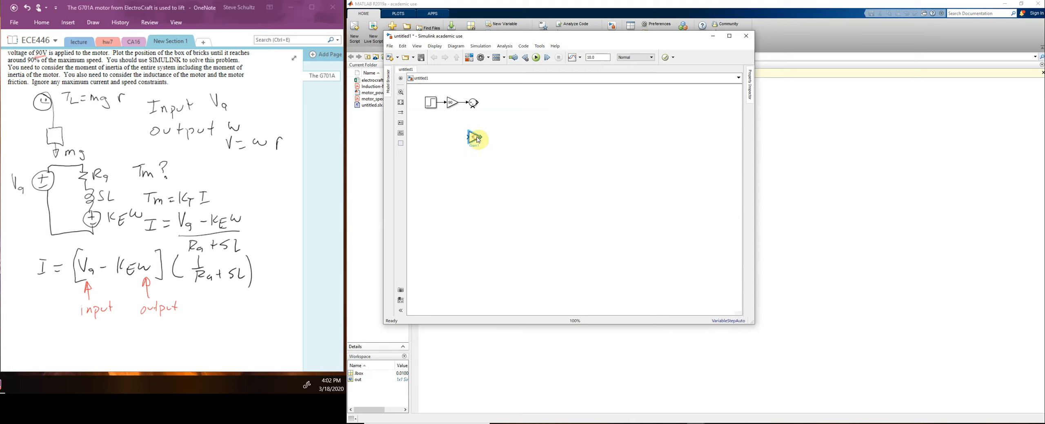
right_click(476, 139)
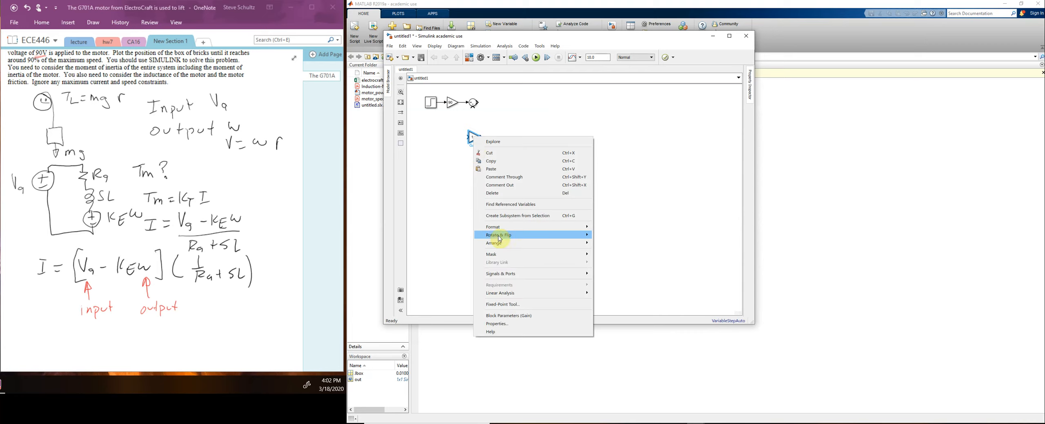
mouse_move(496, 235)
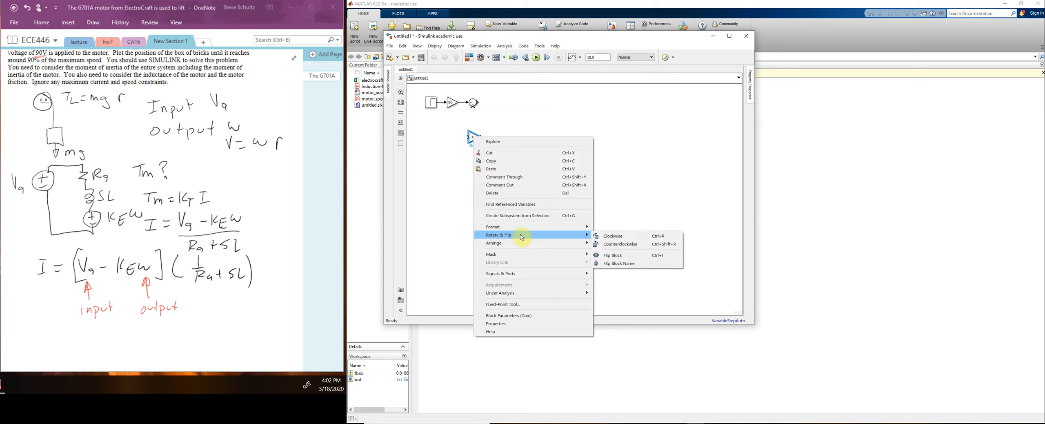
click(619, 256)
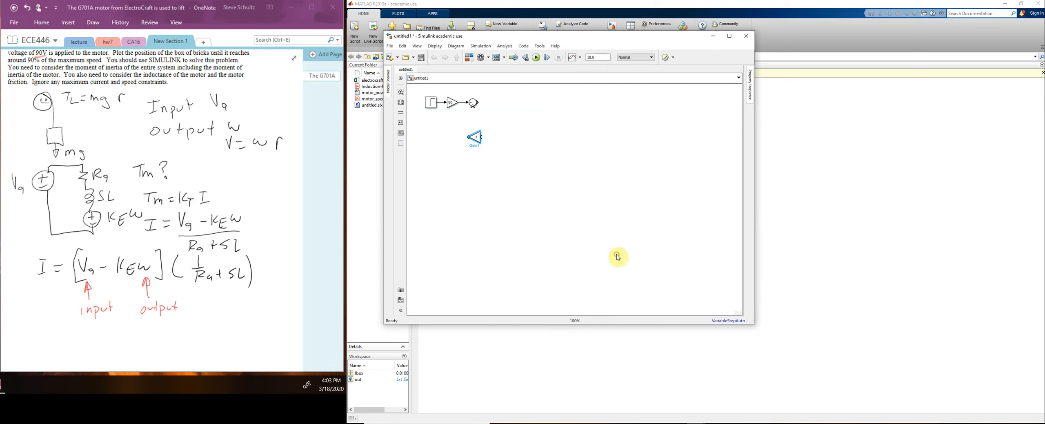
- Rename the flipped Gain block KE, leaving its gain parameter as it is
double_click(479, 145)
text(KE)
click(481, 140)
double_click(480, 140)
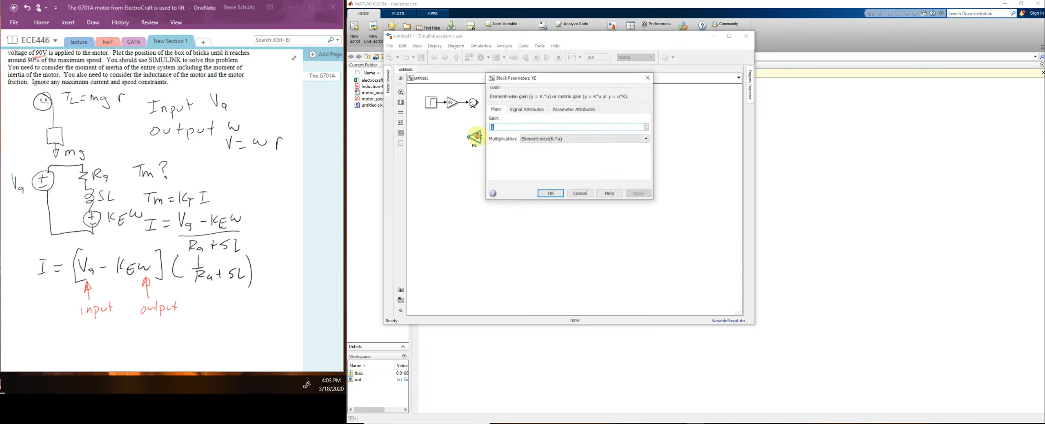
click(587, 194)
- Reposition the KE block near the Sum block and connect its output to the Sum's negative input
click(480, 139)
drag(478, 136, 476, 137)
click(502, 145)
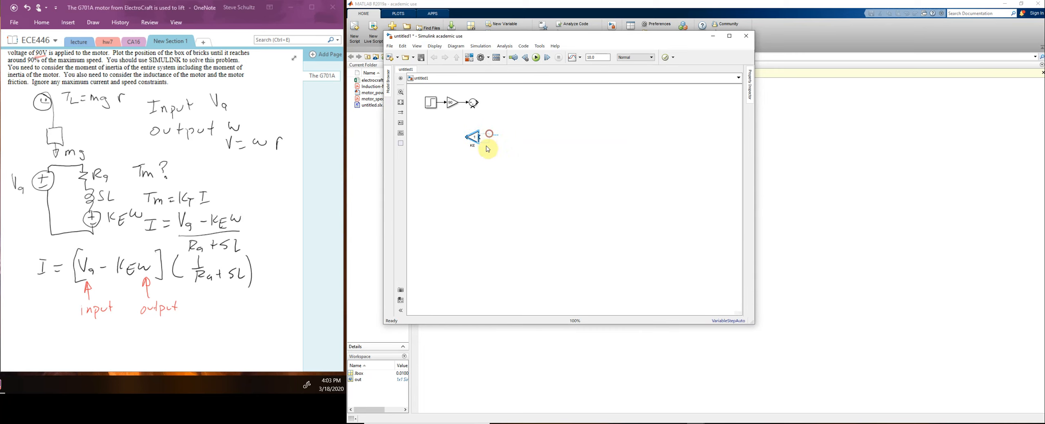
drag(473, 137, 473, 107)
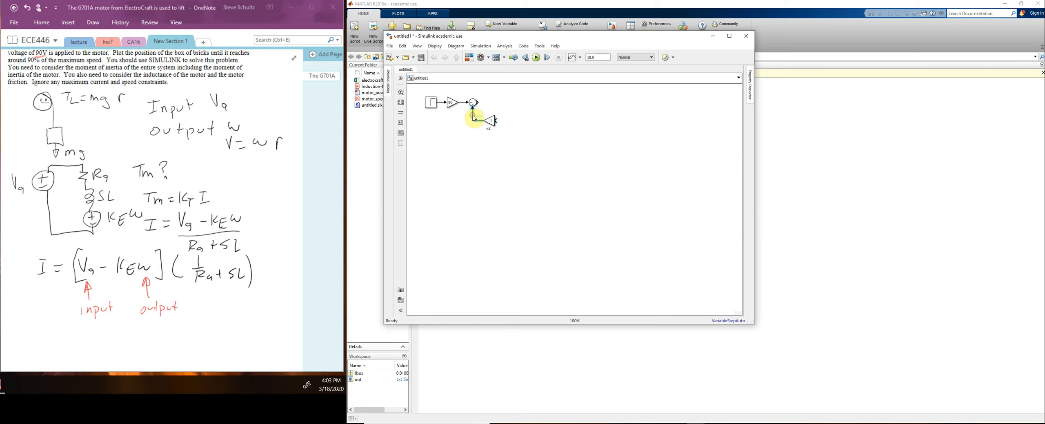
click(475, 118)
click(475, 117)
right_click(473, 116)
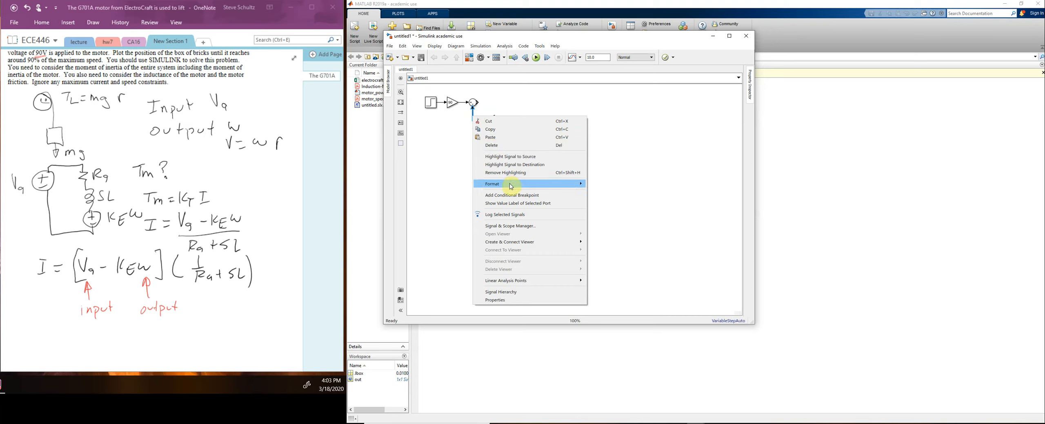
mouse_move(512, 184)
click(441, 159)
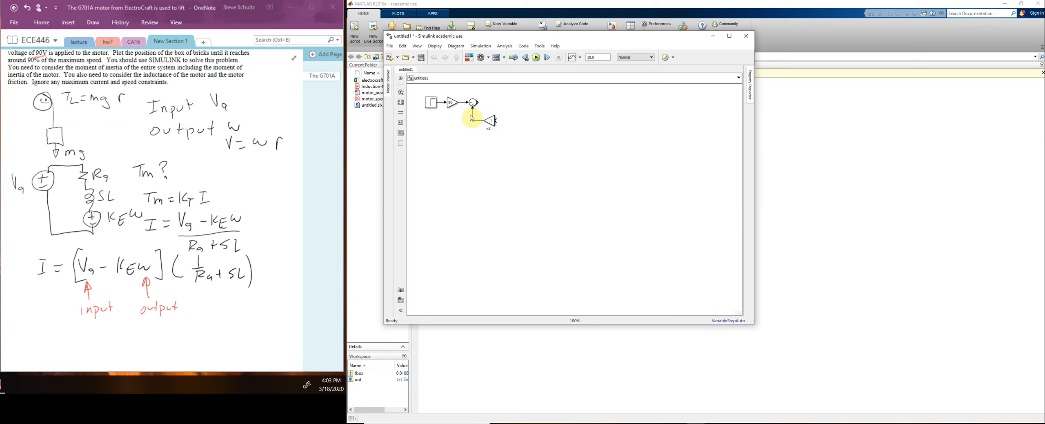
- Label the signal line from the KE block to the Sum block "keW"
drag(474, 117, 474, 116)
text(keW)
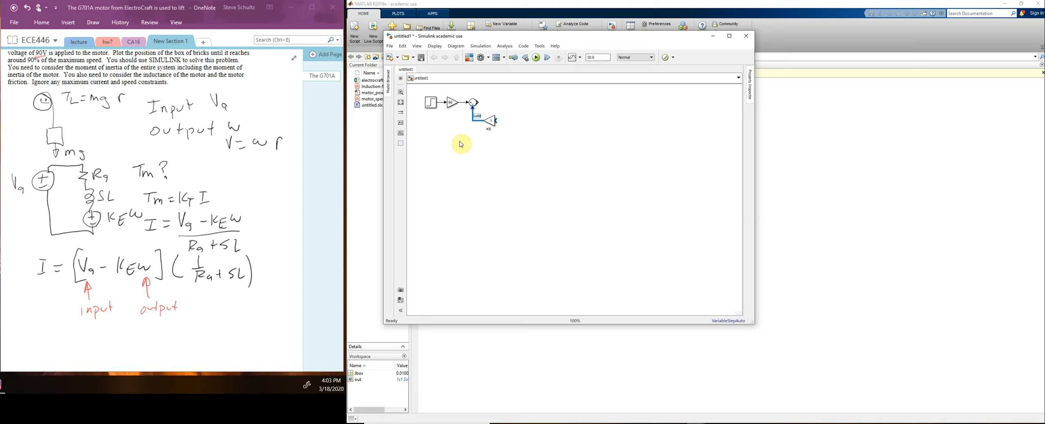
click(464, 145)
click(463, 102)
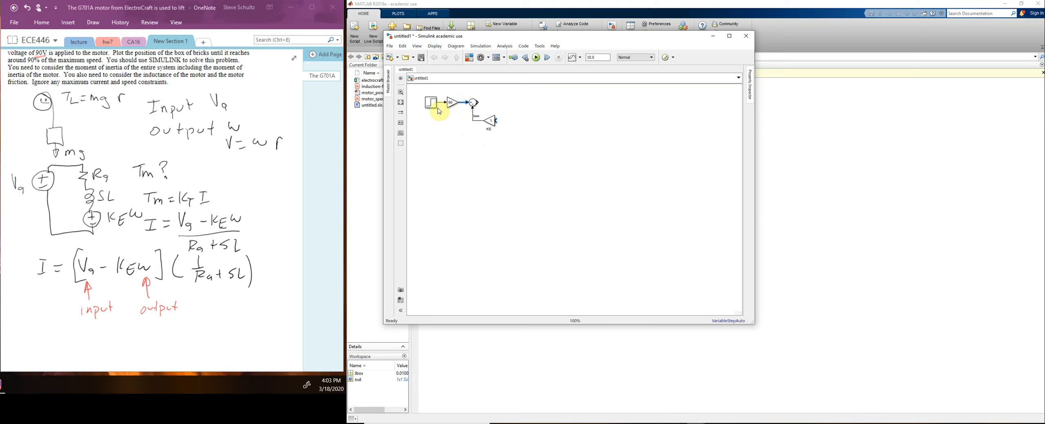
click(462, 155)
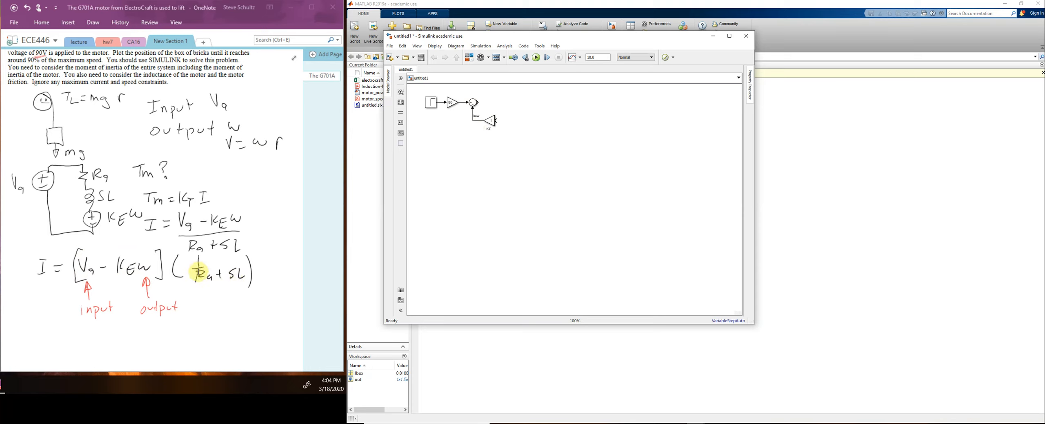
- Add a Transfer Fcn block after the Sum block and connect the Sum's output to its input
click(505, 104)
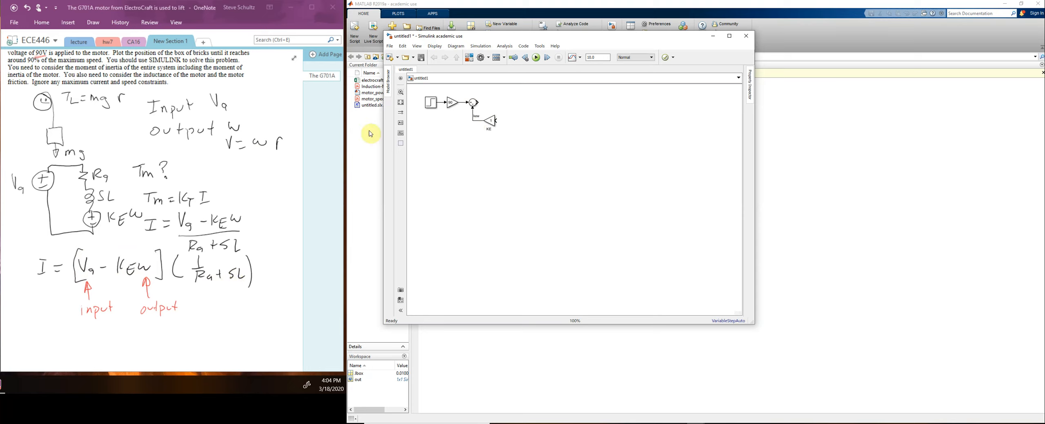
double_click(524, 113)
text(tr)
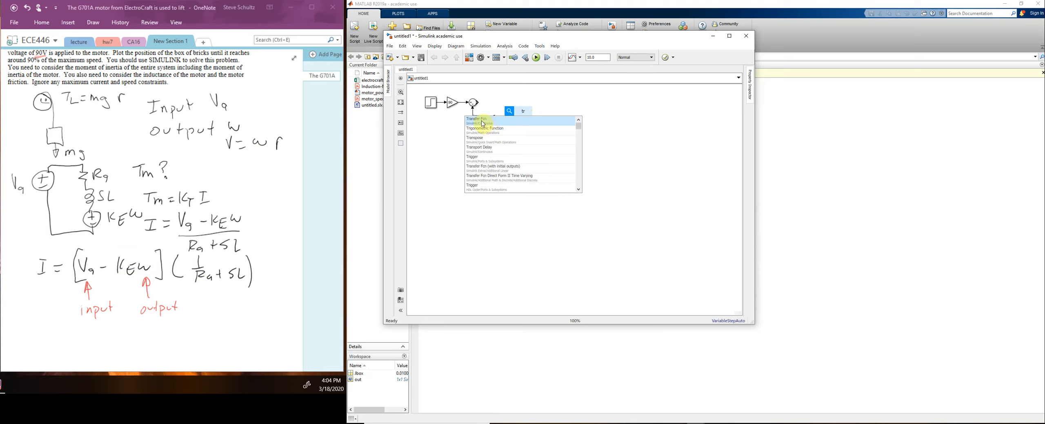
key(Return)
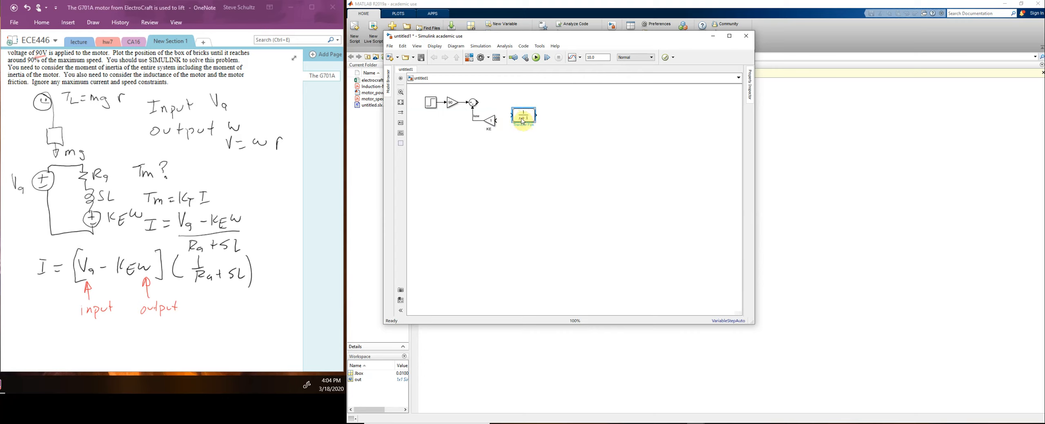
drag(523, 121, 495, 101)
click(485, 103)
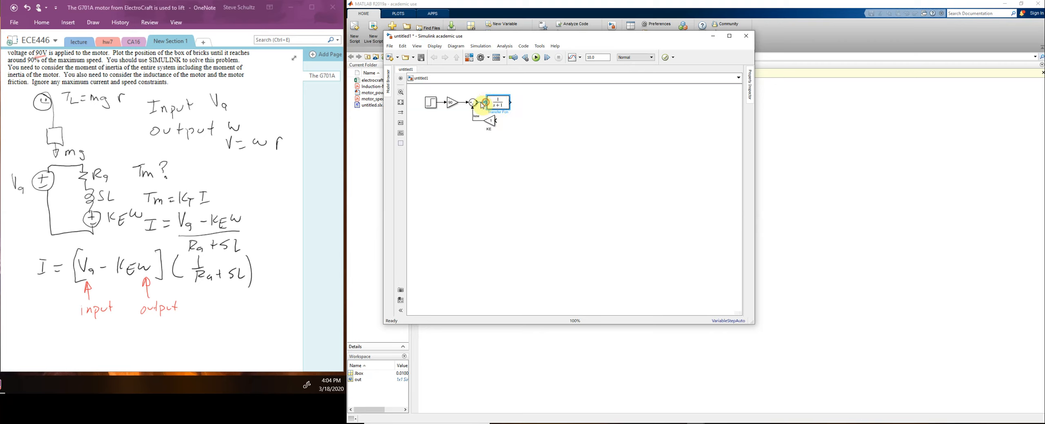
- Write the constant KE = 0.1423 in black ink in the notes below the current equation, replacing the red false start
click(509, 143)
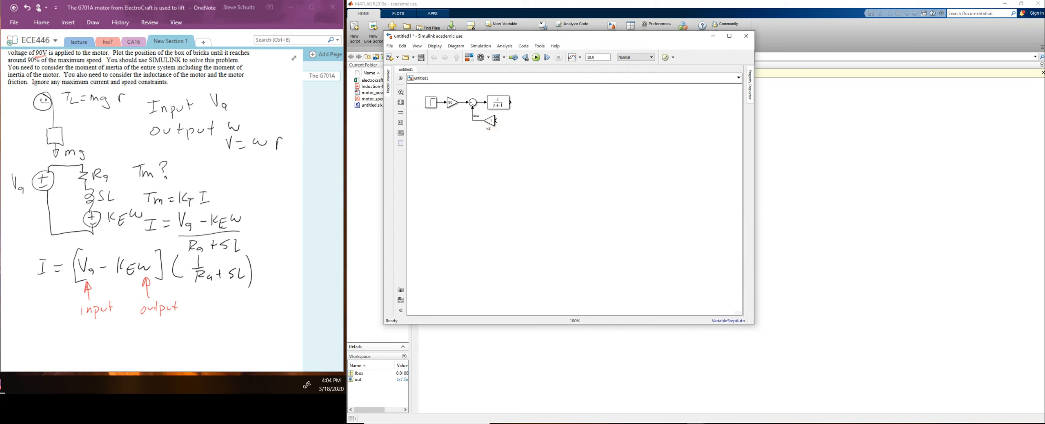
click(643, 423)
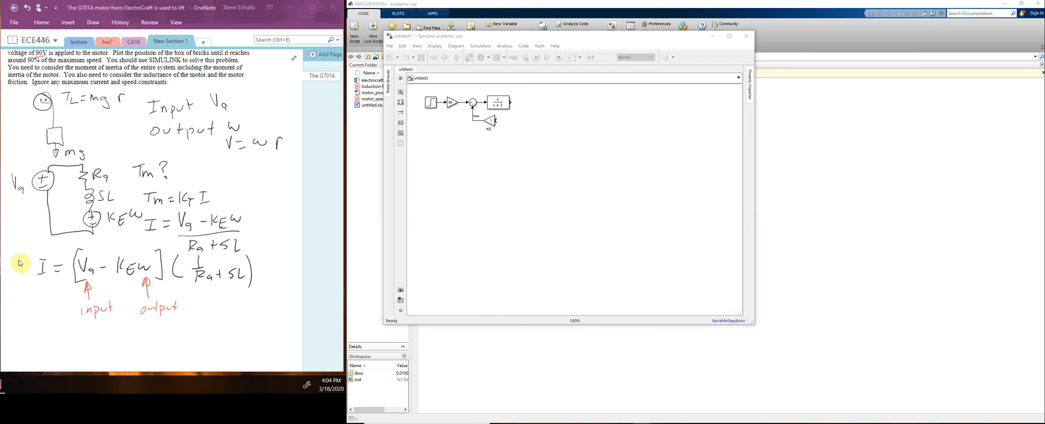
click(213, 310)
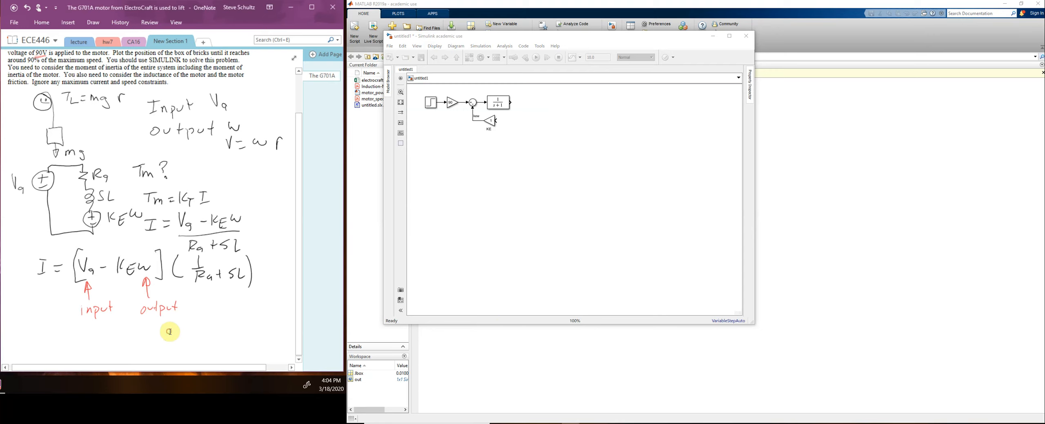
scroll(171, 331, down, 2)
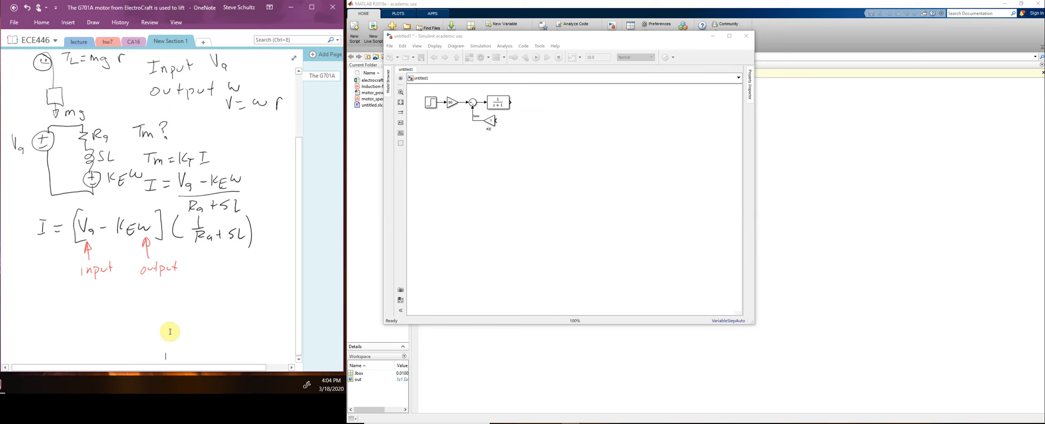
drag(21, 285, 31, 297)
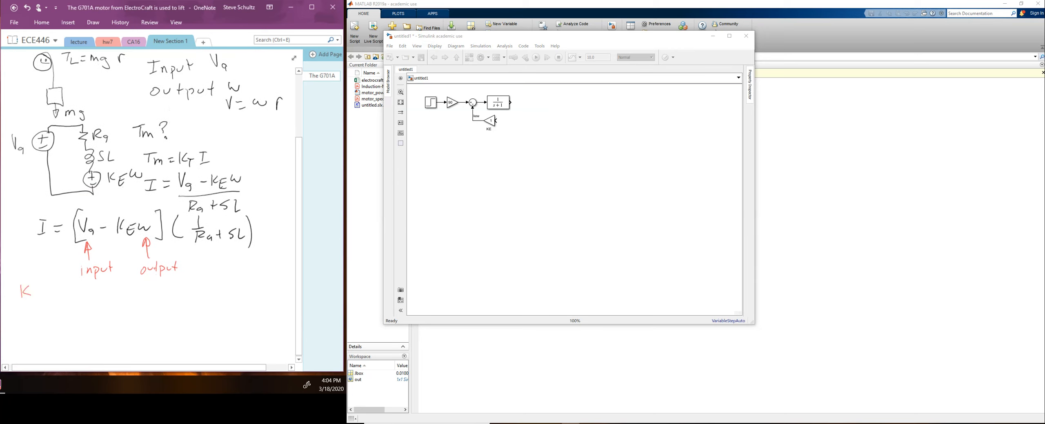
click(93, 22)
click(58, 40)
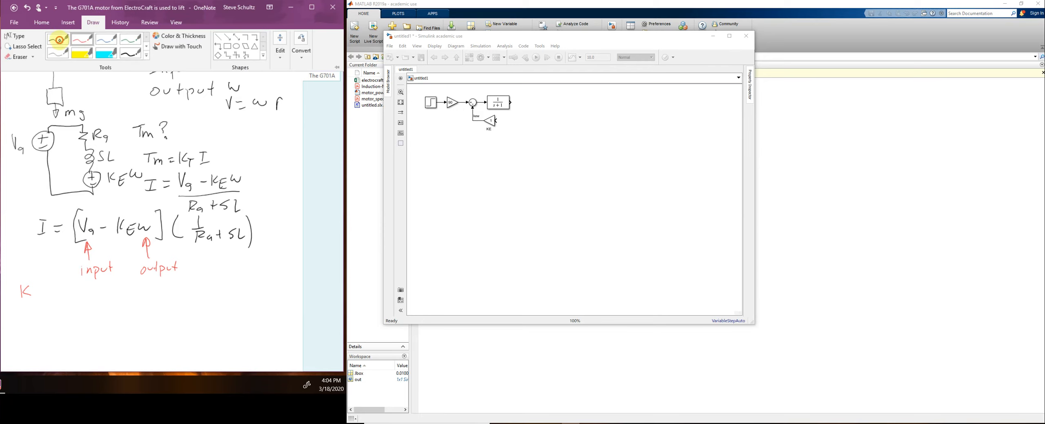
mouse_move(26, 294)
mouse_down()
mouse_move(34, 300)
mouse_move(17, 298)
mouse_up()
drag(23, 286, 23, 297)
mouse_move(28, 289)
mouse_down()
mouse_move(34, 300)
mouse_move(34, 289)
mouse_up()
drag(28, 293, 93, 299)
click(63, 296)
- Write the armature resistance Ra = 0.7 Ω below the KE value in the notes
drag(18, 311, 18, 323)
drag(18, 312, 57, 319)
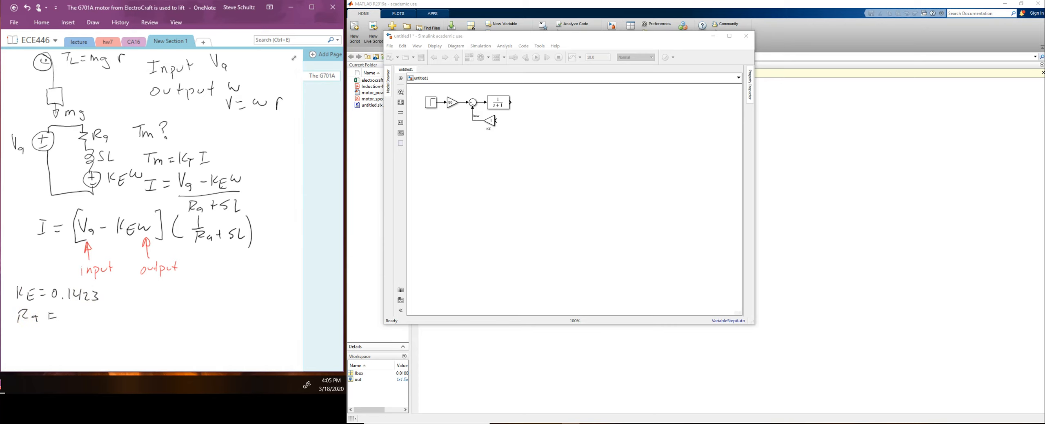
click(642, 423)
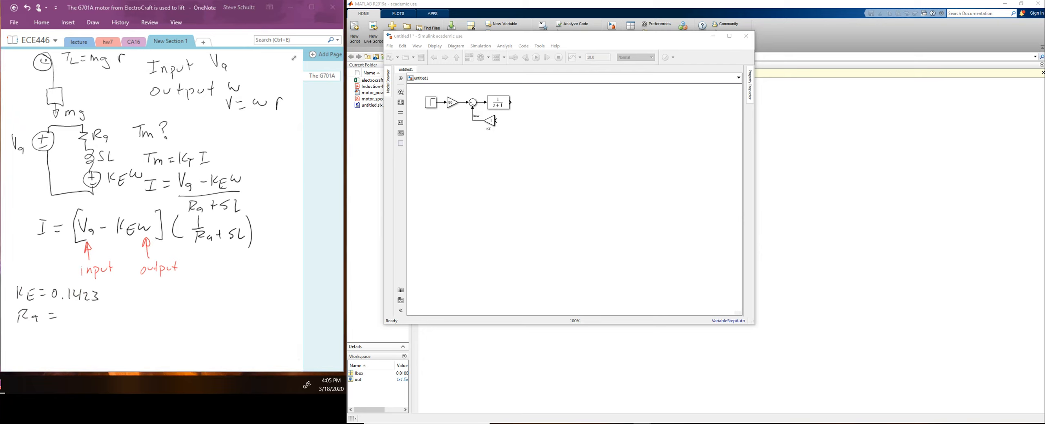
mouse_move(70, 309)
mouse_down()
mouse_move(74, 320)
mouse_move(102, 321)
mouse_up()
- Write the torque constant KT = 0.15 below the Ra value in the notes
mouse_move(22, 330)
mouse_down()
mouse_move(23, 339)
mouse_move(40, 332)
mouse_move(34, 339)
mouse_up()
drag(48, 333, 55, 337)
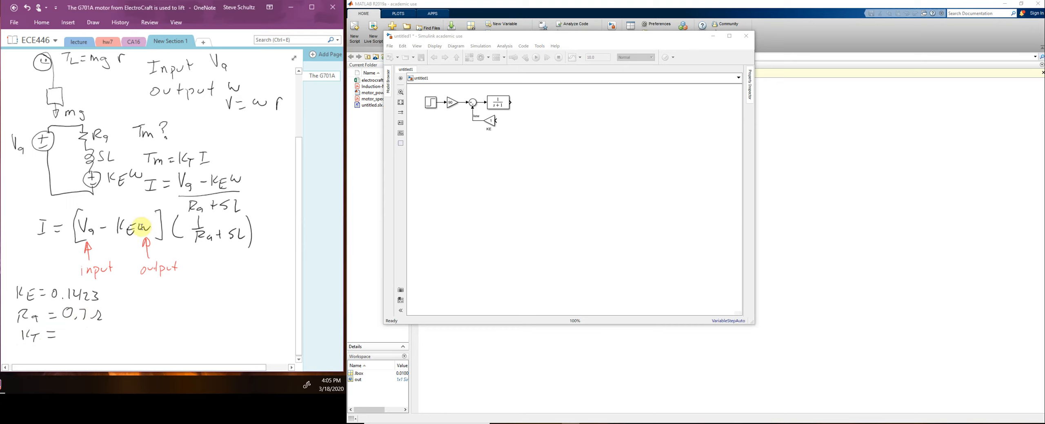
click(642, 423)
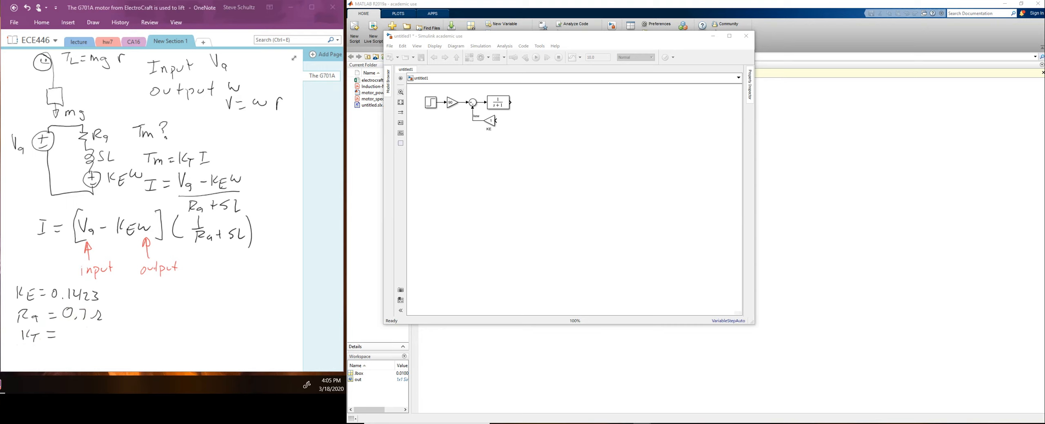
drag(68, 331, 87, 339)
click(77, 338)
drag(88, 328, 97, 327)
- Write the motor inductance Lm = 1.7 mH below the KT value in the notes
drag(23, 345, 28, 355)
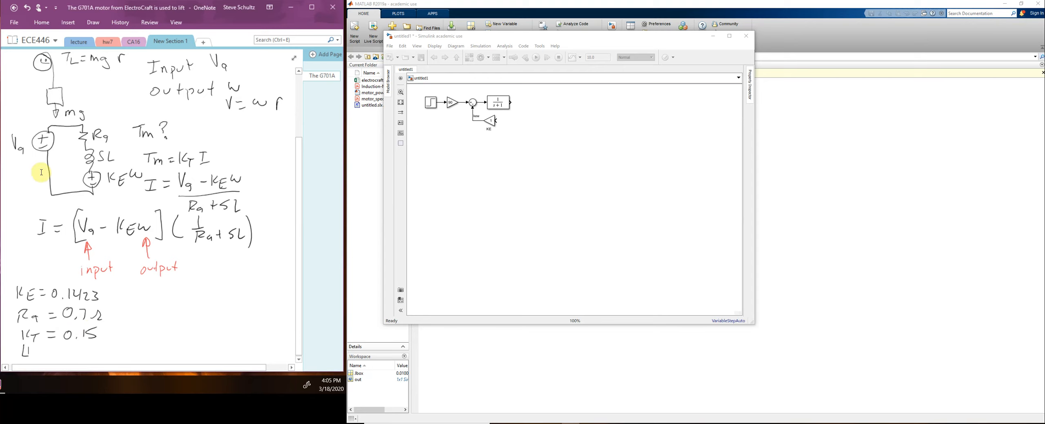
key(alt+Tab)
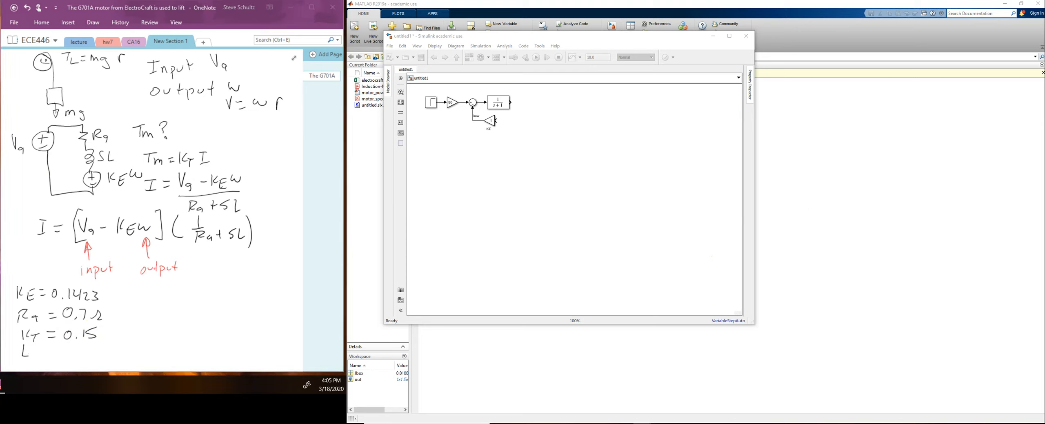
key(alt+Tab)
drag(35, 348, 45, 356)
drag(50, 348, 59, 348)
drag(47, 354, 87, 354)
click(76, 354)
drag(93, 347, 115, 348)
drag(116, 343, 116, 351)
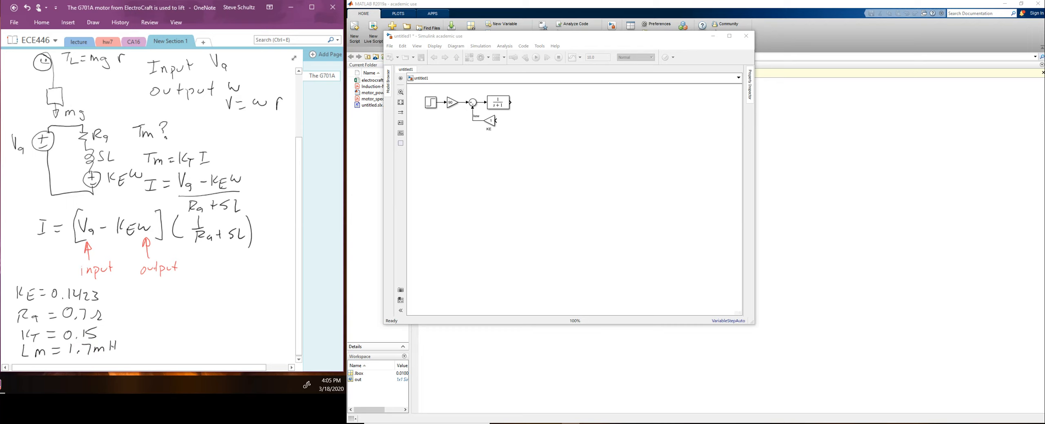
- Write the numeric transfer function 1/(0.7 + 1.7×10^-3 s) beside the list of motor constants
mouse_move(159, 289)
mouse_down()
mouse_move(159, 301)
mouse_move(183, 298)
mouse_move(140, 314)
mouse_move(177, 316)
mouse_up()
click(146, 321)
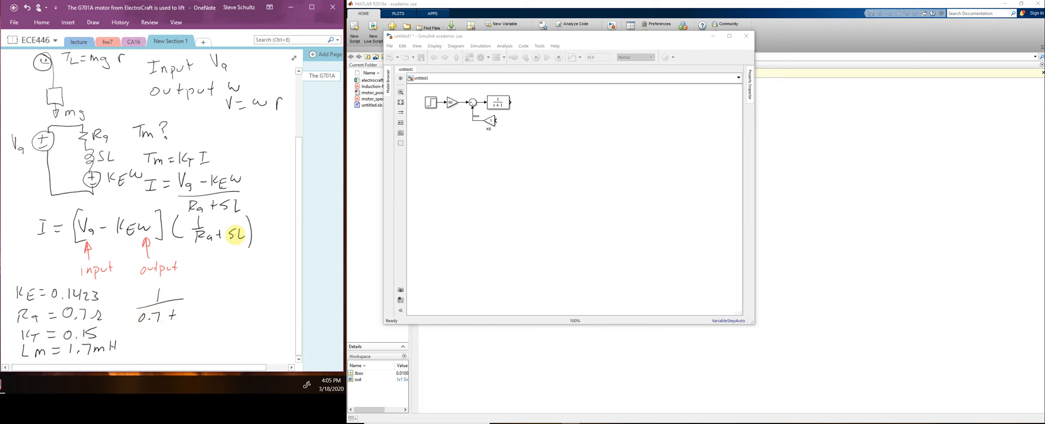
drag(185, 309, 195, 319)
click(188, 318)
drag(200, 312, 202, 319)
drag(210, 313, 216, 314)
drag(219, 306, 231, 318)
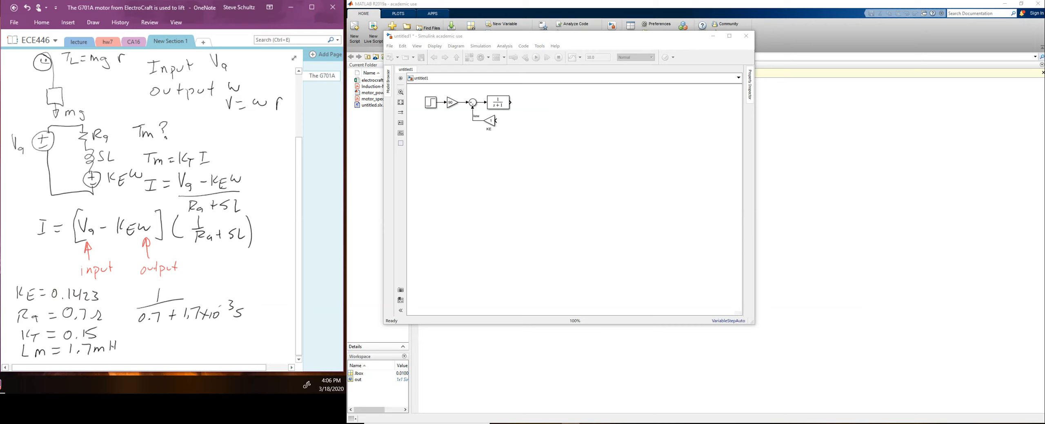
- Set the KE block's gain to 0.1423 in the Simulink model and enlarge the block
double_click(490, 121)
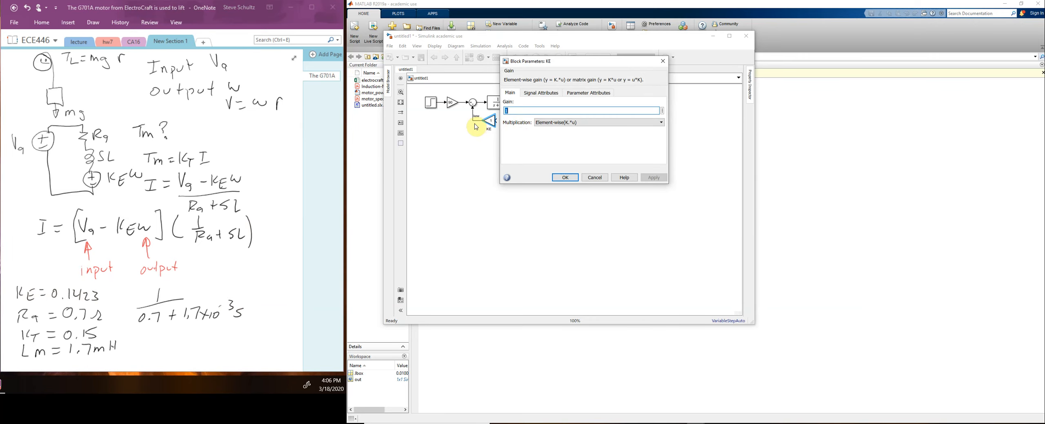
text(0.1423)
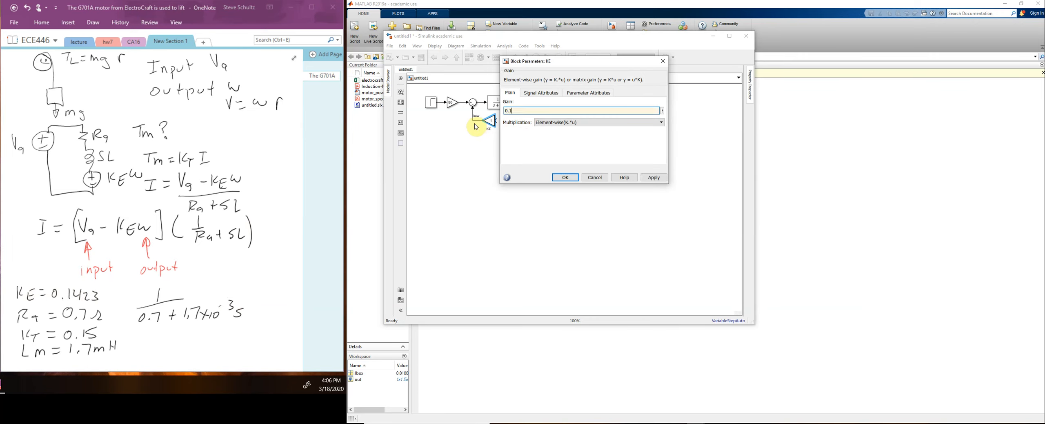
click(569, 178)
drag(495, 128, 504, 131)
- Set the Transfer Fcn block's denominator coefficients to [1.7e-3 0.7]
click(499, 108)
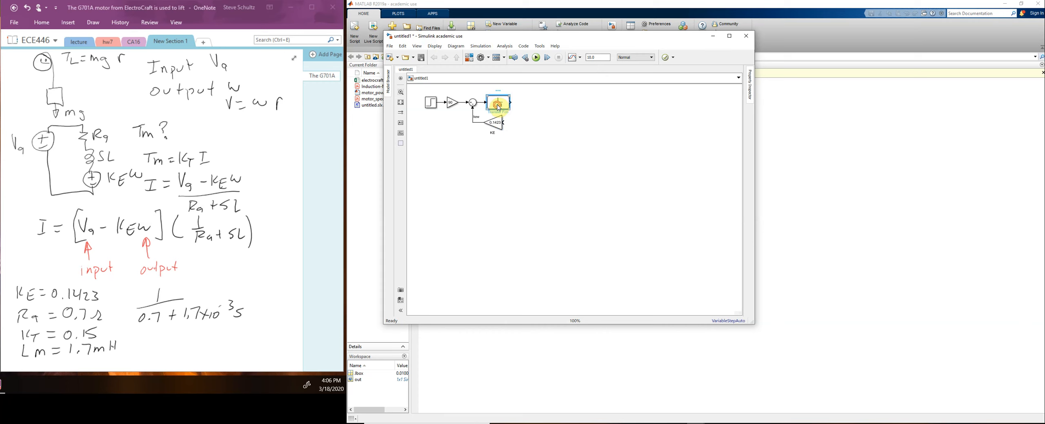
double_click(499, 109)
drag(523, 102, 533, 102)
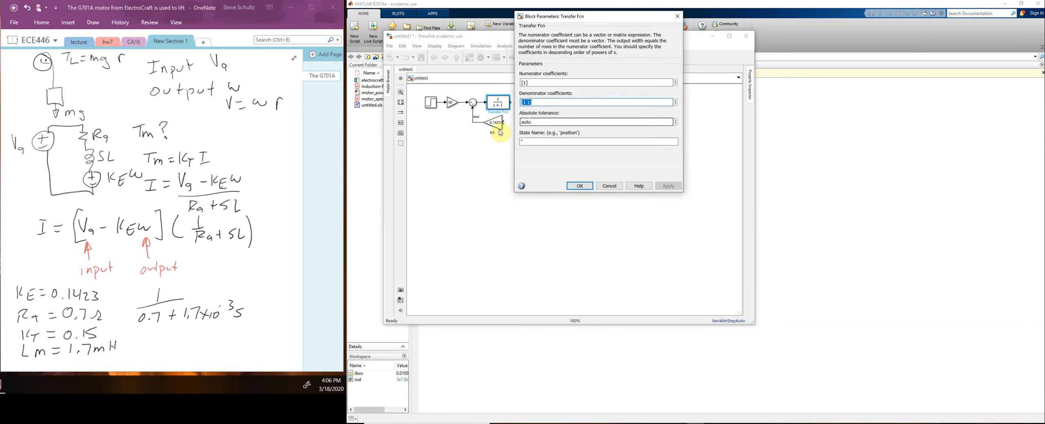
key(Right)
key(BackSpace)
text(1.7e-3)
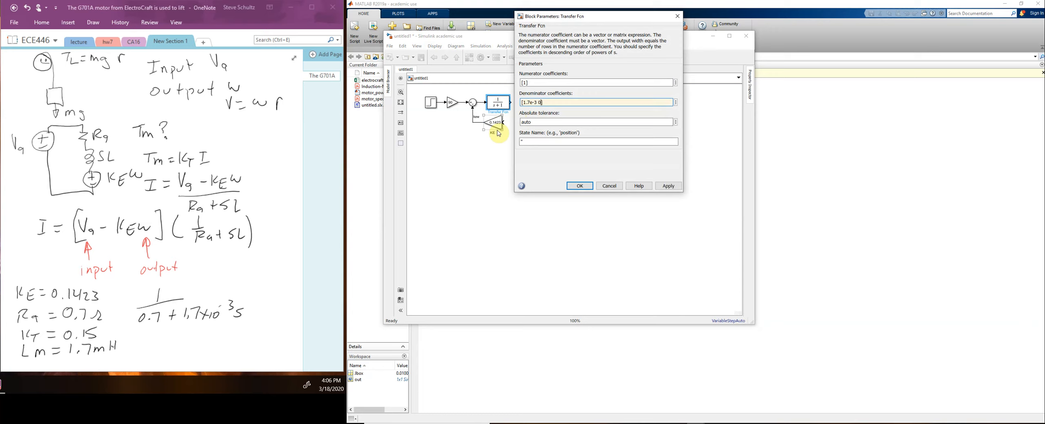
click(579, 186)
- Enlarge the Transfer Fcn block and extend an unconnected signal line from its output
drag(511, 109, 523, 114)
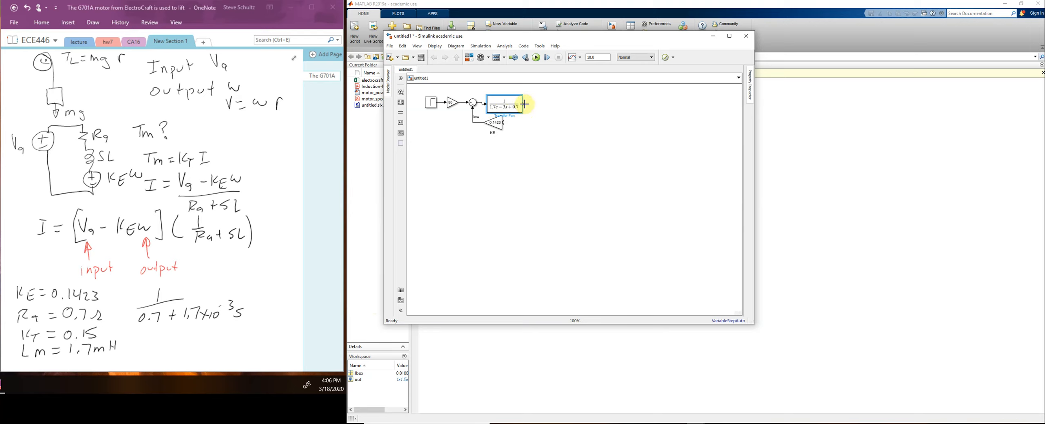
drag(526, 104, 547, 109)
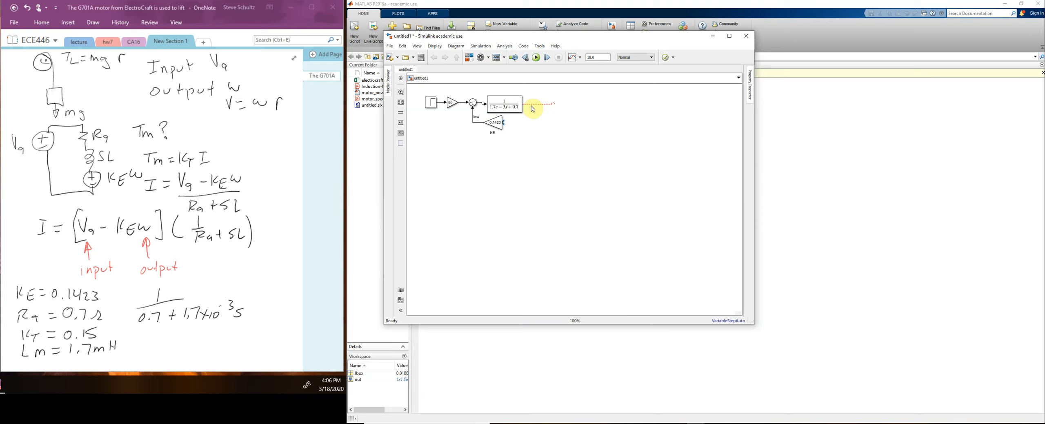
click(508, 107)
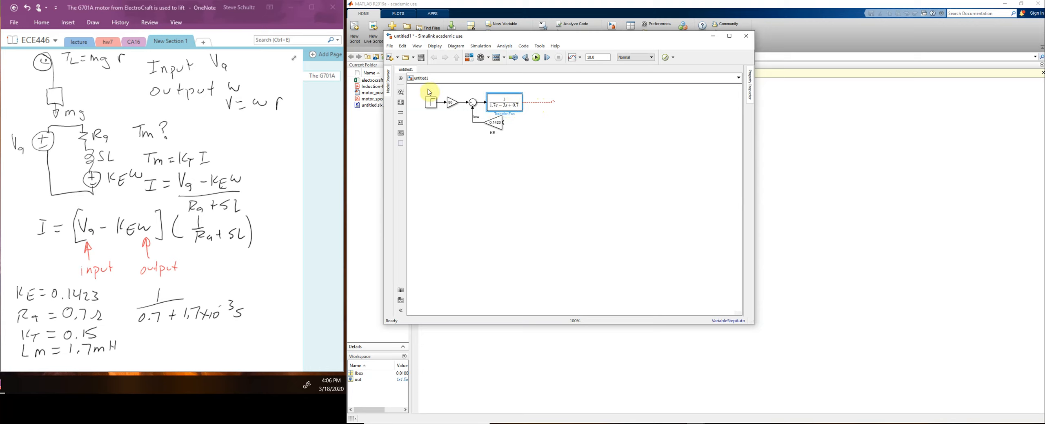
- Write the motor torque equation Tm = (KT) I below the constants in the notes, with KT in parentheses
click(257, 288)
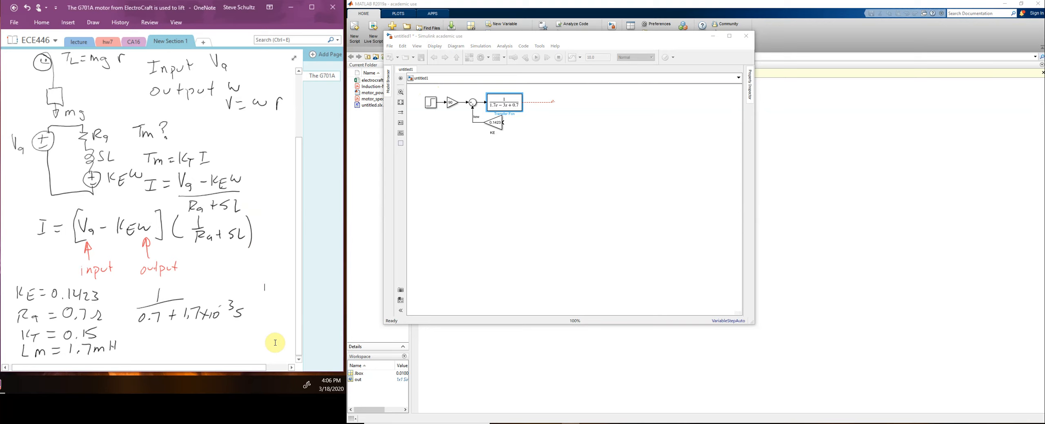
scroll(276, 343, down, 3)
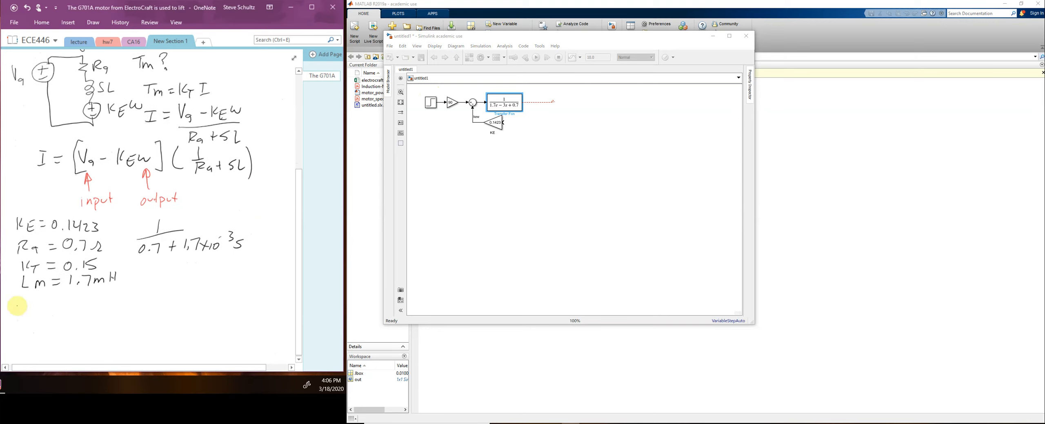
mouse_move(13, 301)
mouse_down()
mouse_move(25, 300)
mouse_move(19, 312)
mouse_move(73, 306)
mouse_up()
drag(70, 306, 88, 302)
drag(84, 303, 89, 311)
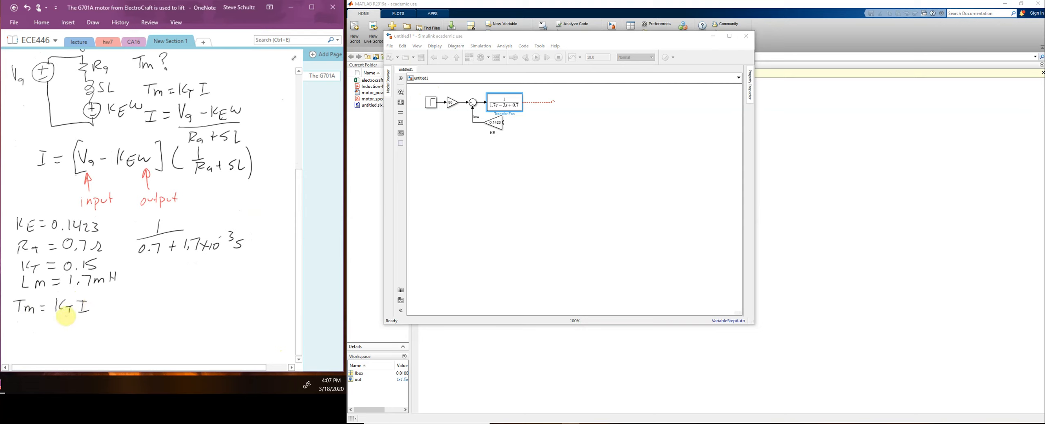
mouse_move(72, 298)
mouse_down()
mouse_move(73, 317)
mouse_move(55, 318)
mouse_up()
- Add a Gain block named KT to the Simulink model and place it on the Transfer Fcn block's output line
click(546, 135)
text(gain)
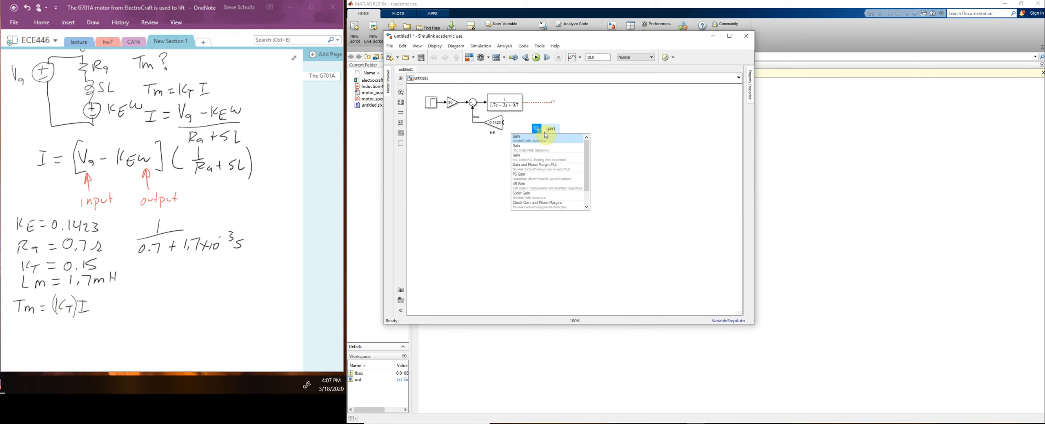
click(546, 136)
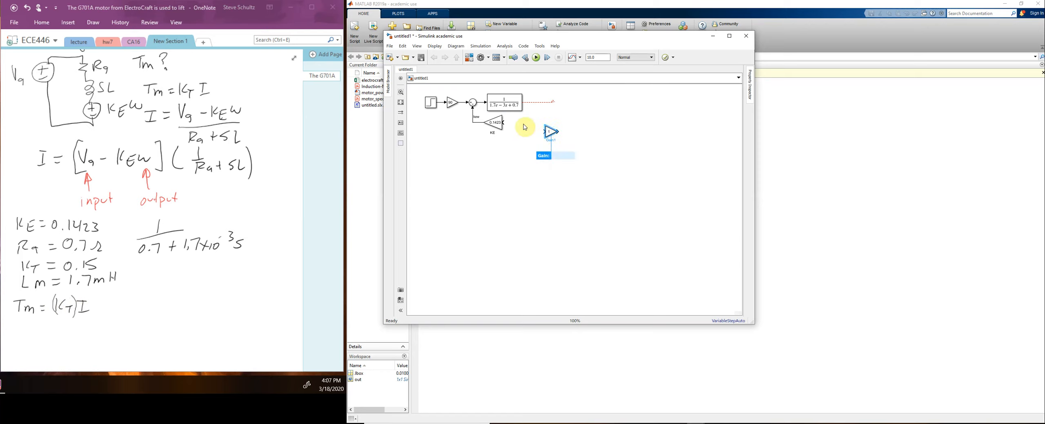
drag(549, 131, 537, 110)
click(542, 110)
click(499, 121)
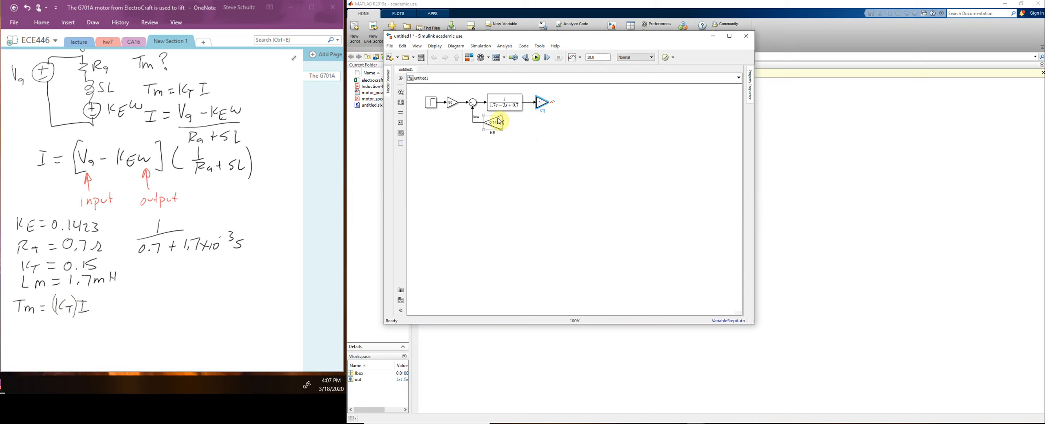
click(542, 104)
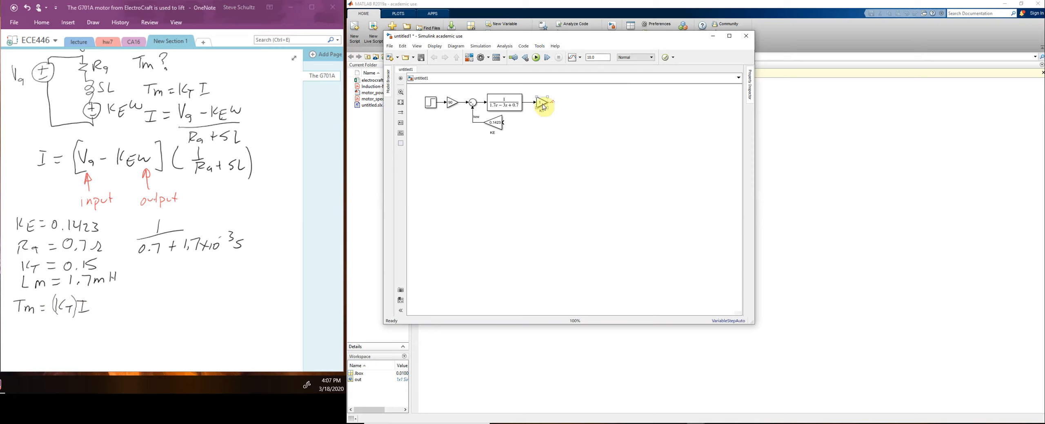
- Set the KT block's gain to 0.15, then enlarge the block and realign it with the signal line
double_click(542, 103)
text(0.15)
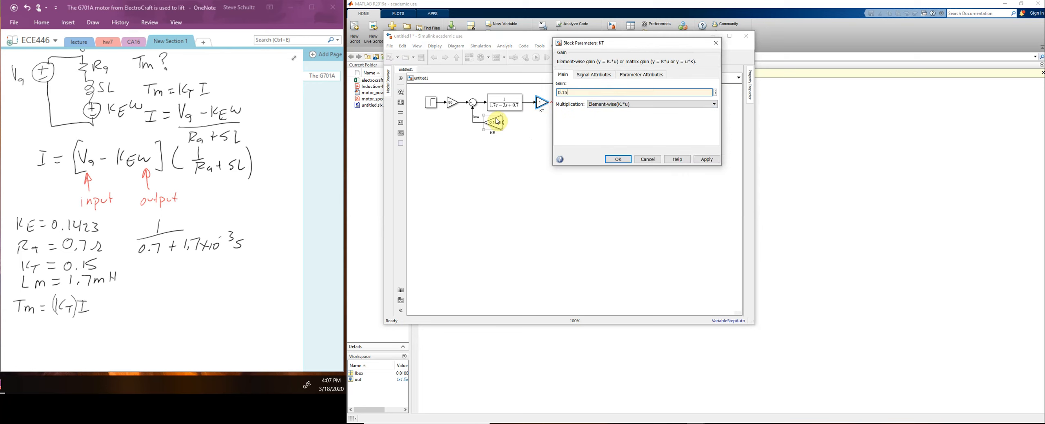
click(616, 159)
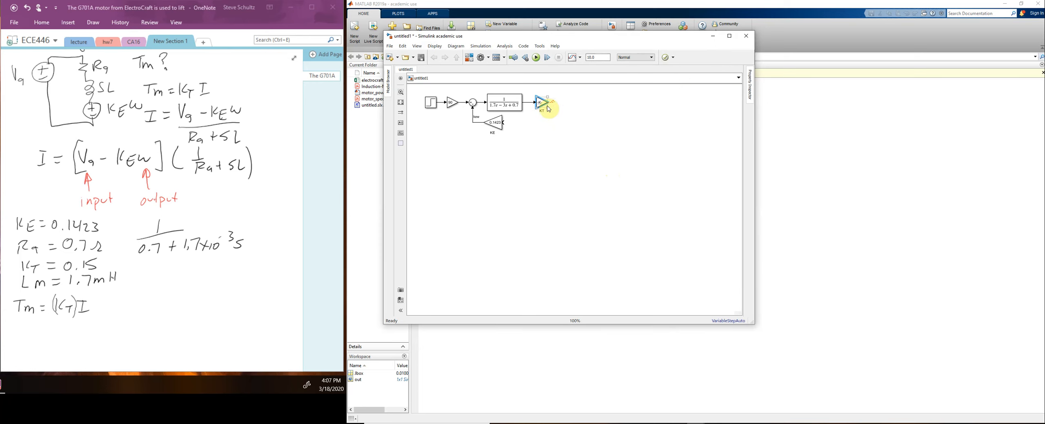
drag(550, 110, 554, 111)
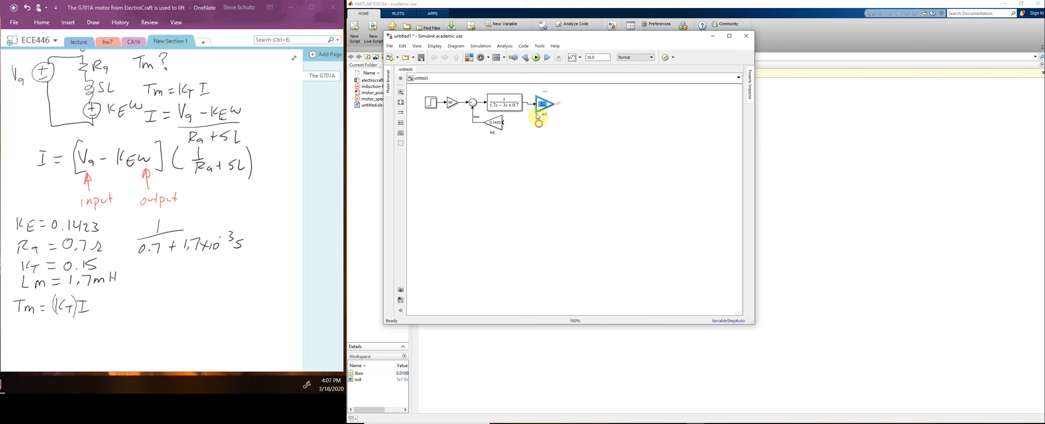
drag(543, 105, 543, 103)
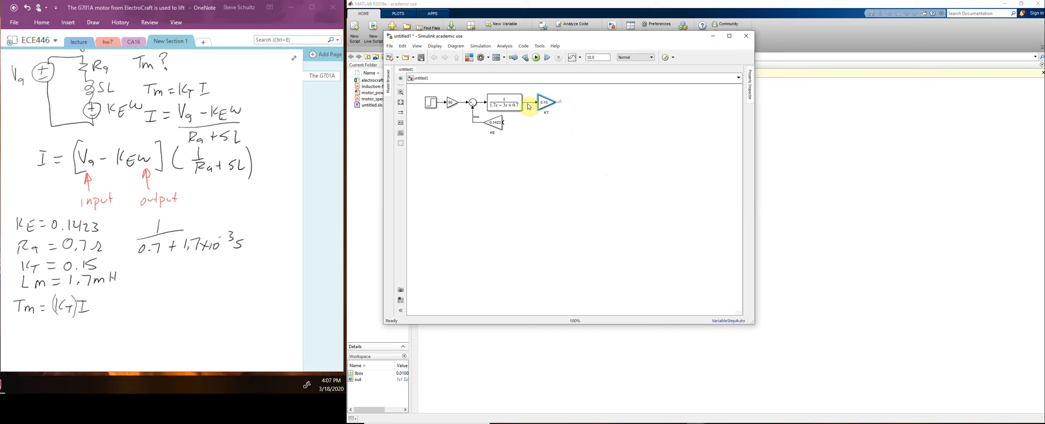
- Label the signal line between the Transfer Fcn block and the KT block
click(531, 103)
click(546, 121)
click(554, 106)
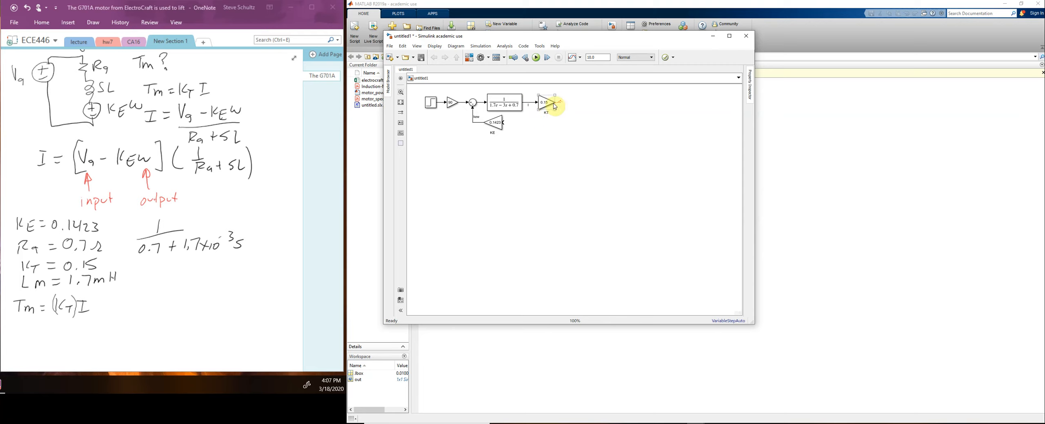
- Write the net torque equation Tnet = Tm − TL below the motor torque equation in the notes
click(234, 327)
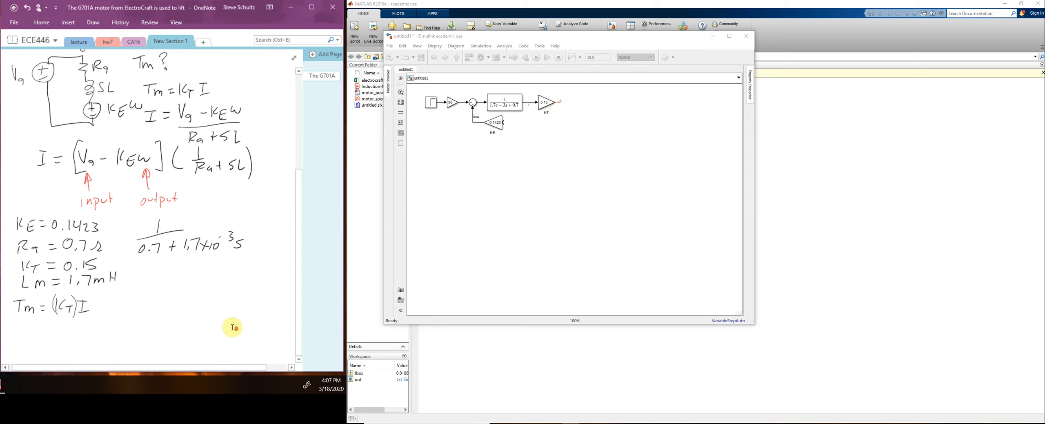
click(299, 359)
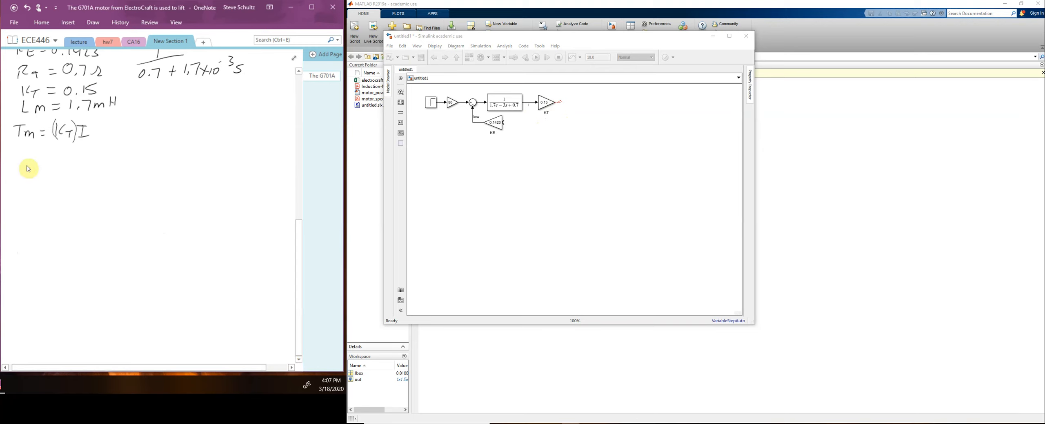
drag(16, 160, 26, 160)
mouse_move(22, 160)
mouse_down()
mouse_move(22, 169)
mouse_move(133, 161)
mouse_up()
drag(126, 162, 127, 170)
drag(134, 165, 141, 170)
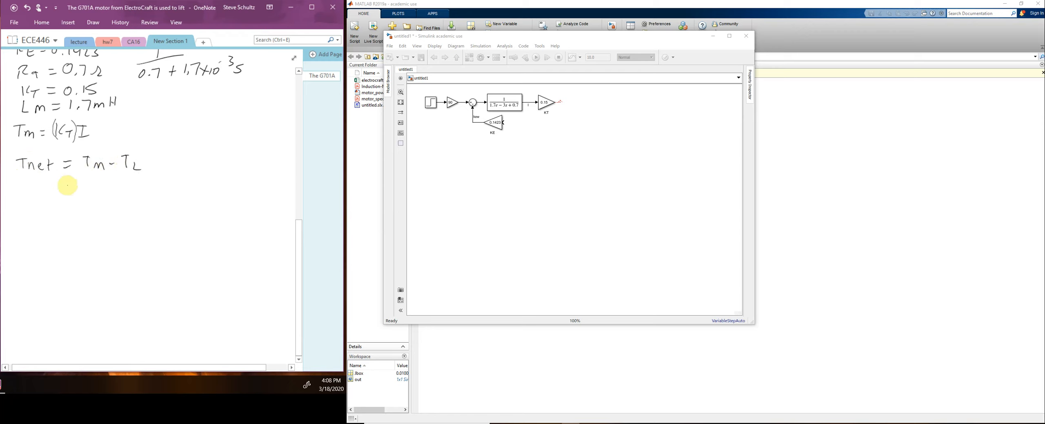
- Expand the net torque equation in the notes as Tm − mgr, and on the line below as Tm − (100)(9.8)(0.01)
mouse_move(67, 184)
mouse_down()
mouse_move(93, 182)
mouse_move(89, 195)
mouse_move(141, 188)
mouse_move(151, 201)
mouse_move(168, 182)
mouse_up()
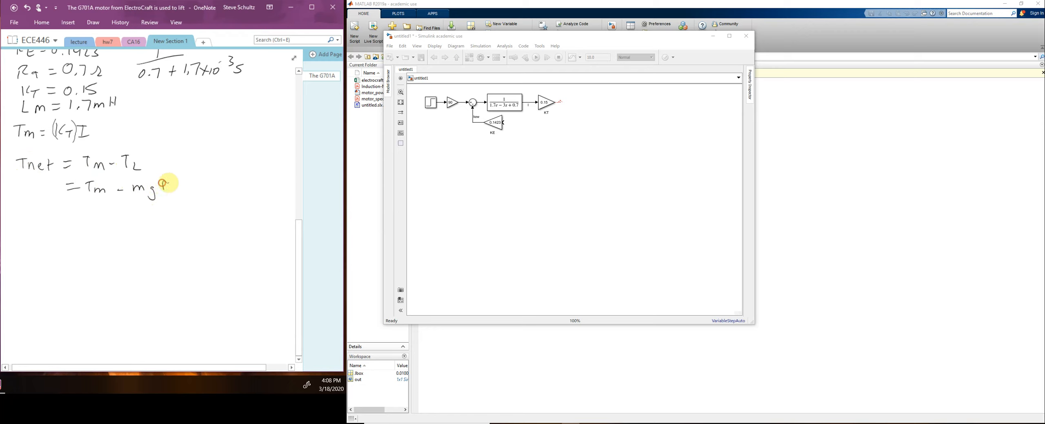
drag(69, 208, 79, 208)
mouse_move(68, 213)
mouse_down()
mouse_move(95, 207)
mouse_move(89, 216)
mouse_move(128, 219)
mouse_move(141, 209)
mouse_up()
mouse_move(147, 208)
mouse_down()
mouse_move(155, 219)
mouse_move(221, 210)
mouse_up()
drag(227, 209, 235, 219)
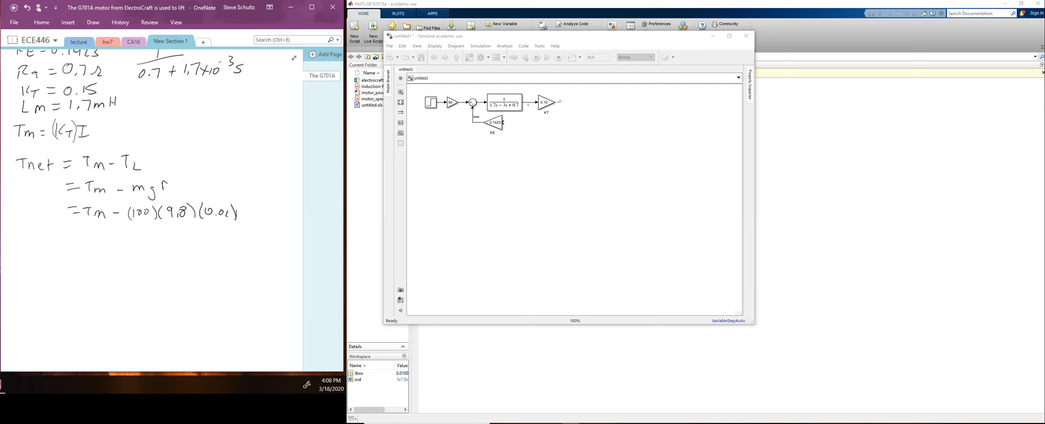
- Evaluate 100*9.8*10e-3 in the MATLAB Command Window and return to the Simulink model
click(843, 260)
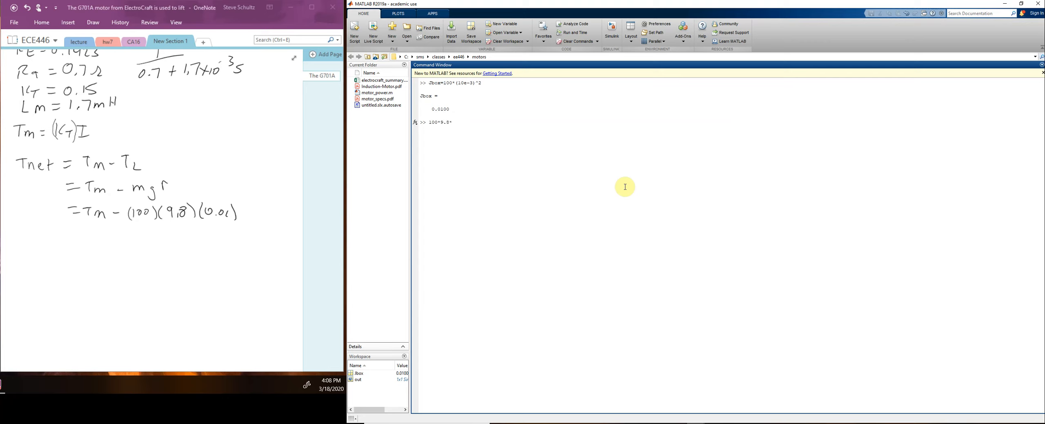
key(Return)
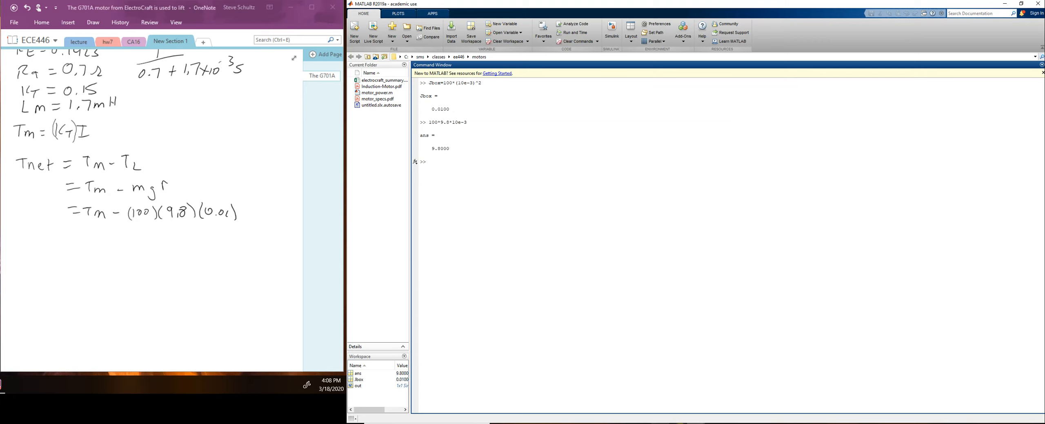
click(695, 423)
click(754, 401)
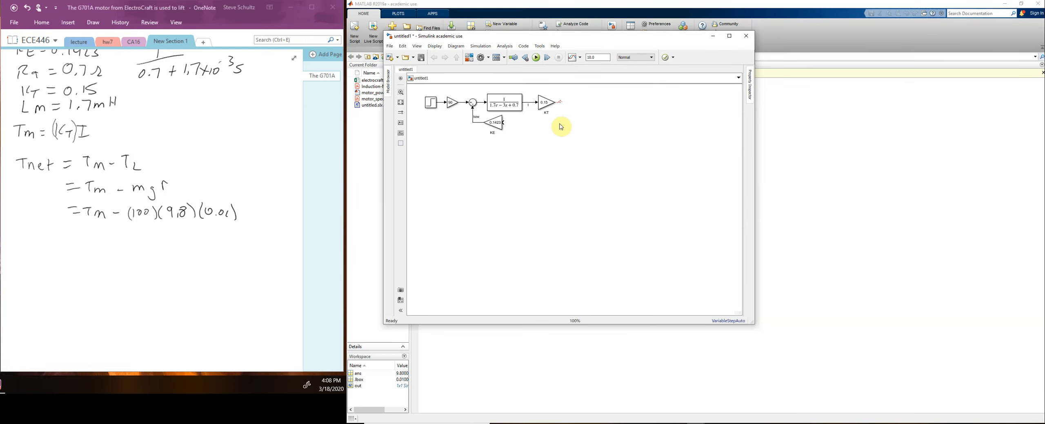
- Add a Sum block to the Simulink model and place it just after the KT block
click(567, 130)
text(sum)
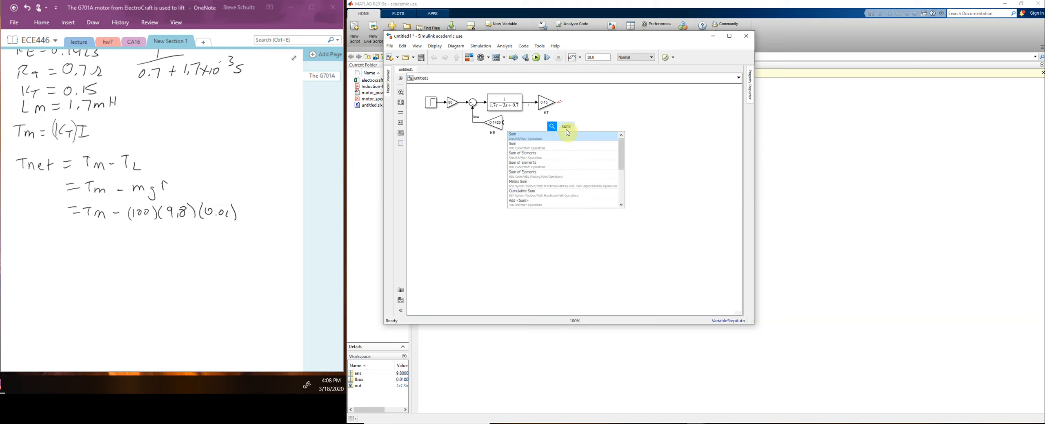
click(512, 135)
drag(567, 130, 573, 107)
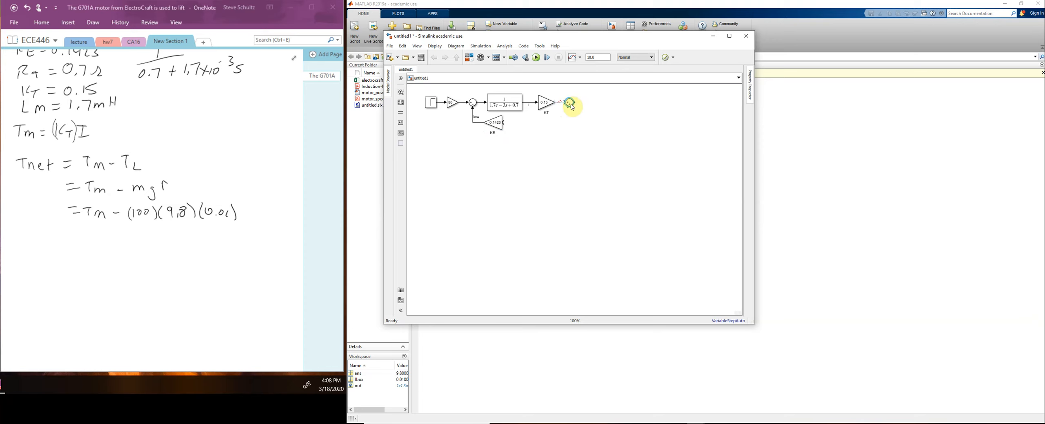
- Set the new Sum block's list of signs to |+-
double_click(570, 103)
double_click(591, 113)
text(|+-)
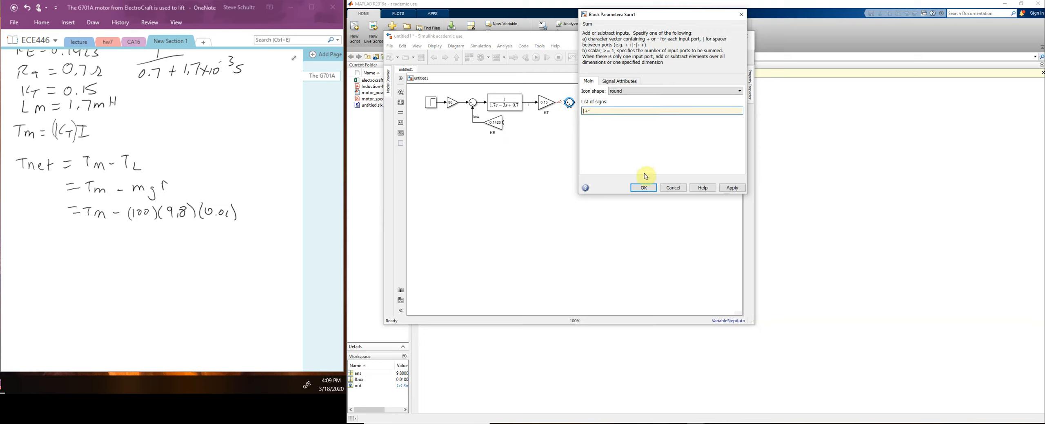
click(644, 187)
- Connect the KT block's output to the new Sum block's positive input and align the Sum block with the line
mouse_move(574, 104)
mouse_down()
mouse_move(556, 110)
mouse_move(560, 126)
mouse_move(561, 105)
mouse_up()
click(553, 102)
click(557, 102)
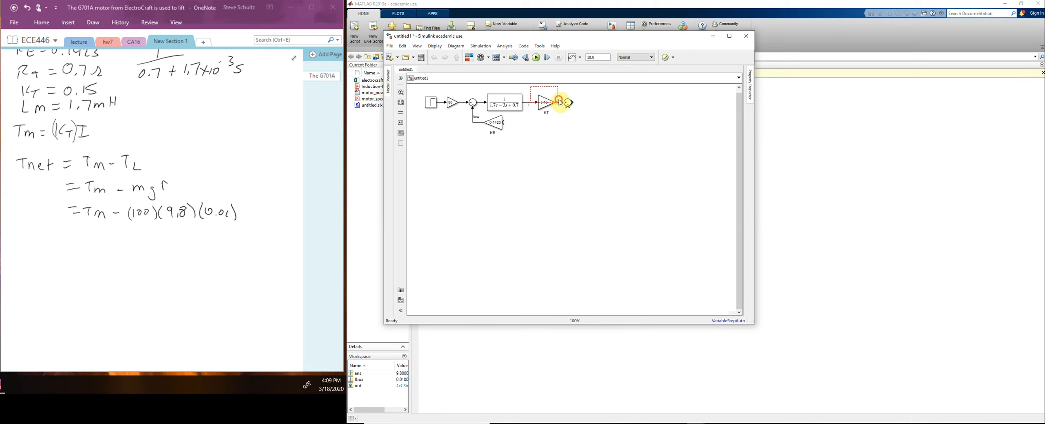
click(560, 131)
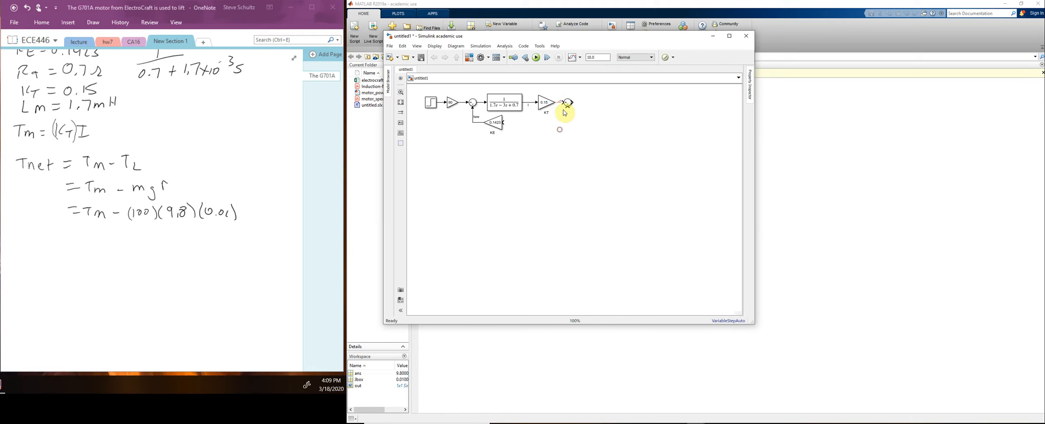
mouse_move(568, 105)
mouse_down()
mouse_move(558, 104)
mouse_move(575, 107)
mouse_move(568, 101)
mouse_up()
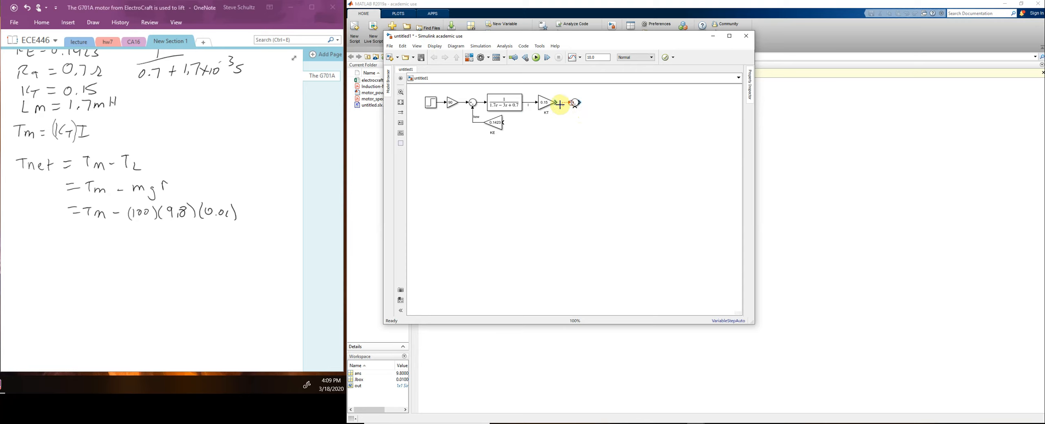
click(576, 106)
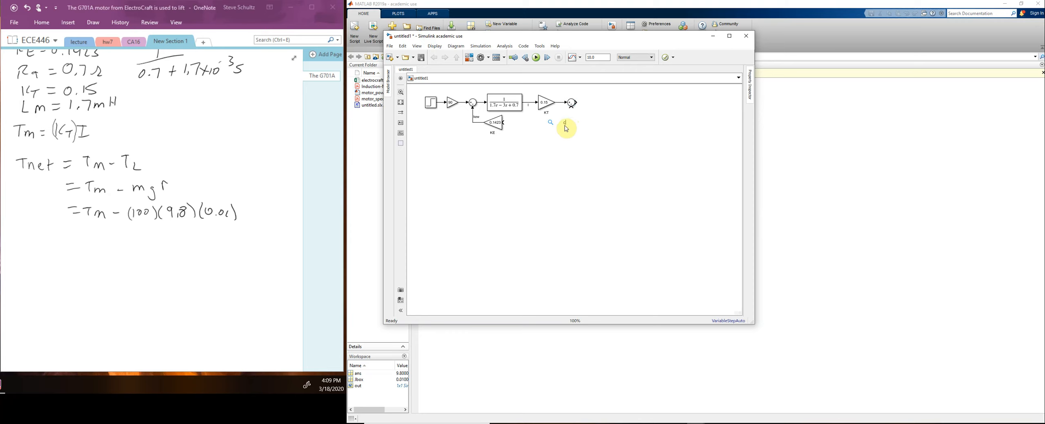
- Add a Constant block below the new Sum block and set its value to 9.8
text(onst)
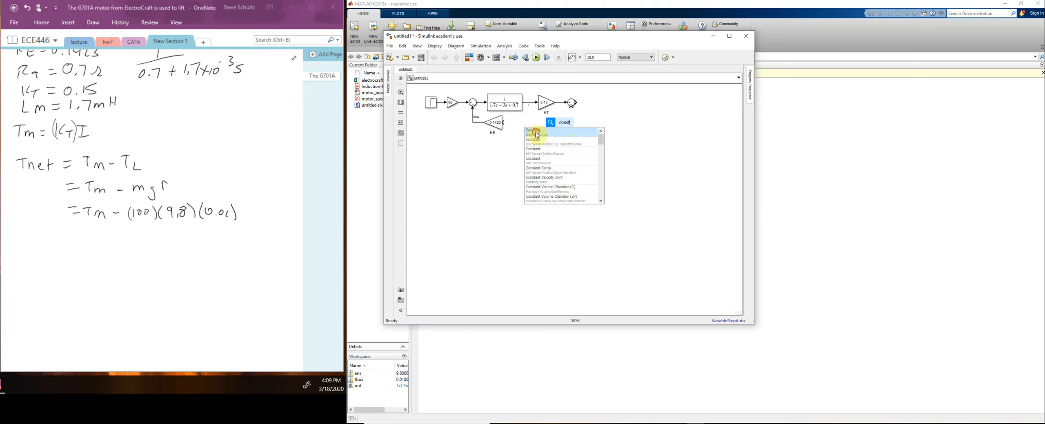
click(537, 133)
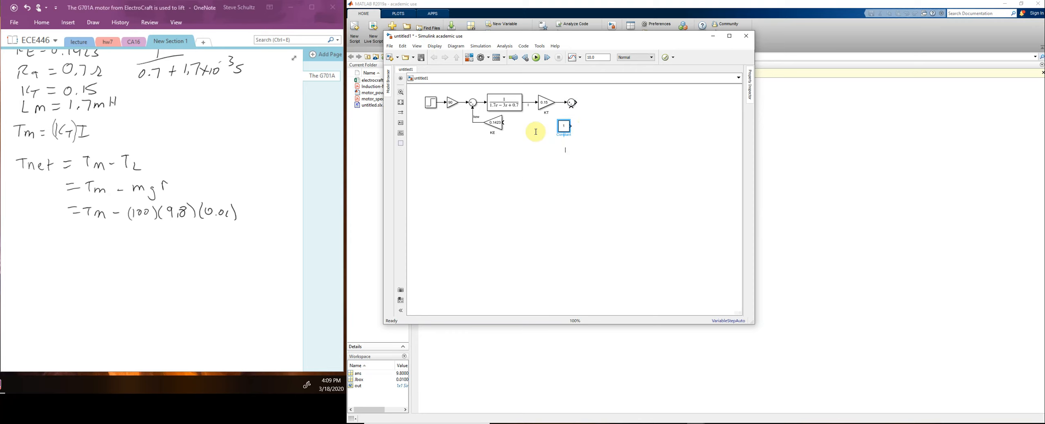
double_click(566, 129)
text(9.8)
click(640, 185)
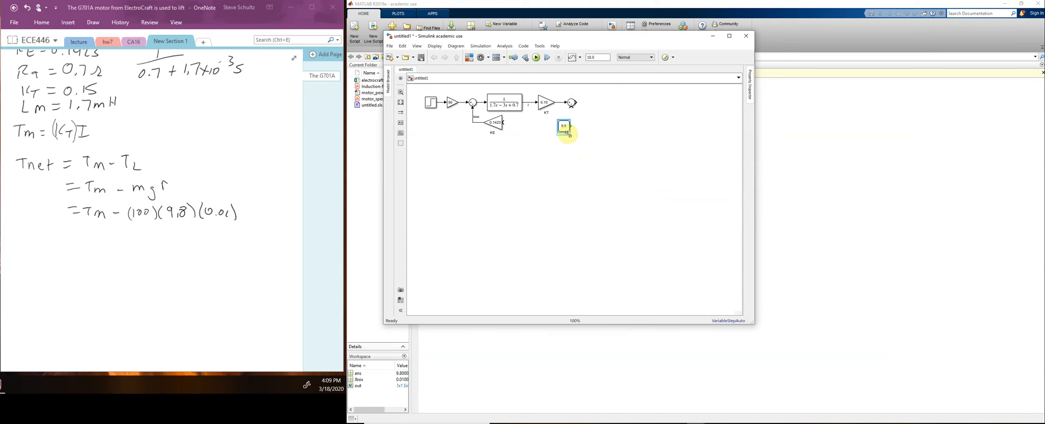
- Connect the 9.8 Constant block to the Sum block's negative input and name the block TL
drag(564, 127, 572, 106)
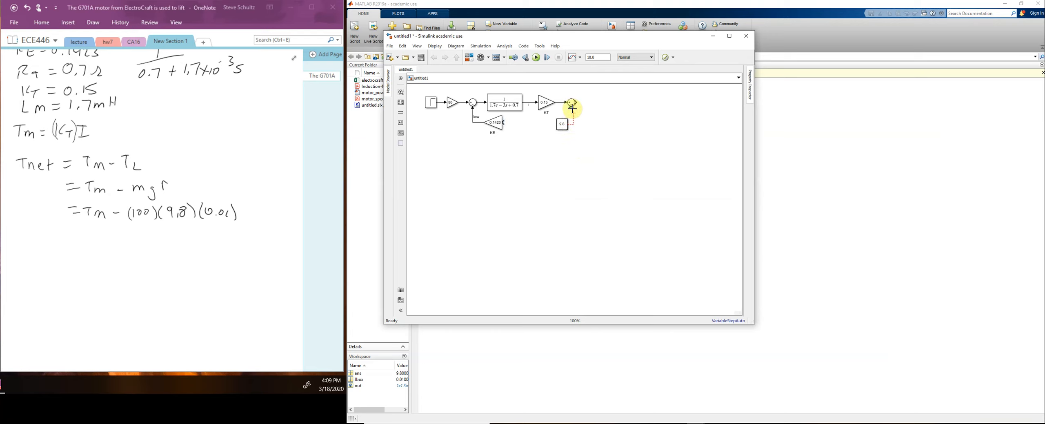
click(564, 129)
double_click(562, 132)
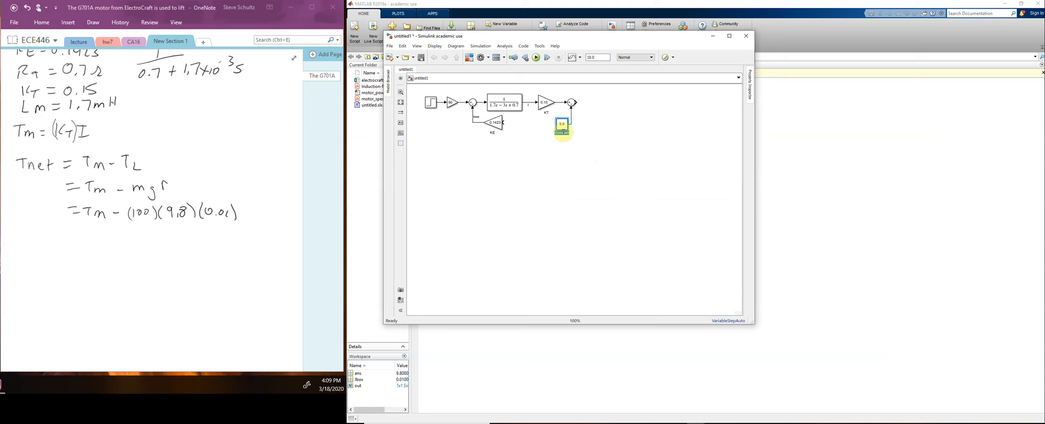
text(TL)
click(594, 149)
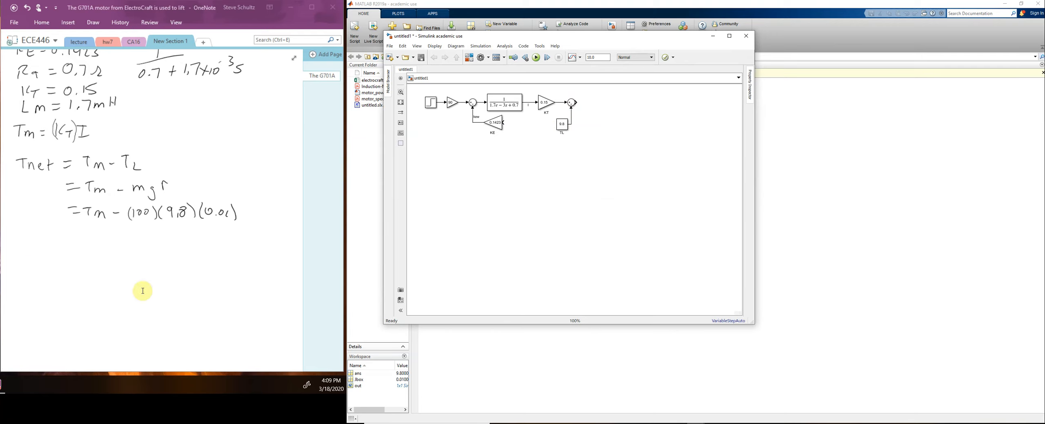
click(105, 216)
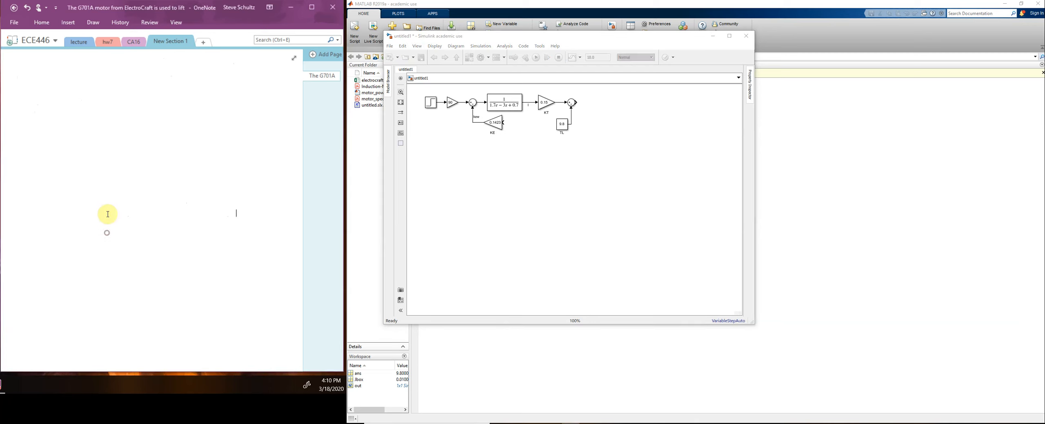
scroll(145, 210, up, 3)
click(91, 249)
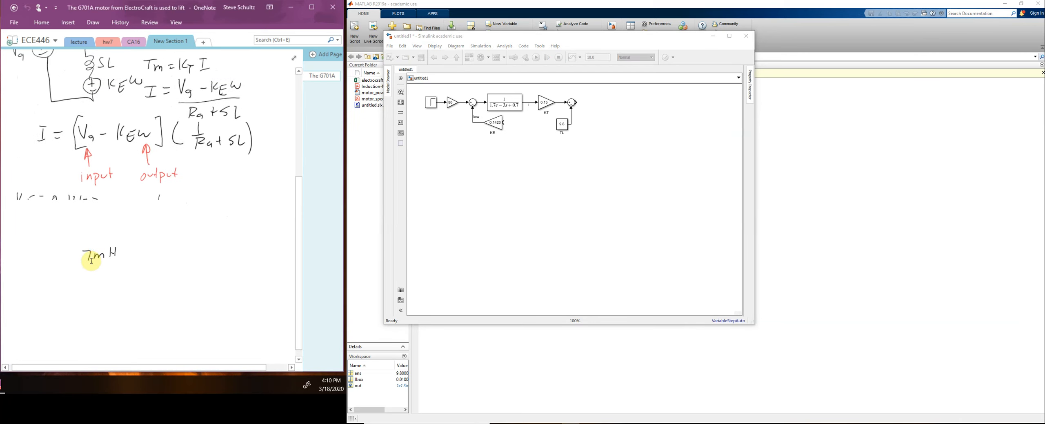
scroll(119, 297, down, 1)
drag(135, 274, 15, 168)
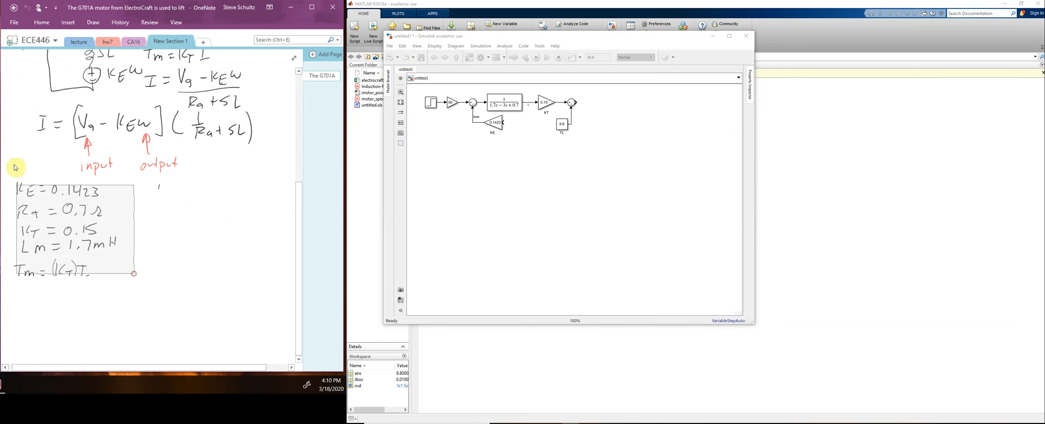
drag(130, 319, 8, 190)
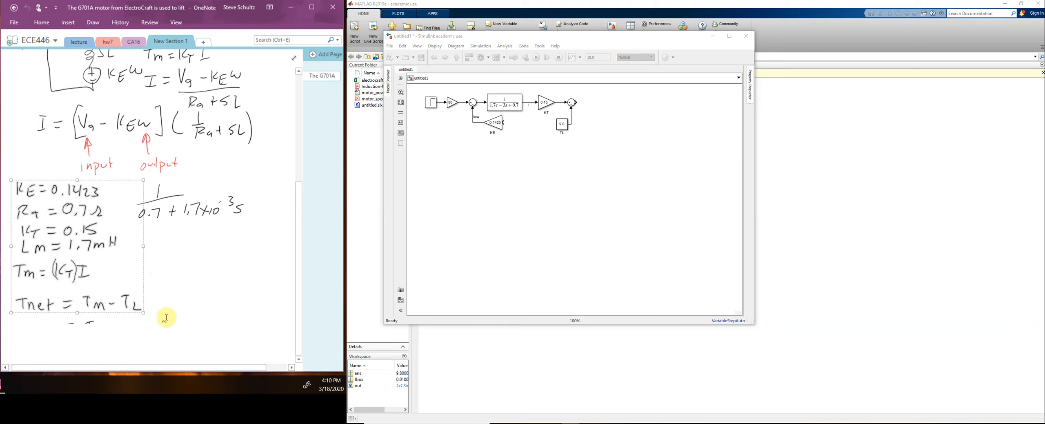
click(298, 359)
mouse_move(226, 281)
mouse_down()
mouse_move(104, 169)
mouse_move(33, 62)
mouse_up()
click(68, 239)
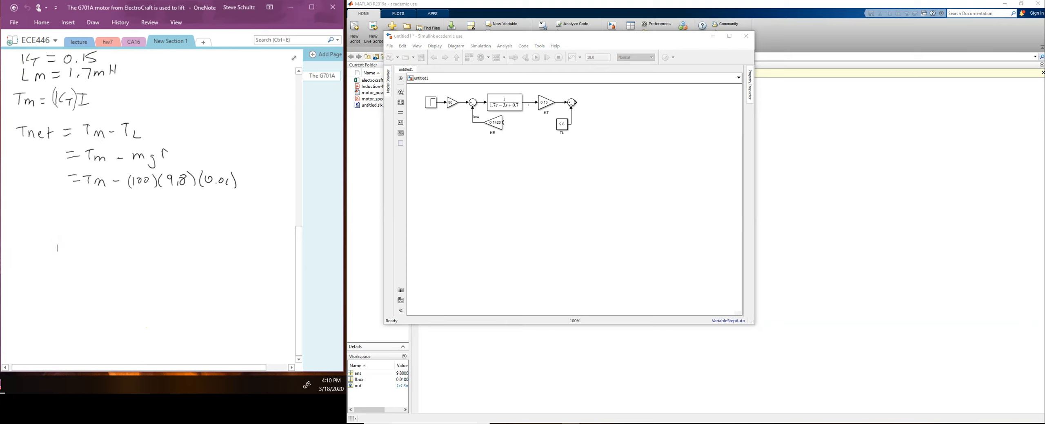
- Write Tnet = Jα = J dω/dt below the net torque expansion in the notes
drag(20, 208, 19, 219)
drag(14, 209, 26, 207)
drag(28, 211, 51, 220)
drag(47, 213, 65, 211)
drag(59, 216, 115, 208)
mouse_move(107, 214)
mouse_down()
mouse_move(165, 200)
mouse_move(162, 211)
mouse_up()
drag(155, 216, 163, 224)
drag(159, 217, 166, 216)
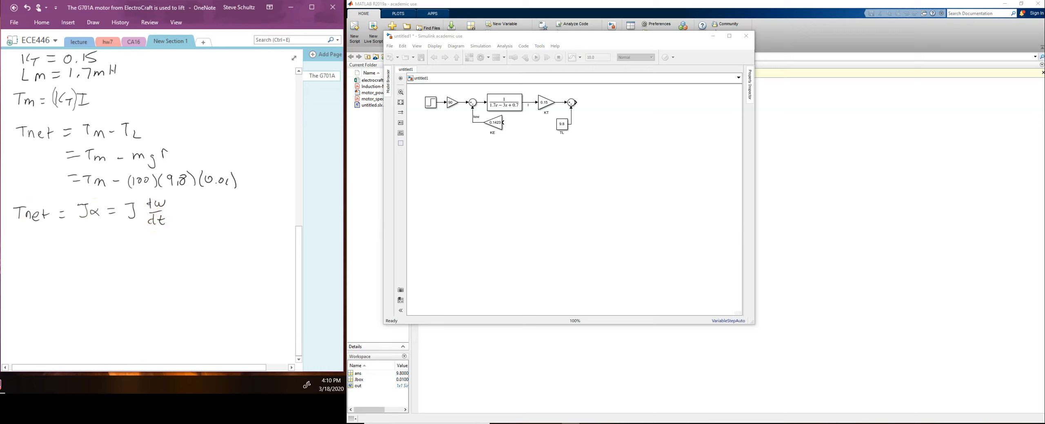
- Mark ω in the dω/dt term with a red arrow and the label "output"
click(93, 23)
click(108, 40)
drag(172, 200, 227, 200)
- Write [Tnet](1/J) = sω in black on the line below the Jα equation
click(93, 20)
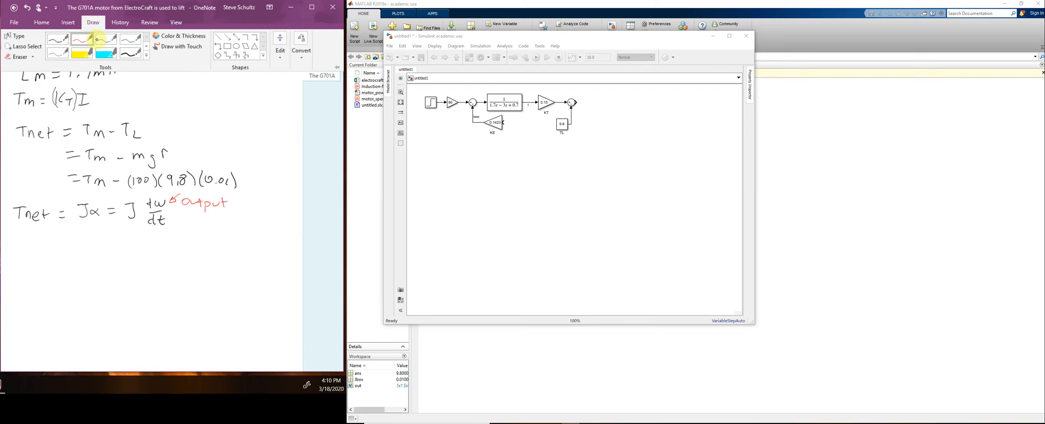
click(63, 40)
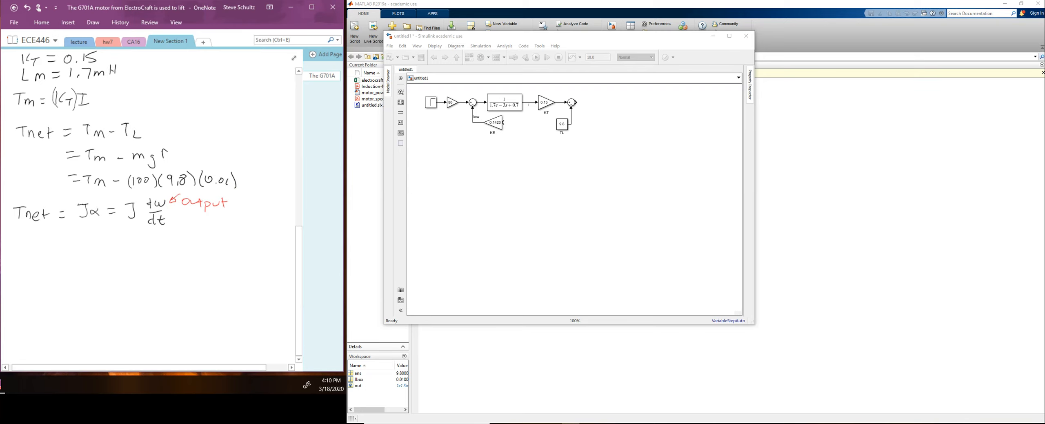
mouse_move(24, 236)
mouse_down()
mouse_move(21, 247)
mouse_move(30, 234)
mouse_move(68, 253)
mouse_move(16, 245)
mouse_up()
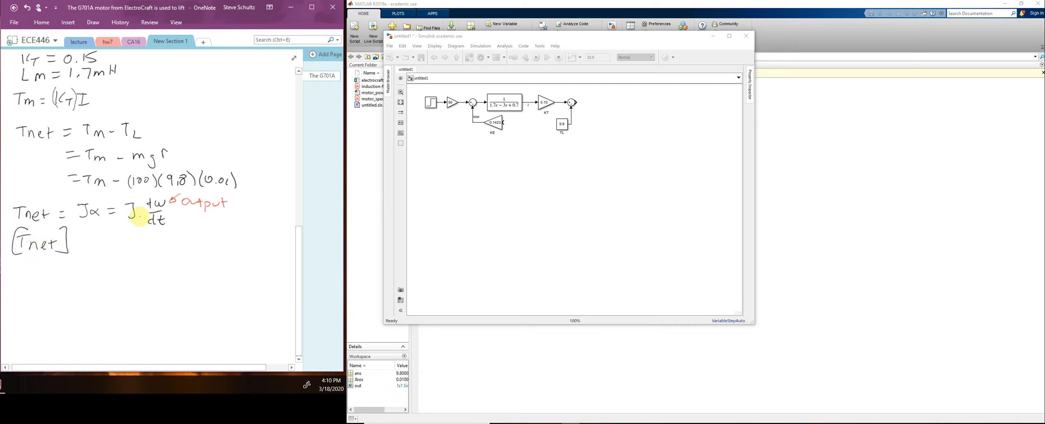
mouse_move(84, 227)
mouse_down()
mouse_move(82, 253)
mouse_move(94, 251)
mouse_move(76, 250)
mouse_up()
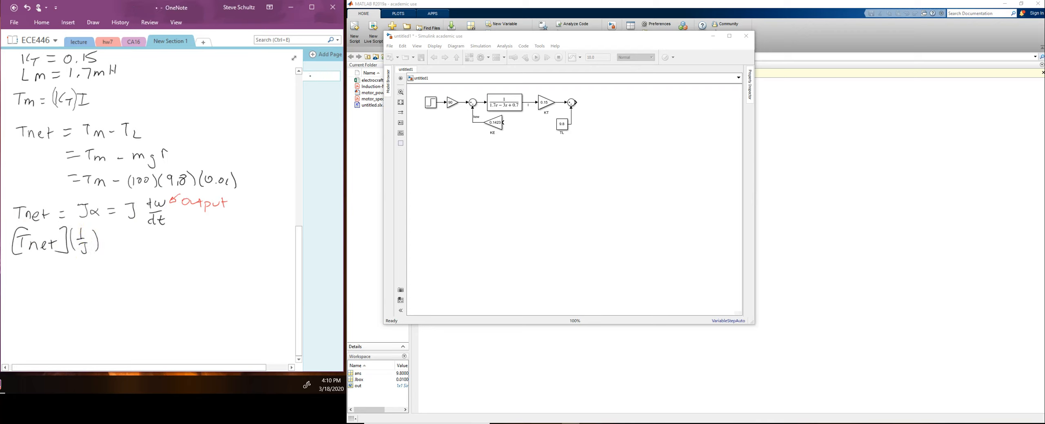
drag(110, 232, 157, 236)
- Write (Tnet)(1/J)(1/s) = ω in the notes, with arrows labelling 1/J as "gain" and 1/s as "transfer"
mouse_move(23, 272)
mouse_down()
mouse_move(53, 267)
mouse_move(20, 282)
mouse_move(82, 273)
mouse_up()
drag(78, 274, 87, 274)
drag(84, 278, 178, 264)
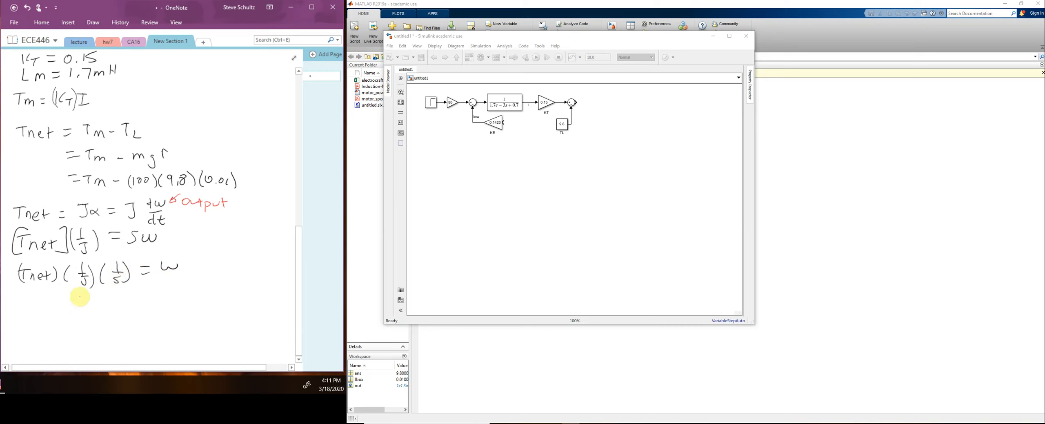
mouse_move(81, 298)
mouse_down()
mouse_move(78, 311)
mouse_move(94, 311)
mouse_up()
mouse_move(118, 287)
mouse_down()
mouse_move(114, 310)
mouse_move(159, 307)
mouse_up()
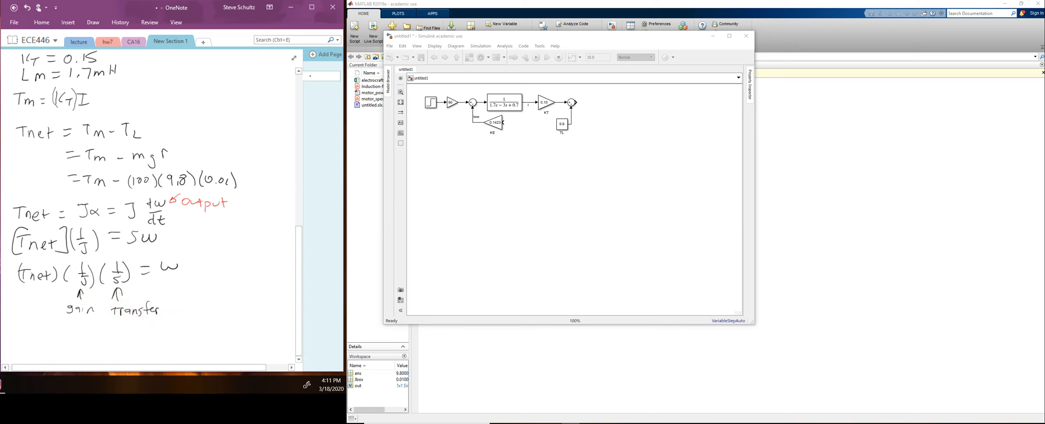
- Add a Gain block to the Simulink model beside the TL constant and open its parameters
click(625, 182)
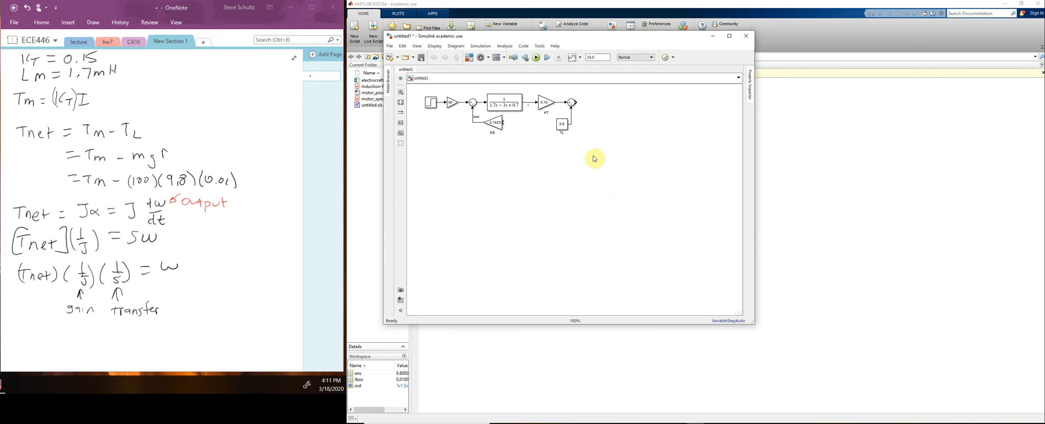
double_click(593, 125)
text(gain)
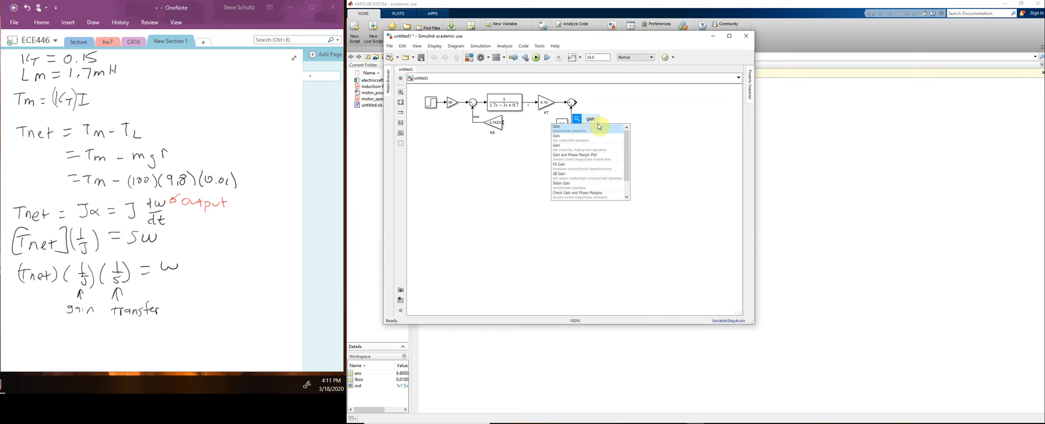
click(599, 127)
click(592, 126)
double_click(592, 126)
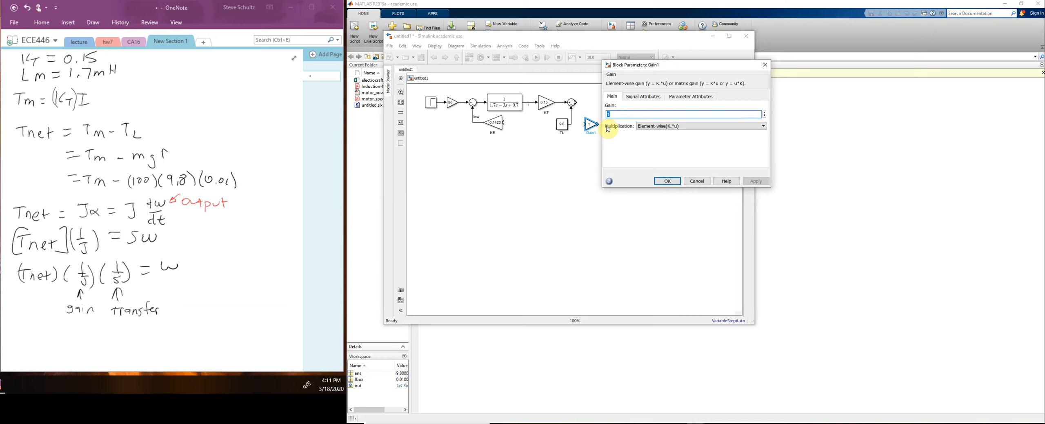
- Write Jmotor = 7.062/100² = 7.062×10⁻⁴ in the OneNote notes below the gain and transfer labels
click(177, 321)
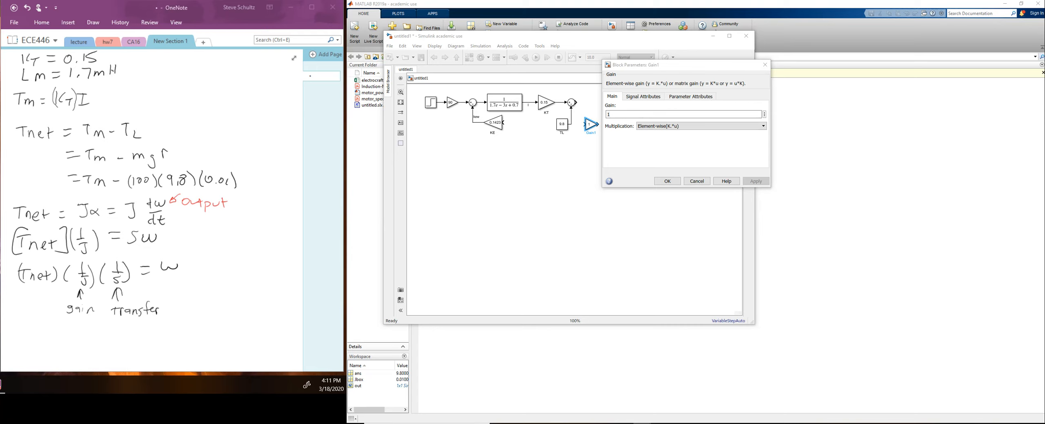
mouse_move(28, 317)
mouse_down()
mouse_move(24, 327)
mouse_move(29, 317)
mouse_move(33, 327)
mouse_move(82, 329)
mouse_up()
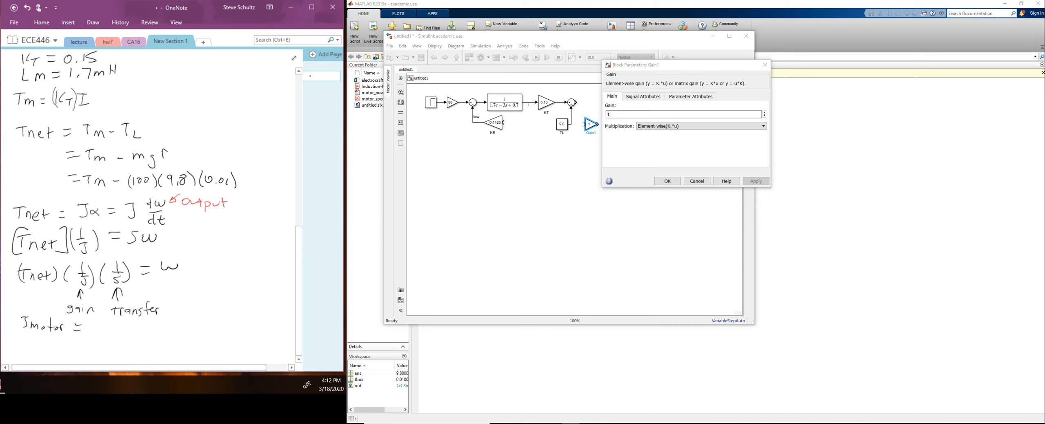
mouse_move(89, 322)
mouse_down()
mouse_move(132, 332)
mouse_move(104, 351)
mouse_up()
click(106, 332)
drag(112, 344, 129, 346)
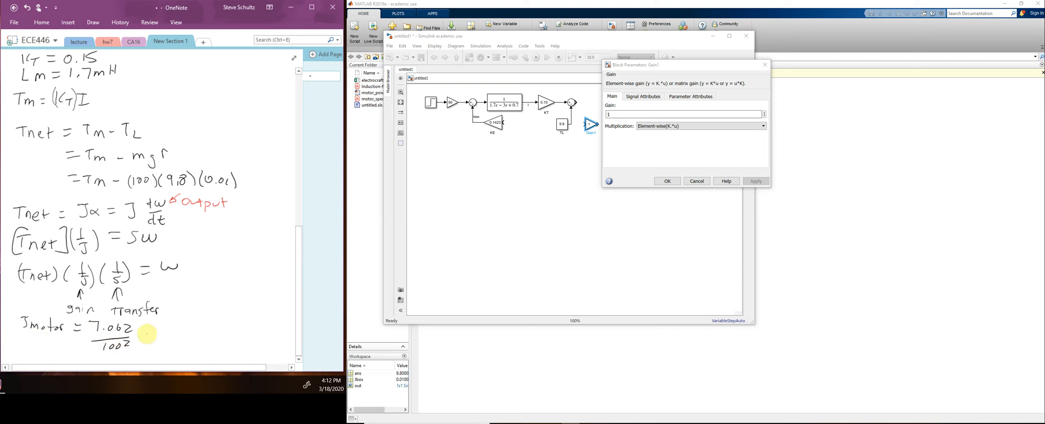
drag(142, 332, 160, 340)
mouse_move(169, 339)
mouse_down()
mouse_move(182, 329)
mouse_move(204, 339)
mouse_up()
drag(204, 332, 206, 340)
drag(210, 331, 209, 332)
drag(212, 327, 220, 329)
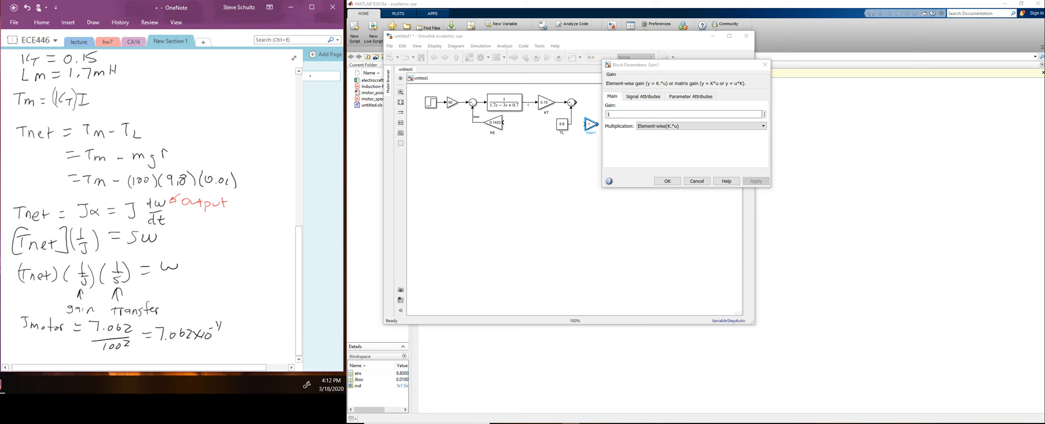
- Write Jbox = mr² = (100)(0.01)² on the line below the Jmotor equation
click(228, 294)
key(Down)
key(Down)
key(Down)
key(Down)
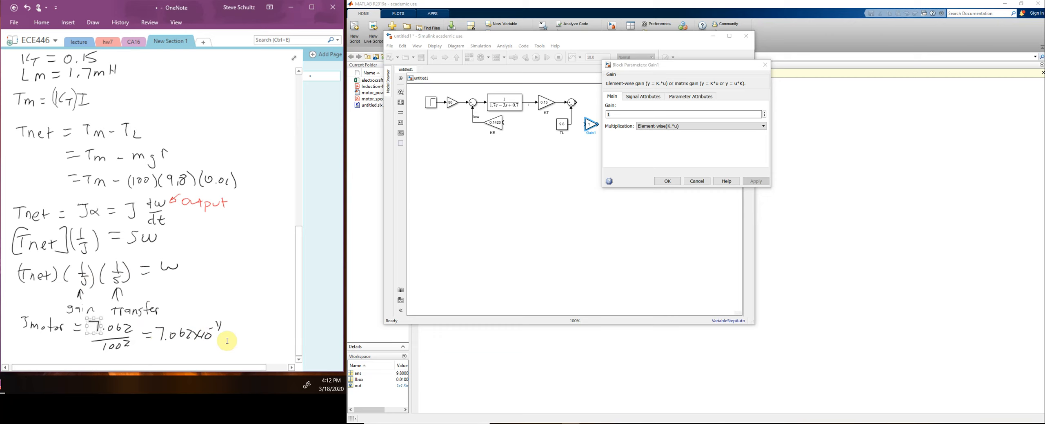
click(253, 354)
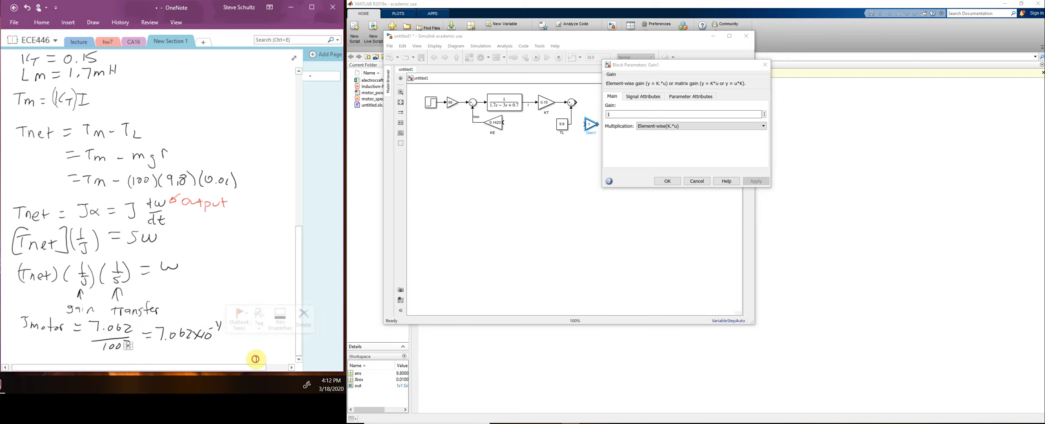
scroll(252, 354, down, 3)
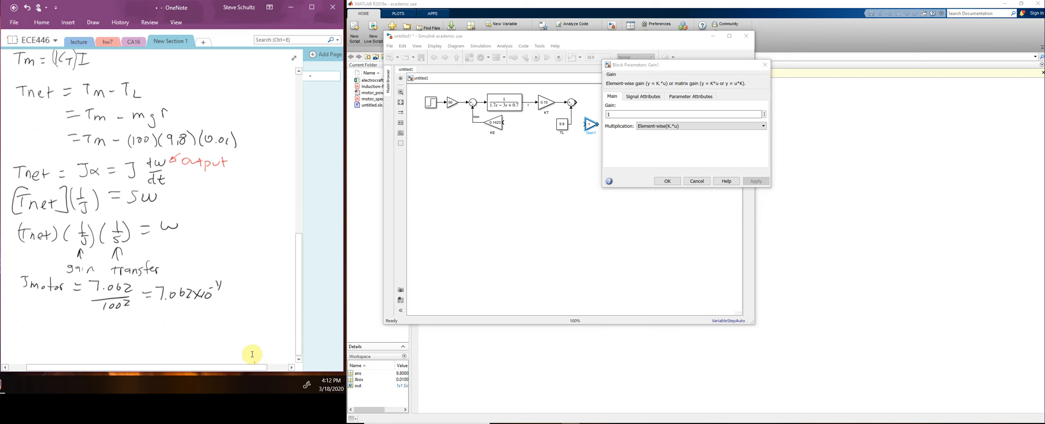
drag(20, 304, 29, 303)
mouse_move(27, 303)
mouse_down()
mouse_move(22, 313)
mouse_move(48, 317)
mouse_up()
mouse_move(49, 311)
mouse_down()
mouse_move(43, 317)
mouse_move(61, 311)
mouse_up()
drag(53, 315, 91, 310)
drag(87, 307, 118, 311)
drag(108, 314, 145, 317)
mouse_move(155, 308)
mouse_down()
mouse_move(152, 318)
mouse_move(193, 309)
mouse_up()
click(167, 313)
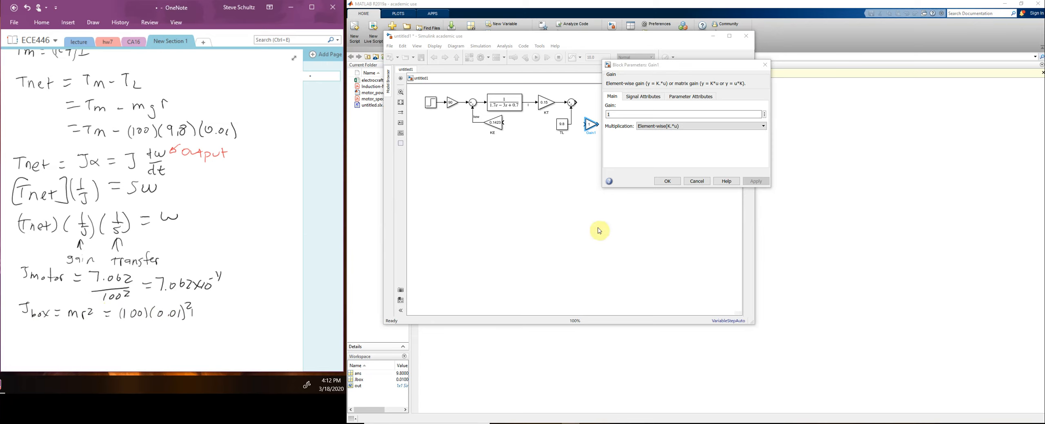
- Look up the Jbox calculation in the MATLAB Command Window and complete the Jbox line in the notes with = 0.01 kgm²
click(530, 387)
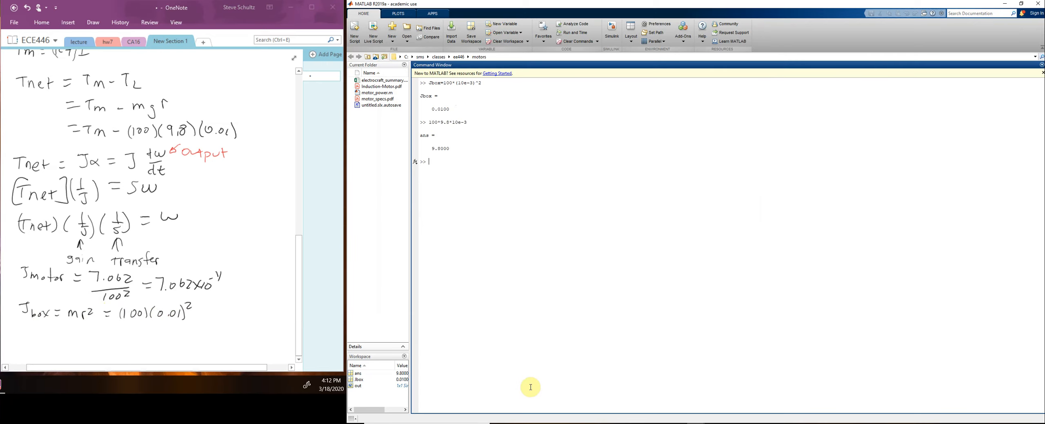
drag(428, 83, 483, 83)
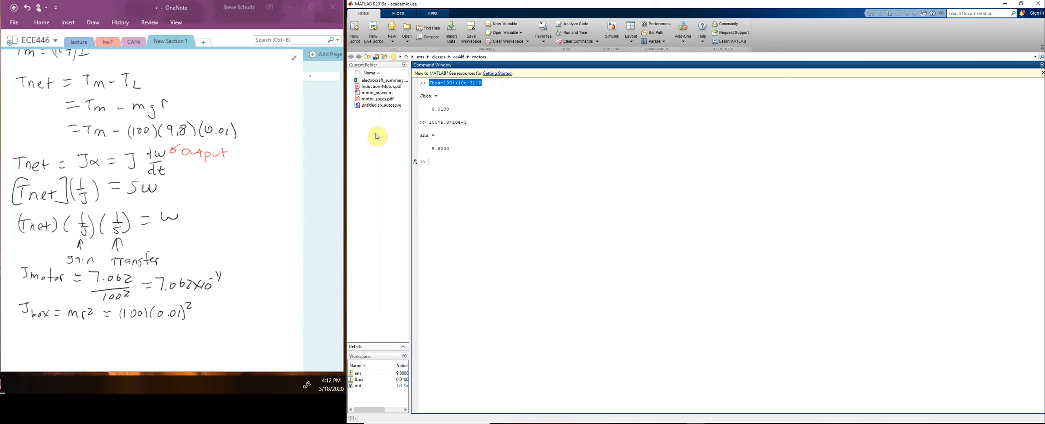
mouse_move(195, 310)
mouse_down()
mouse_move(214, 308)
mouse_move(218, 319)
mouse_up()
drag(225, 311, 242, 318)
drag(247, 311, 269, 321)
drag(269, 310, 273, 314)
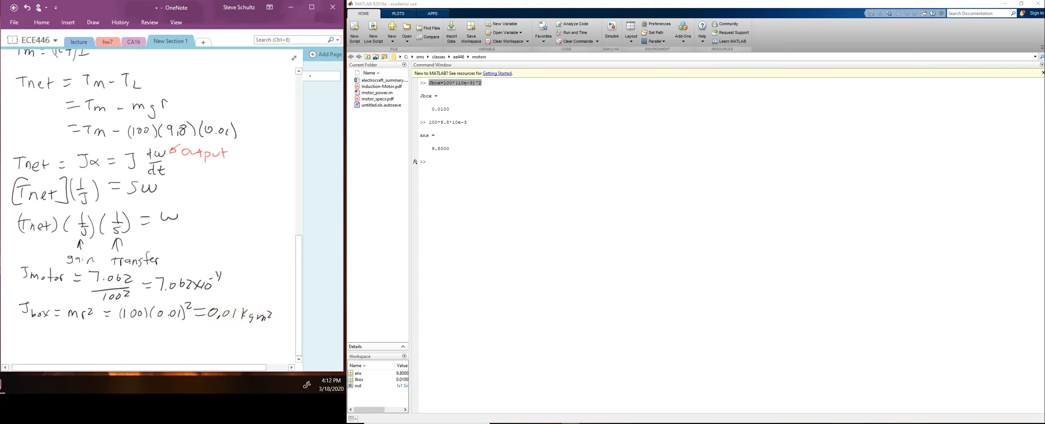
- Calculate .01+7.062e-4 in MATLAB and write Jtotal = 0.0107 below the Jbox line in the notes
mouse_move(23, 327)
mouse_down()
mouse_move(26, 339)
mouse_move(76, 332)
mouse_up()
drag(70, 337, 75, 337)
click(556, 193)
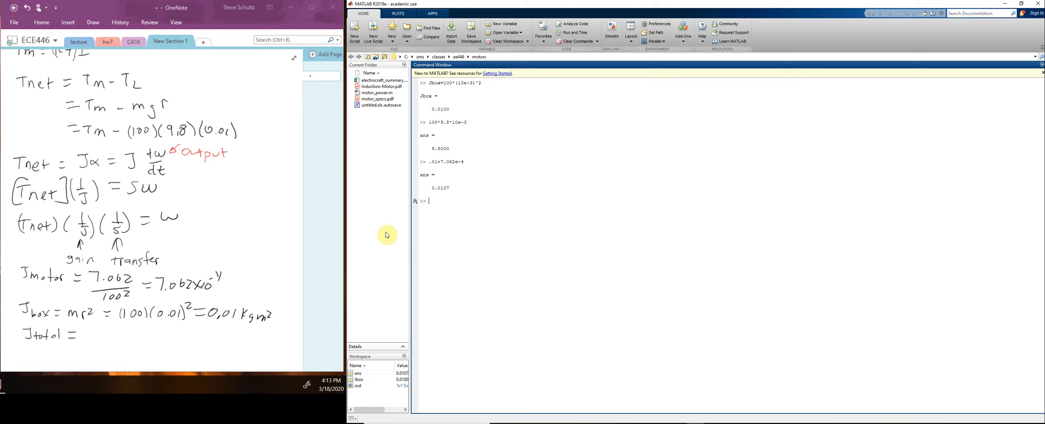
click(89, 338)
mouse_move(92, 329)
mouse_down()
mouse_move(120, 339)
mouse_move(130, 330)
mouse_up()
click(101, 337)
drag(137, 330, 141, 339)
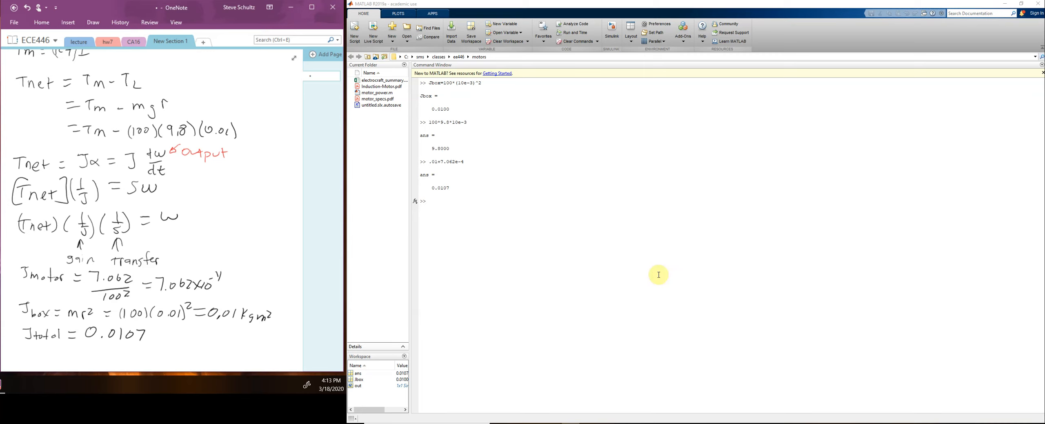
click(714, 390)
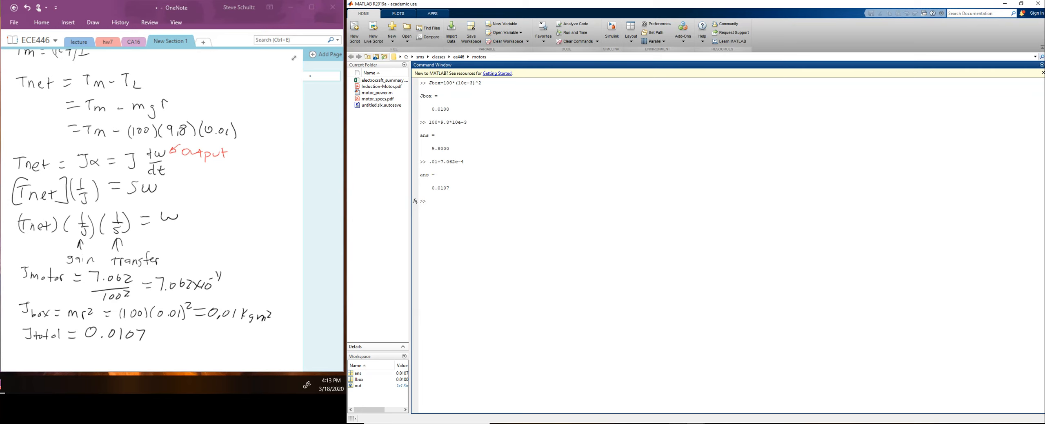
click(718, 396)
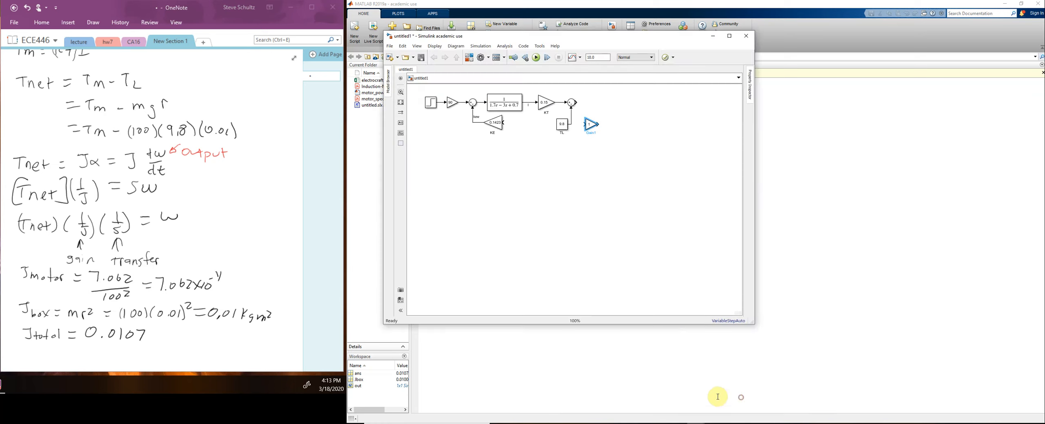
double_click(590, 126)
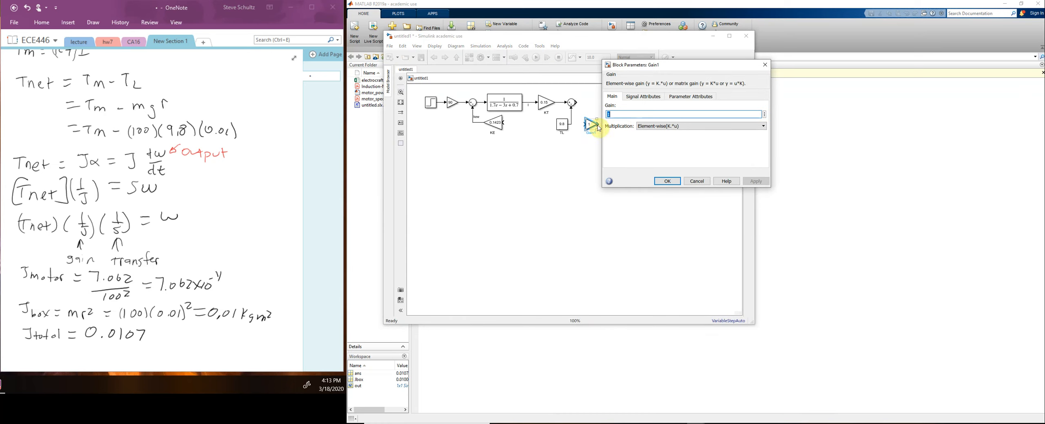
text(0)
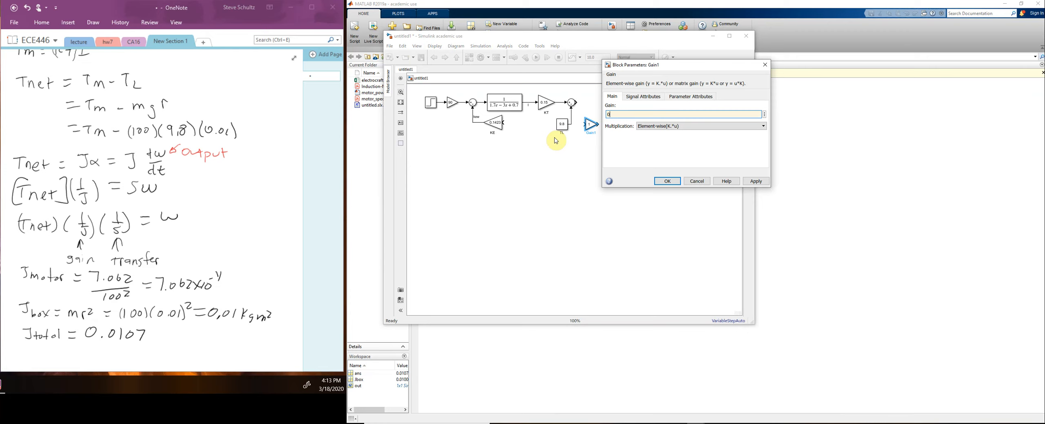
- Calculate 1/0.0107 in the MATLAB Command Window and copy the result
click(570, 364)
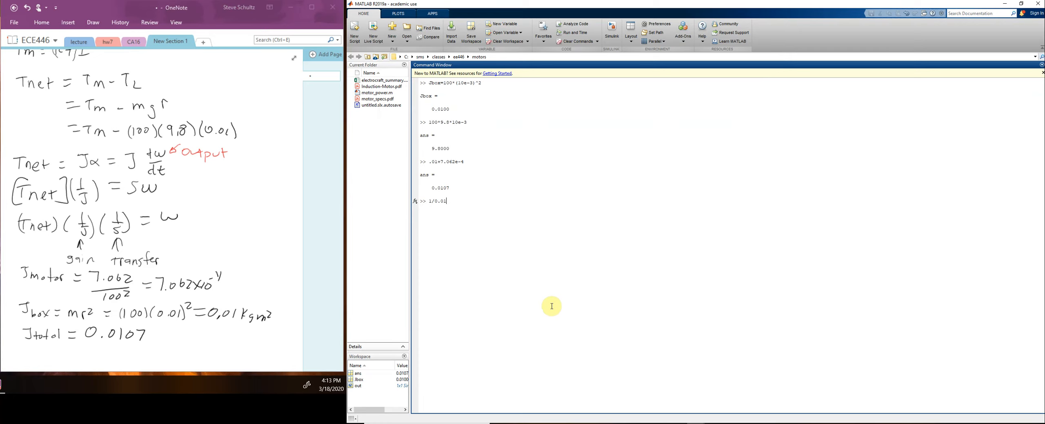
key(Return)
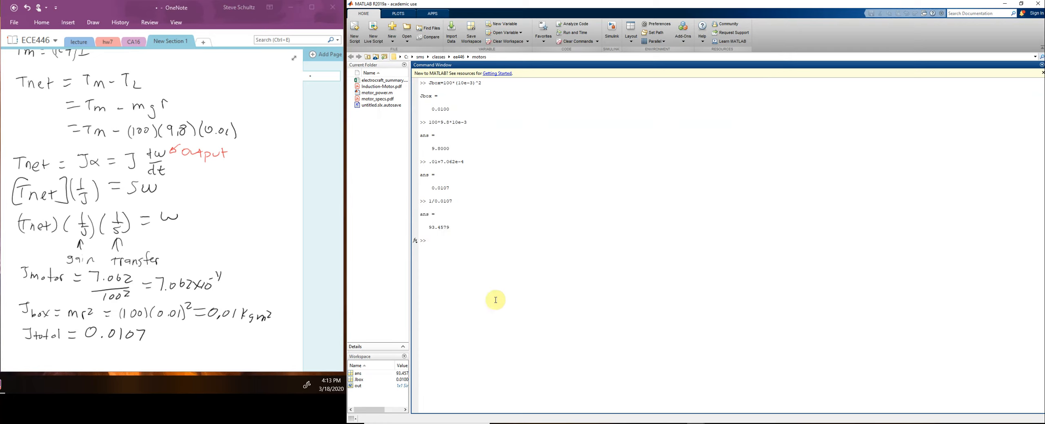
drag(453, 227, 429, 229)
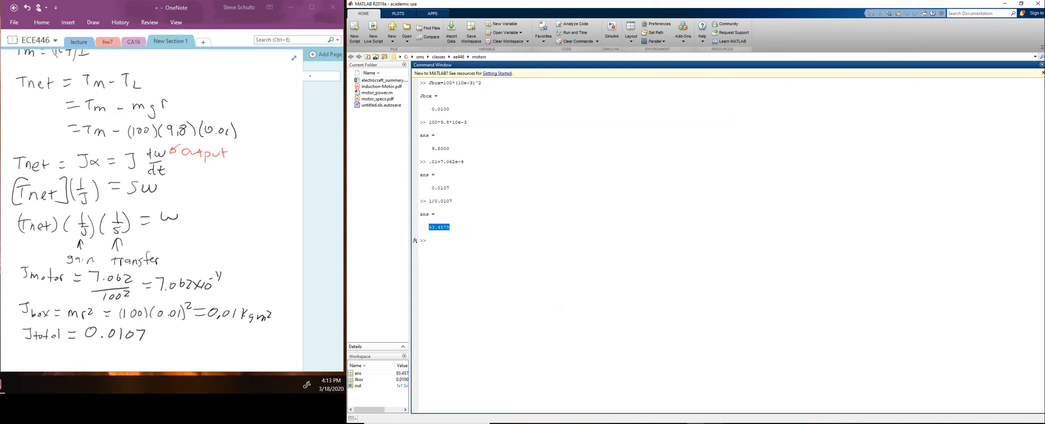
- Return to the Simulink model and set the new Gain block's gain to 93.4579
click(697, 423)
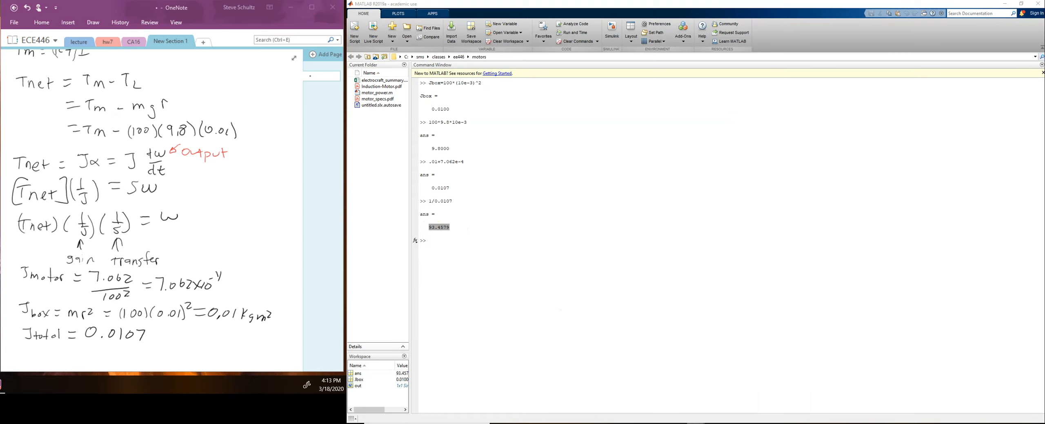
click(733, 408)
double_click(601, 133)
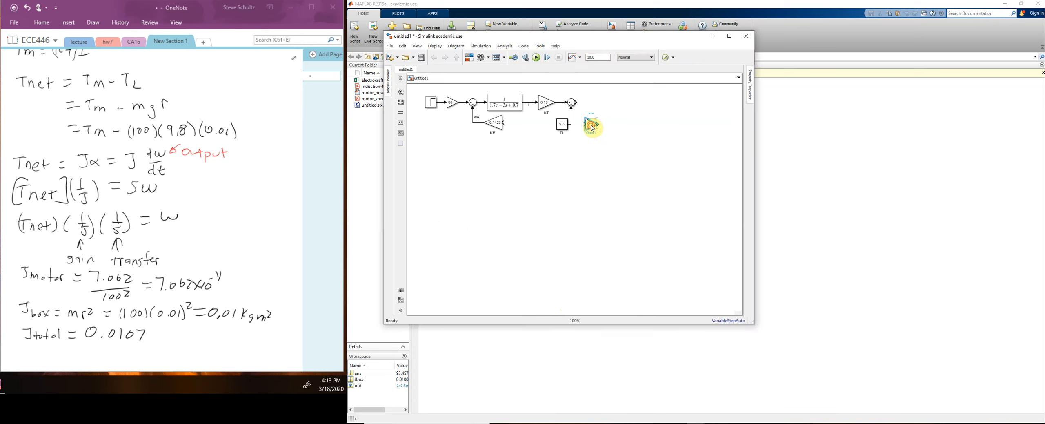
click(619, 116)
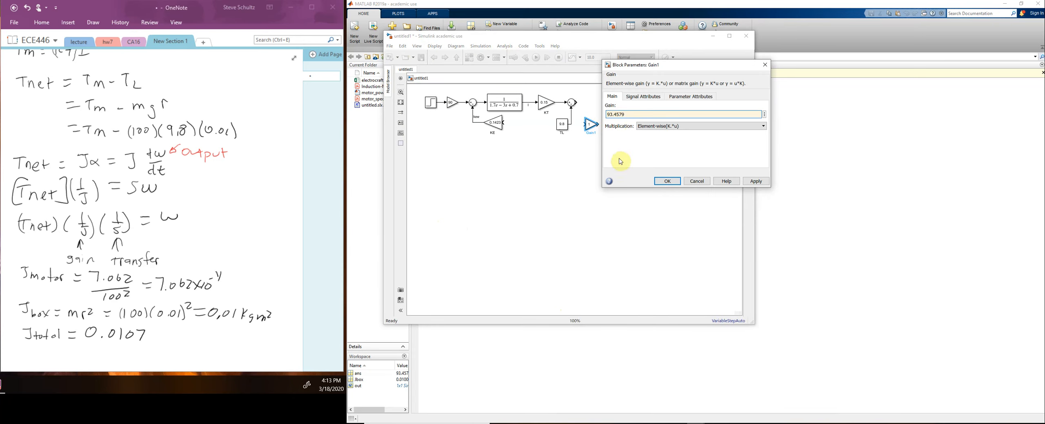
click(668, 180)
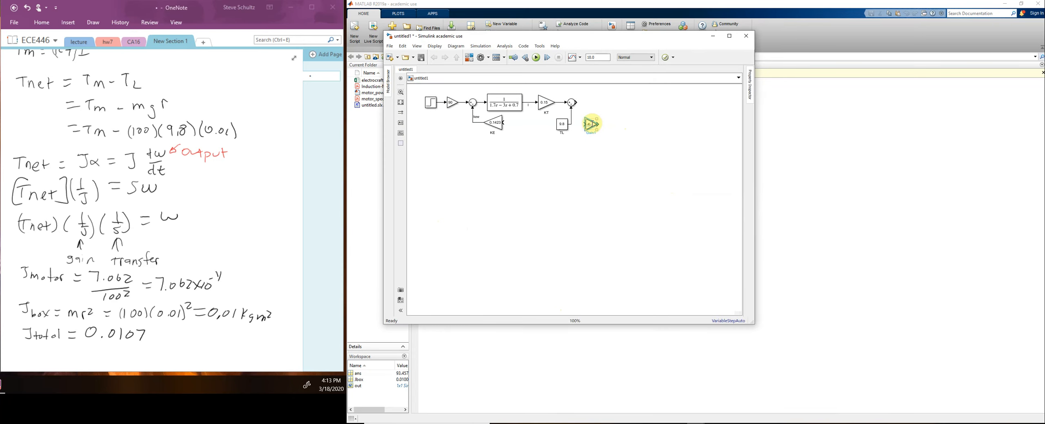
- Connect the new Gain block to the torque sum's output, enlarge it to show its value, name it 1/J and align it
drag(593, 128, 602, 111)
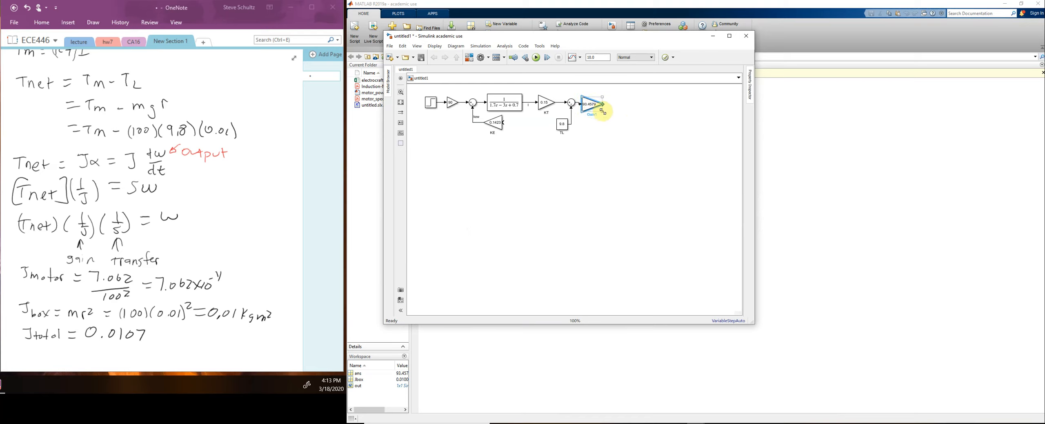
click(596, 117)
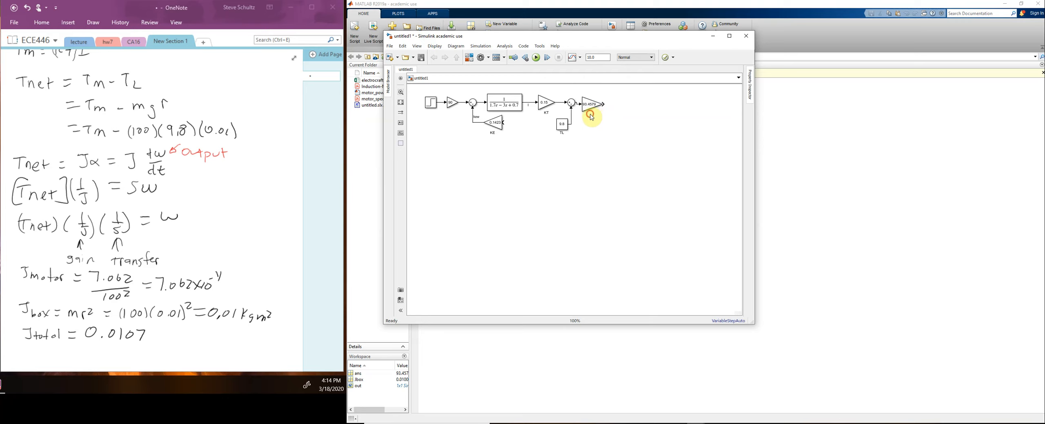
click(590, 115)
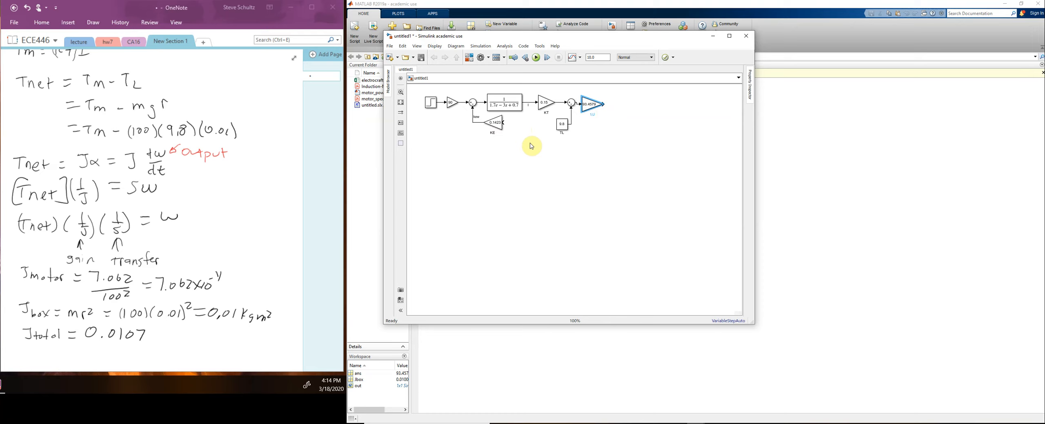
drag(592, 103, 598, 102)
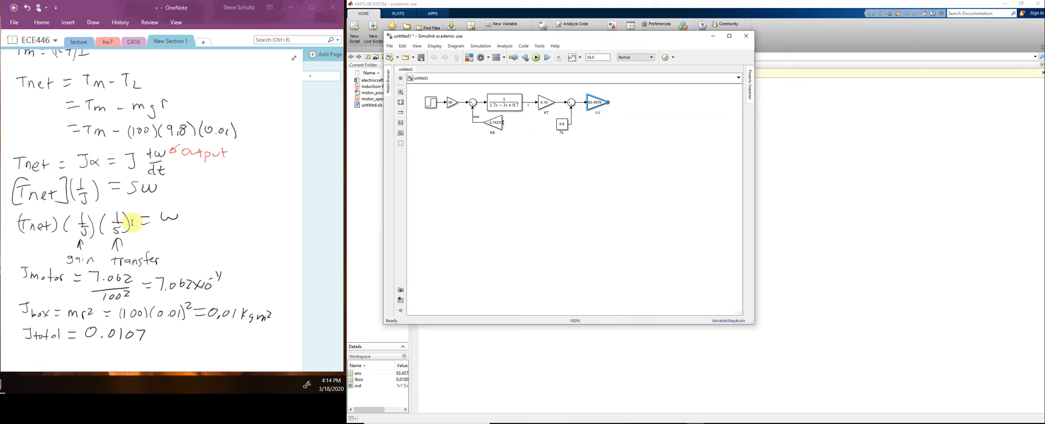
- Add a Transfer Fcn block with denominator coefficients [1 0] and connect it to the 1/J gain's output
click(596, 144)
text(tran)
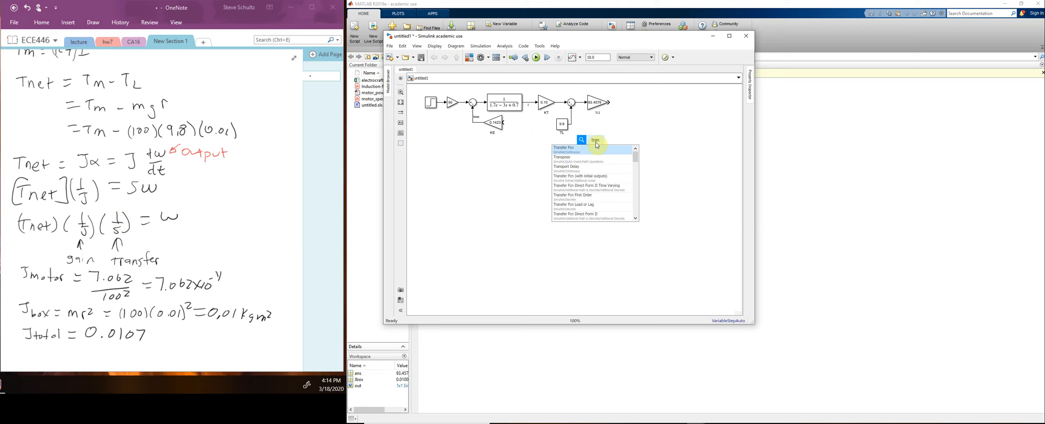
click(595, 154)
double_click(595, 143)
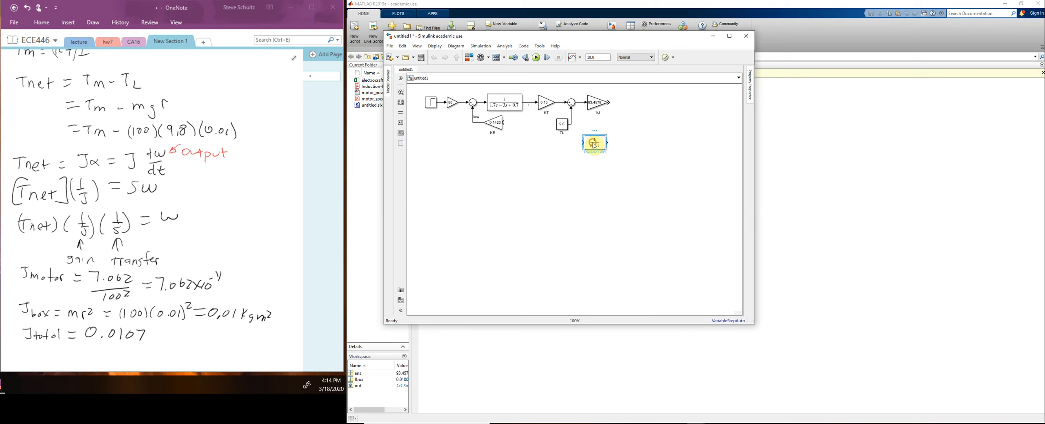
key(Tab)
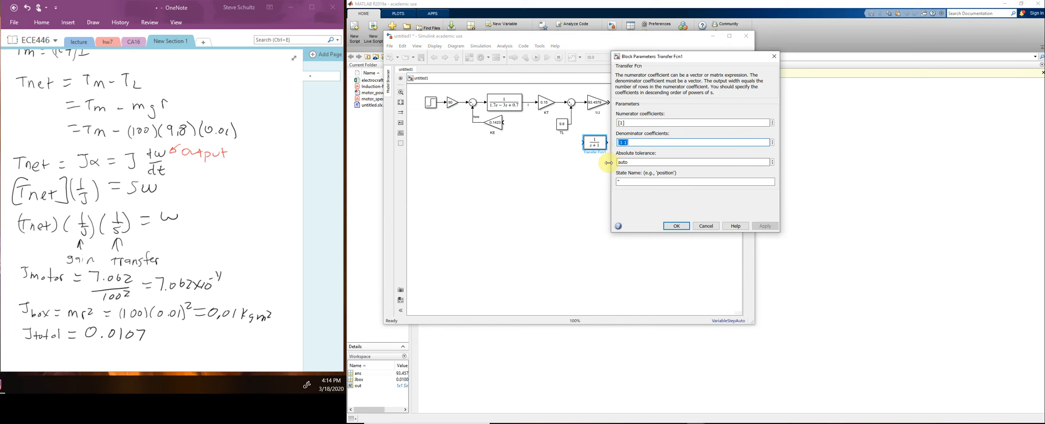
key(BackSpace)
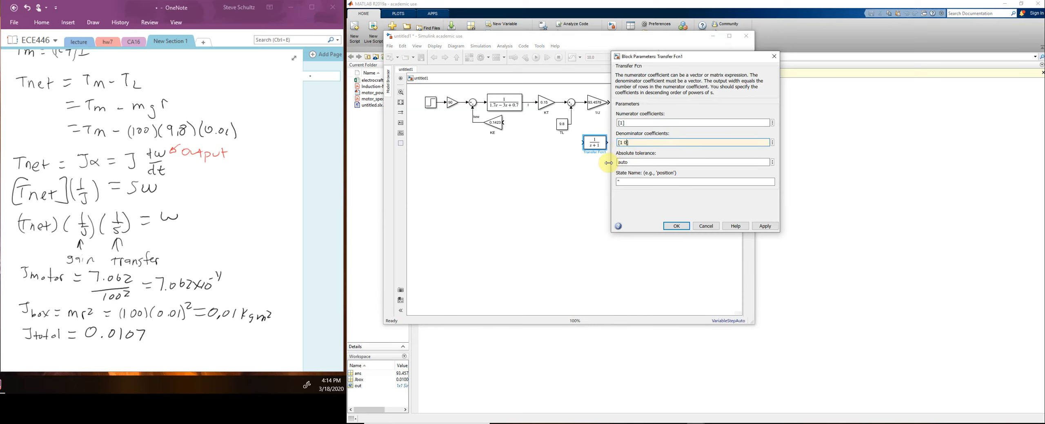
click(678, 226)
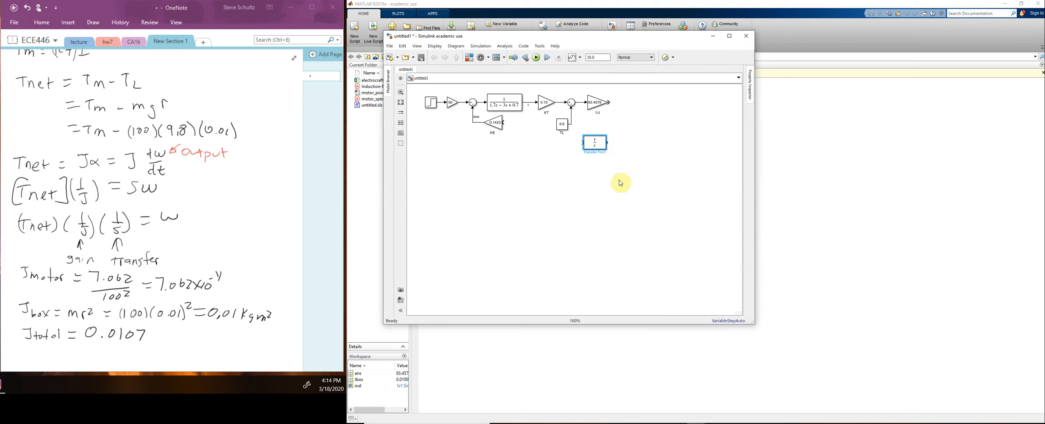
drag(596, 148, 634, 108)
click(628, 134)
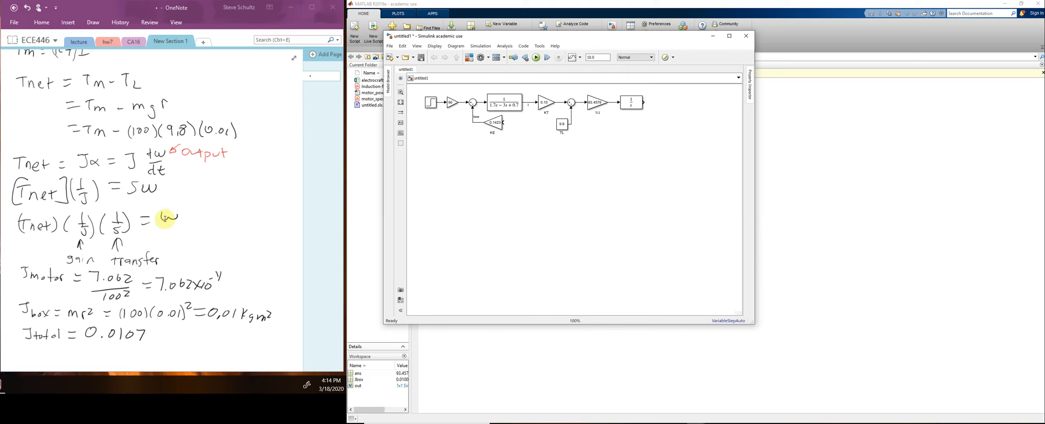
- Move the KE gain lower and connect the 1/s block's output back to its input
click(495, 127)
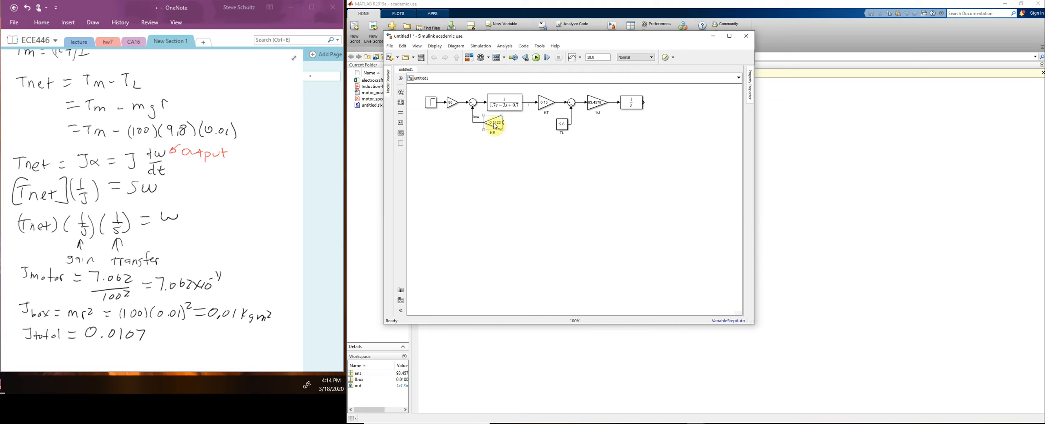
drag(498, 127, 500, 146)
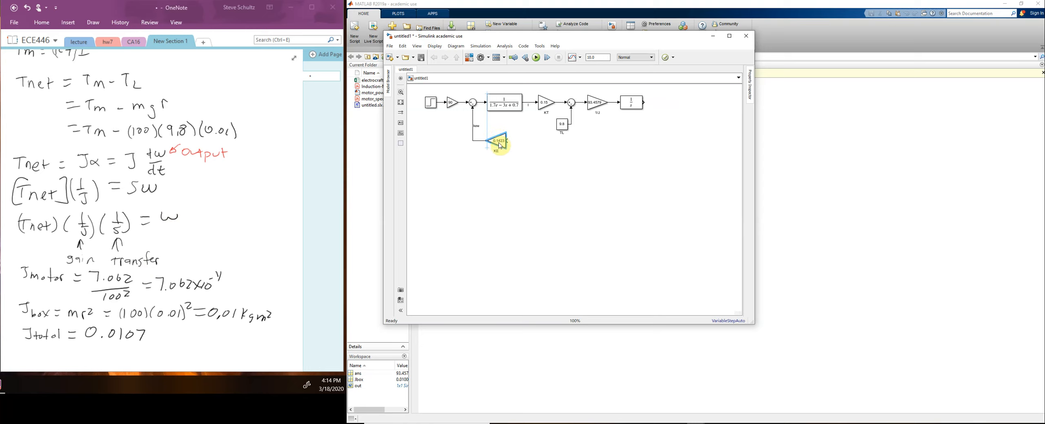
mouse_move(644, 102)
mouse_down()
mouse_move(660, 132)
mouse_move(507, 142)
mouse_up()
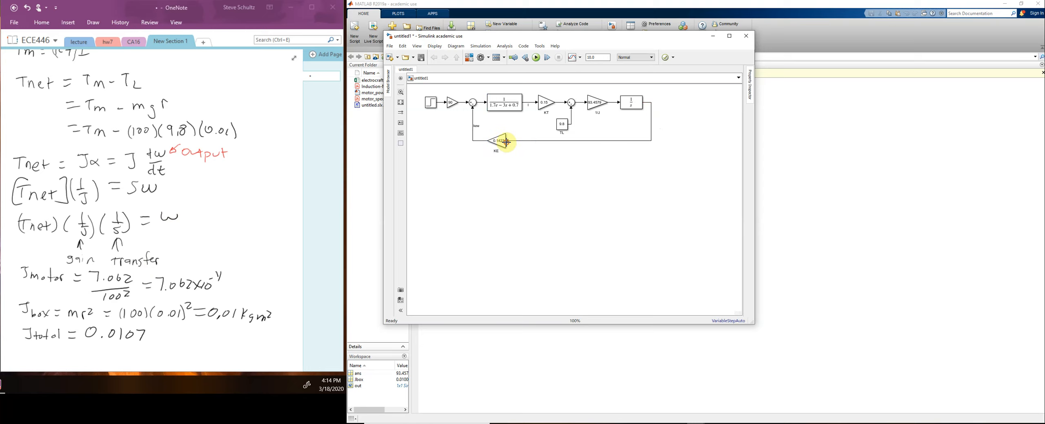
- Label the feedback signal line from the 1/s block to the KE gain as w
click(597, 141)
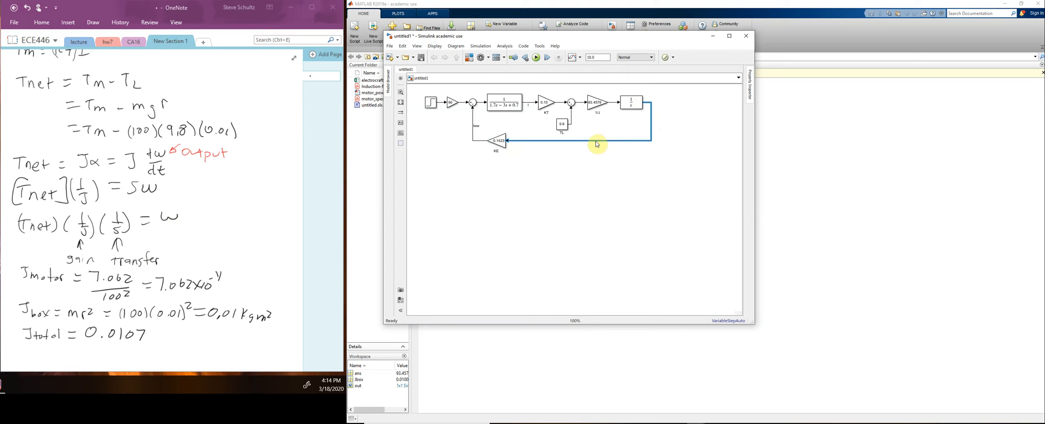
click(596, 140)
click(596, 141)
text(w)
click(593, 160)
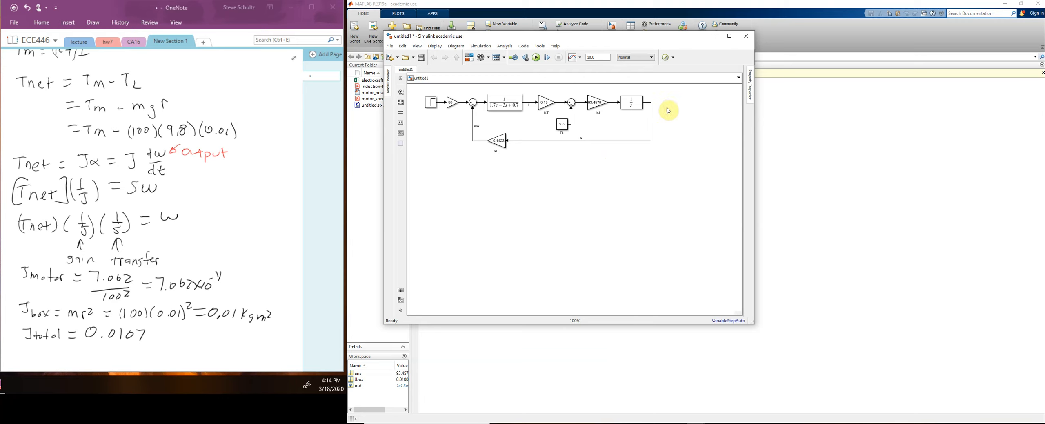
- Add another Gain block beyond the 1/s transfer function and set its gain to 0.01
click(674, 134)
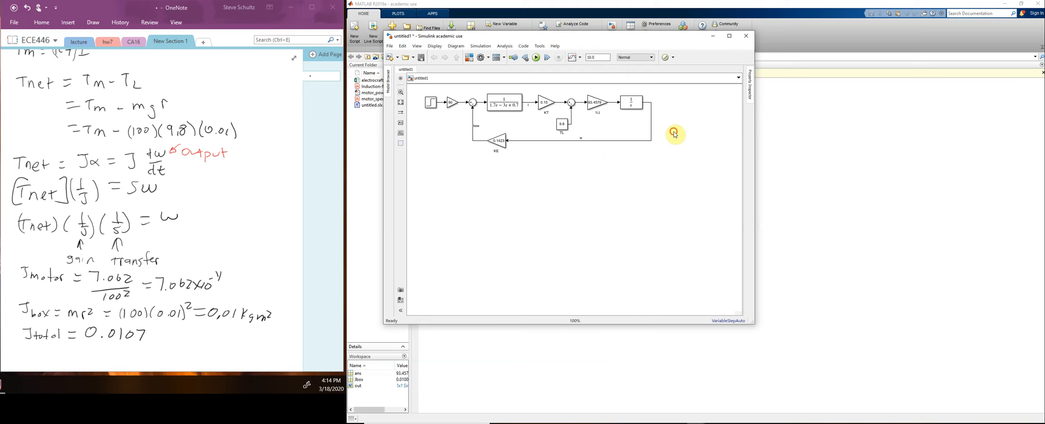
text(gain)
click(643, 141)
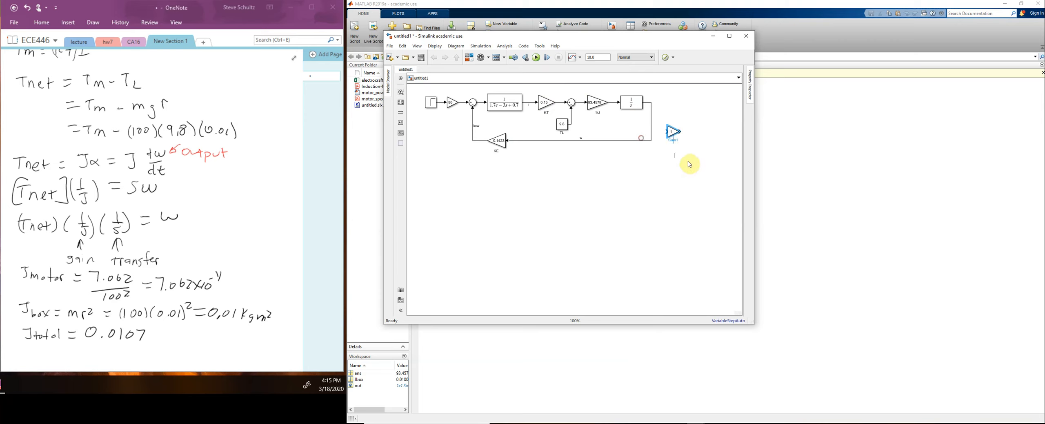
double_click(672, 137)
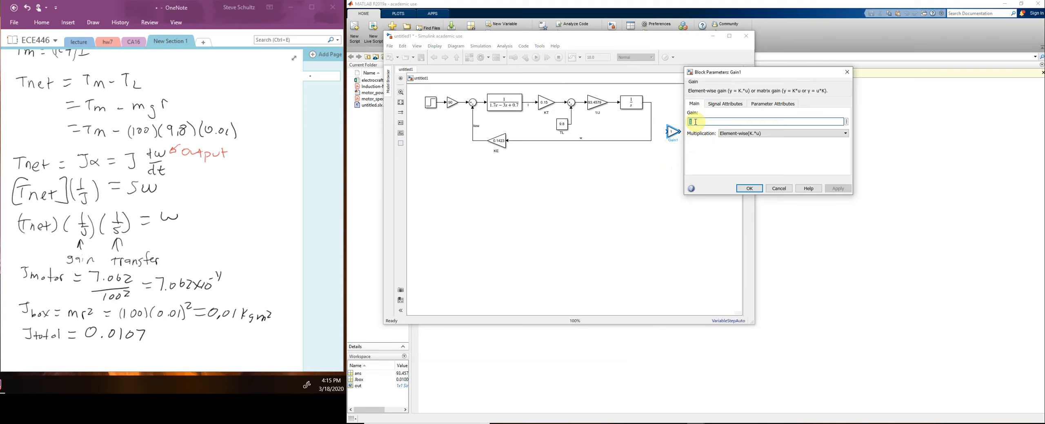
click(664, 131)
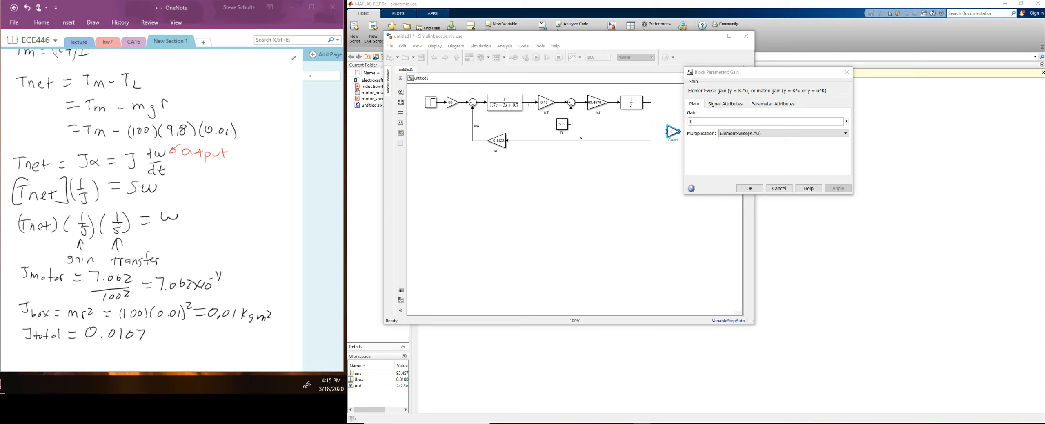
click(716, 121)
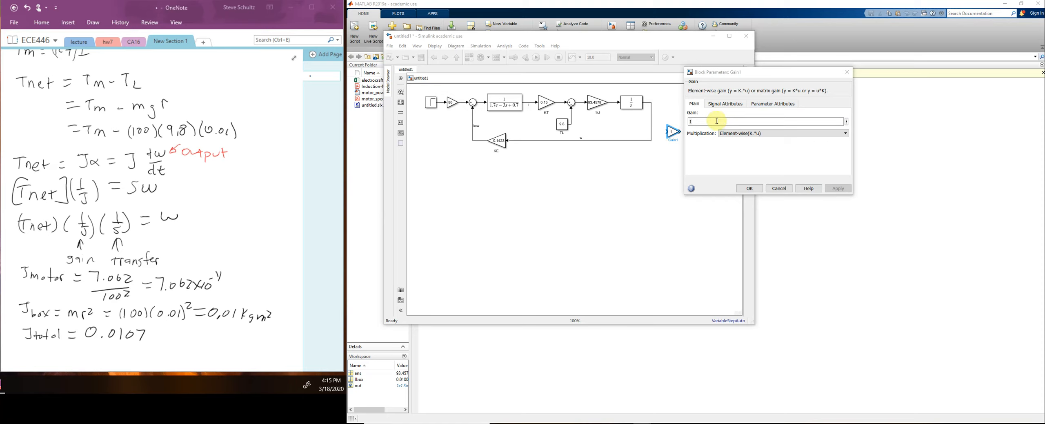
text(0.)
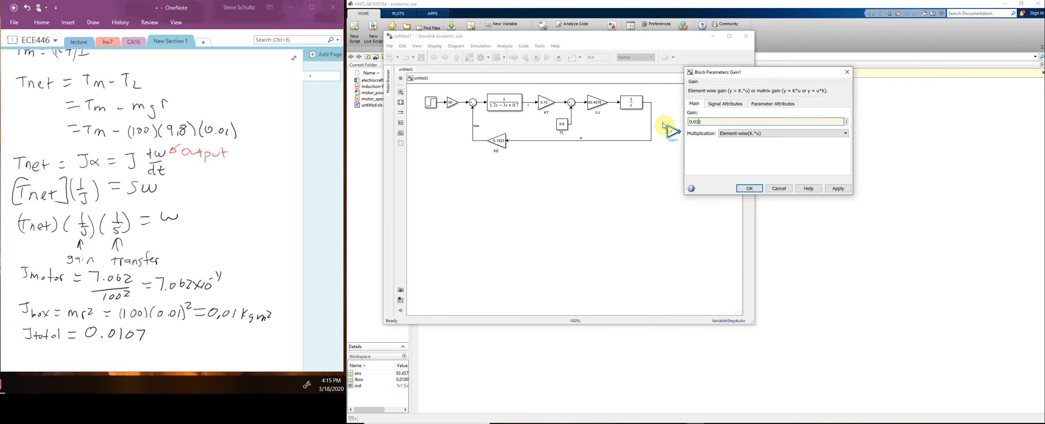
click(750, 189)
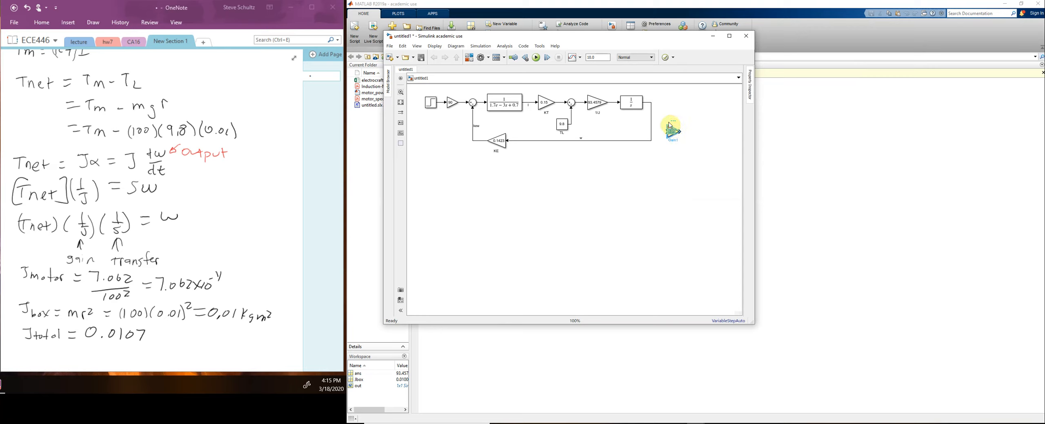
- Enlarge the 0.01 gain to show its value, align it with the 1/s block and connect it to the w line
drag(669, 126, 664, 101)
click(673, 145)
drag(670, 132, 674, 103)
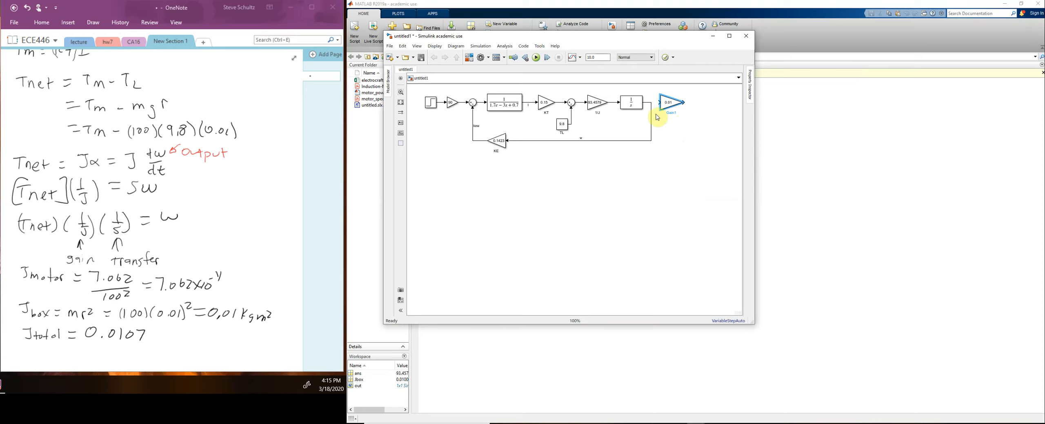
drag(655, 103, 652, 102)
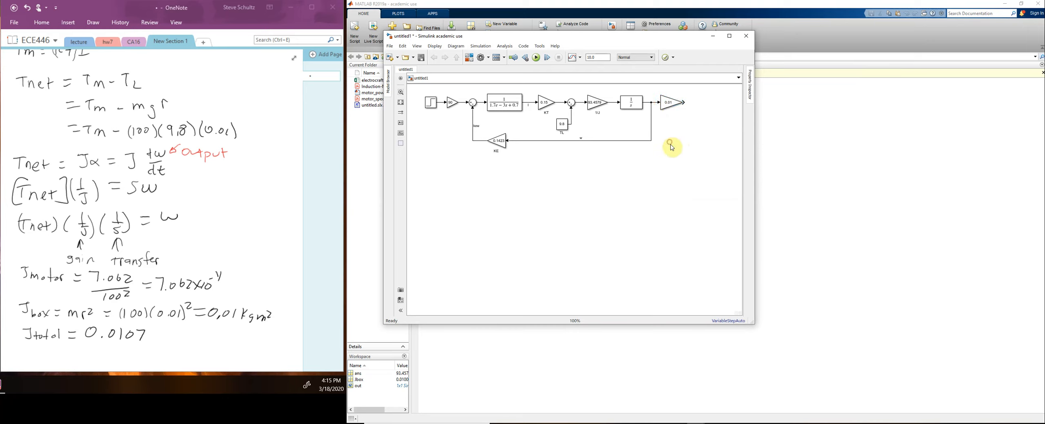
- Add a Scope block and connect it to the 0.01 gain's output
double_click(693, 126)
text(scope)
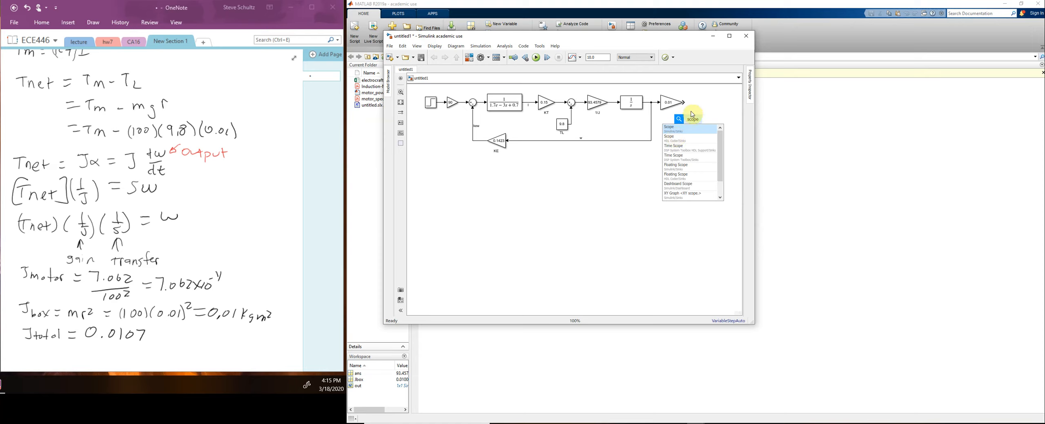
click(686, 130)
drag(698, 124, 695, 102)
click(690, 120)
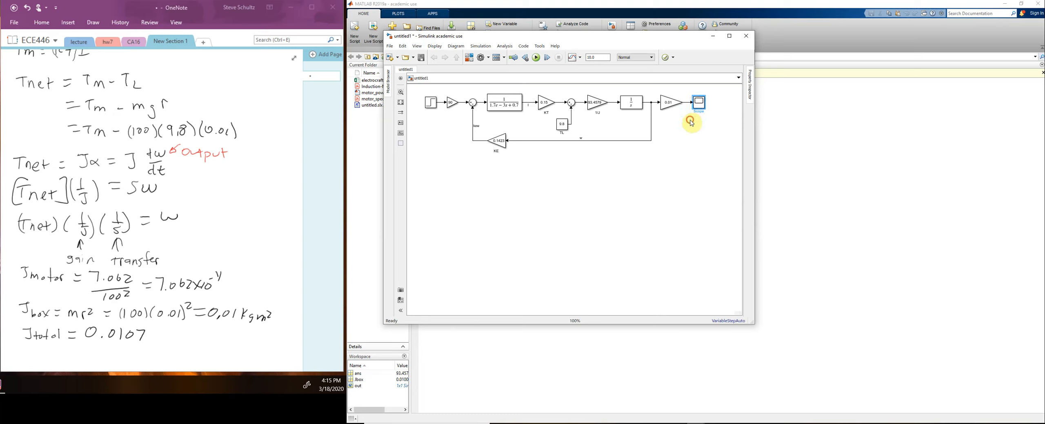
- Run the simulation and open the scope plot in a window beside the model
click(536, 57)
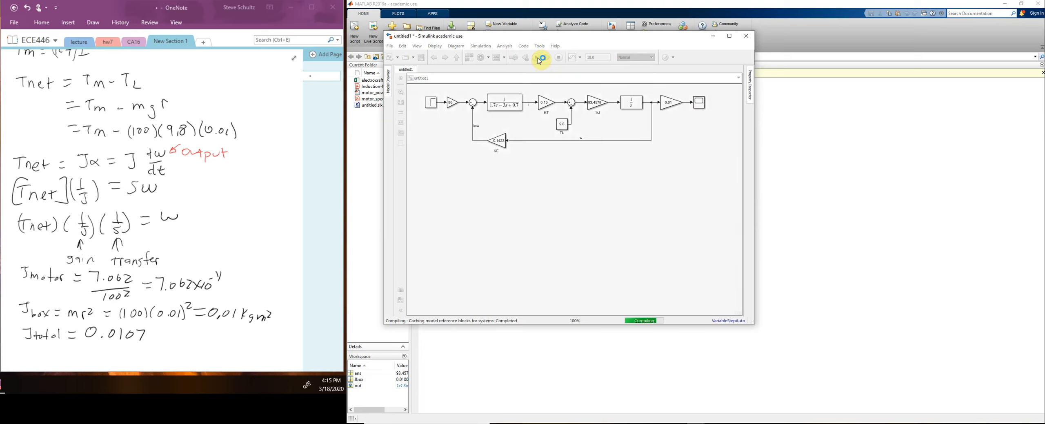
click(703, 106)
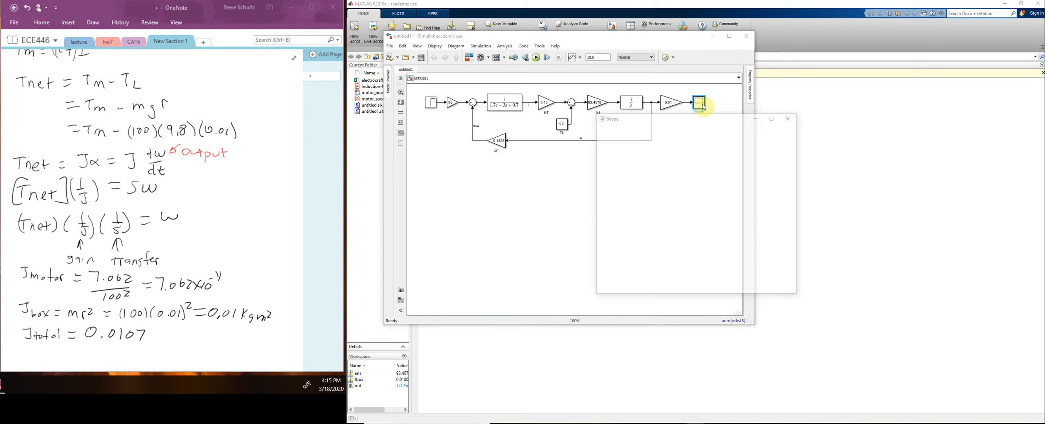
double_click(704, 107)
drag(711, 130, 874, 54)
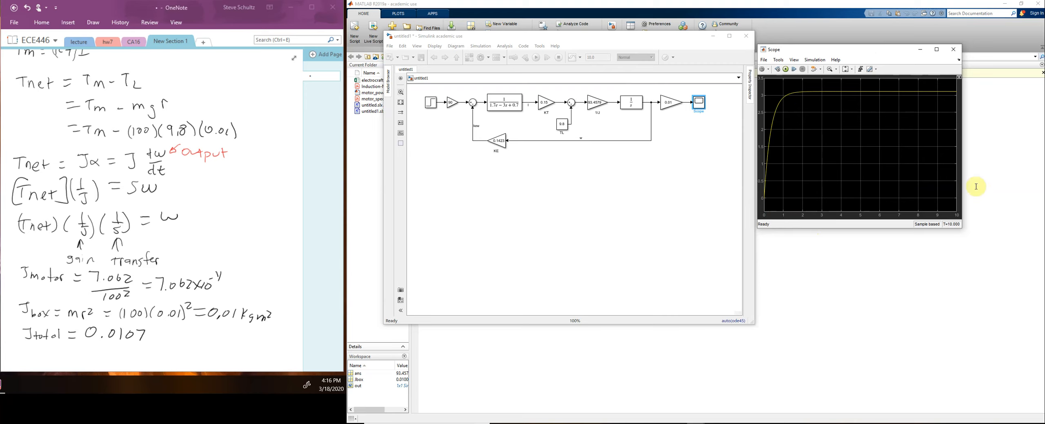
- Set the simulation stop time to 2 and rerun the model
click(602, 60)
drag(602, 60, 583, 57)
text(2)
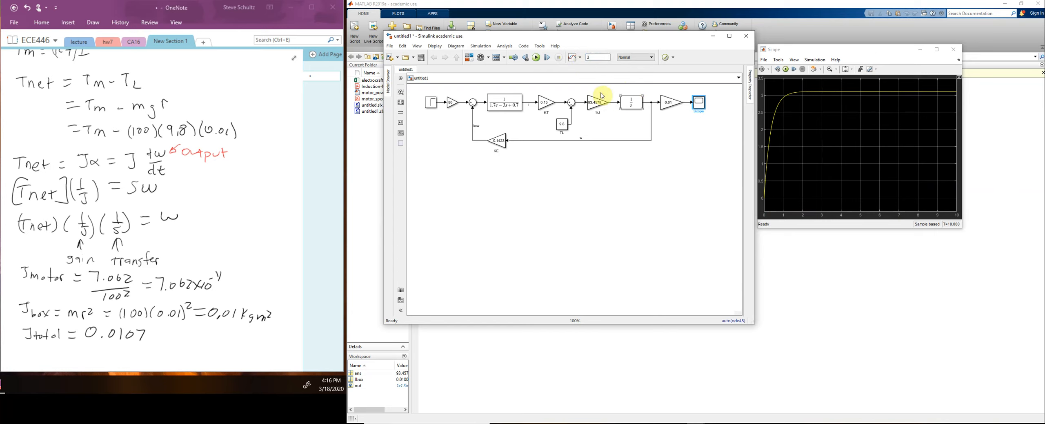
click(536, 57)
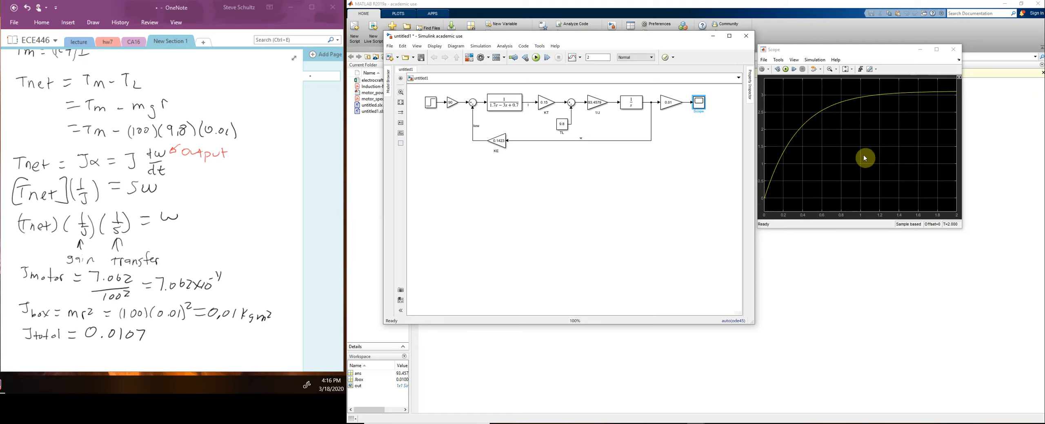
- Give the scope 2 input ports and plot the current signal feeding the KT gain as its additional input
click(668, 184)
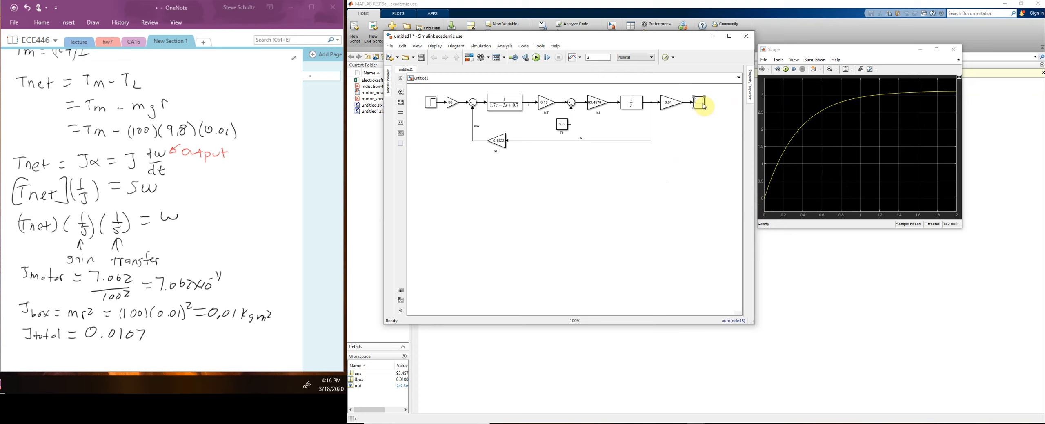
double_click(700, 103)
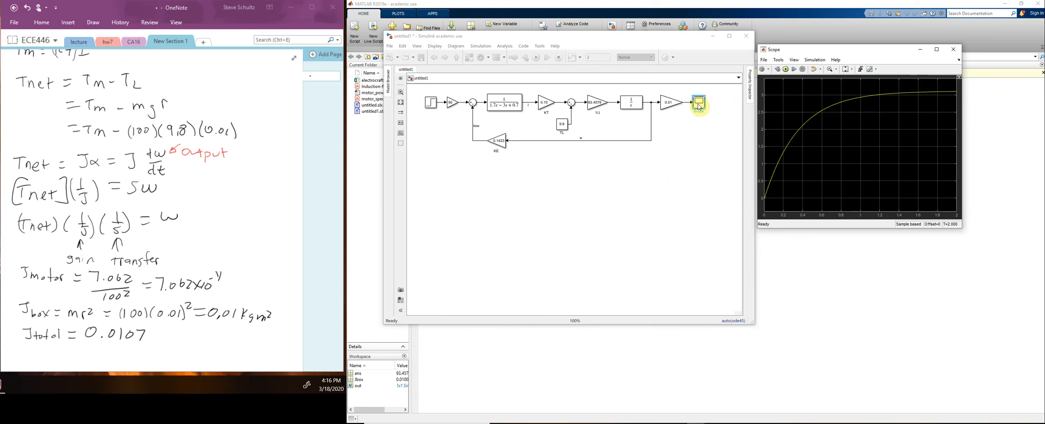
right_click(701, 107)
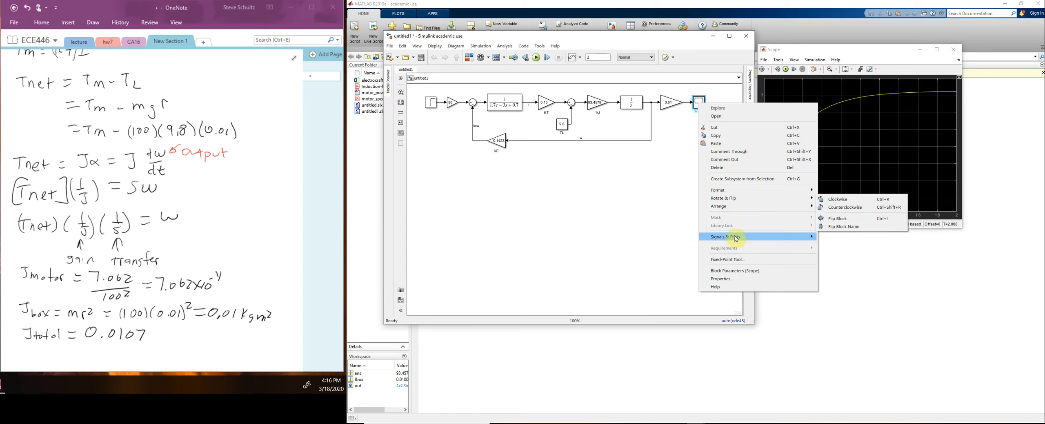
mouse_move(736, 238)
mouse_move(858, 237)
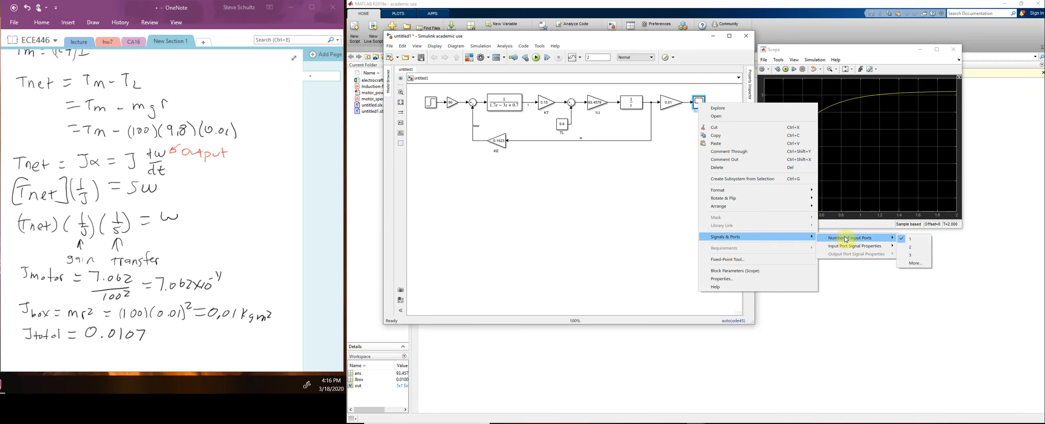
click(915, 248)
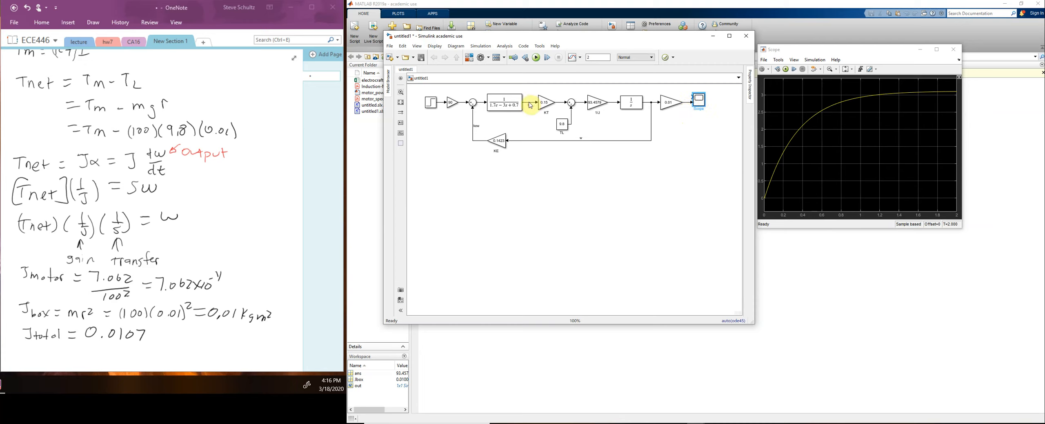
drag(691, 98, 528, 102)
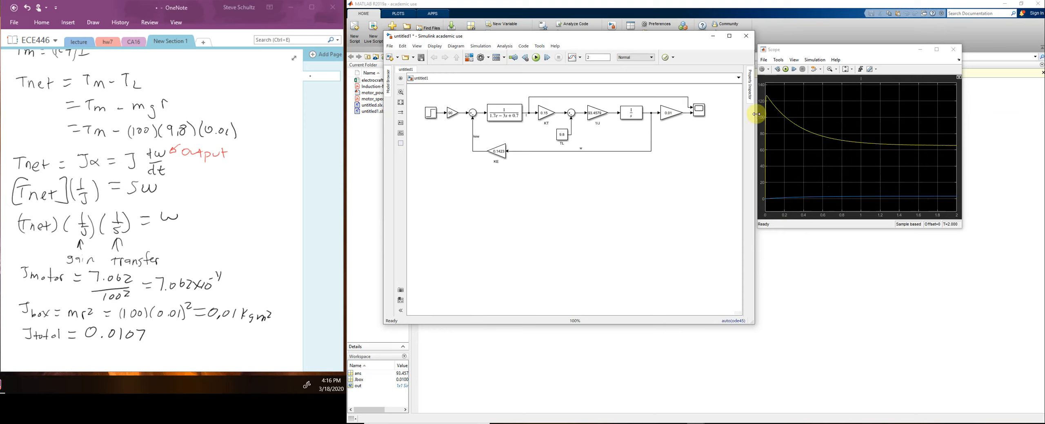
- Delete the current signal's line into the scope, set that scope to 1 input port and realign it with the 0.01 gain
click(690, 107)
key(Delete)
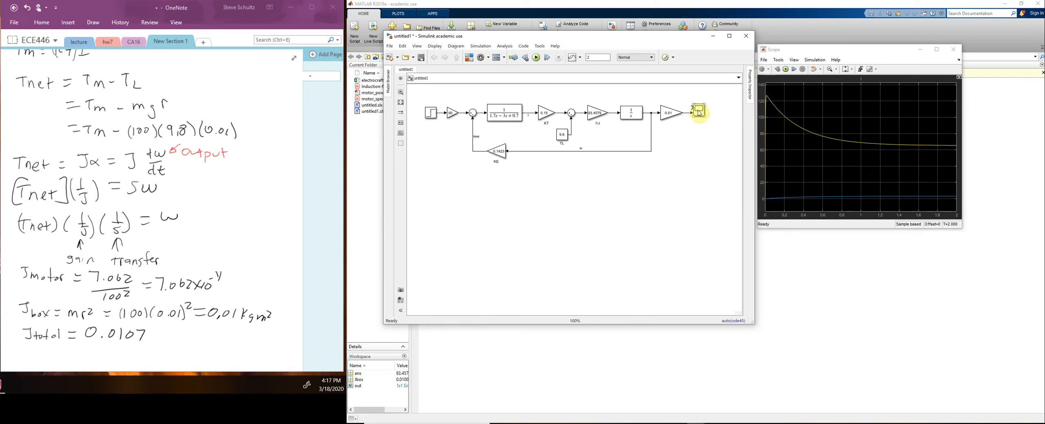
right_click(700, 114)
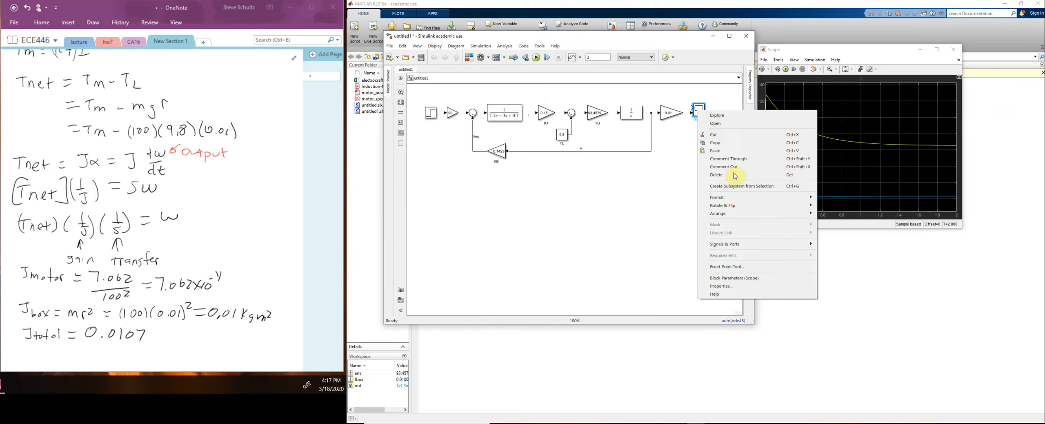
mouse_move(735, 250)
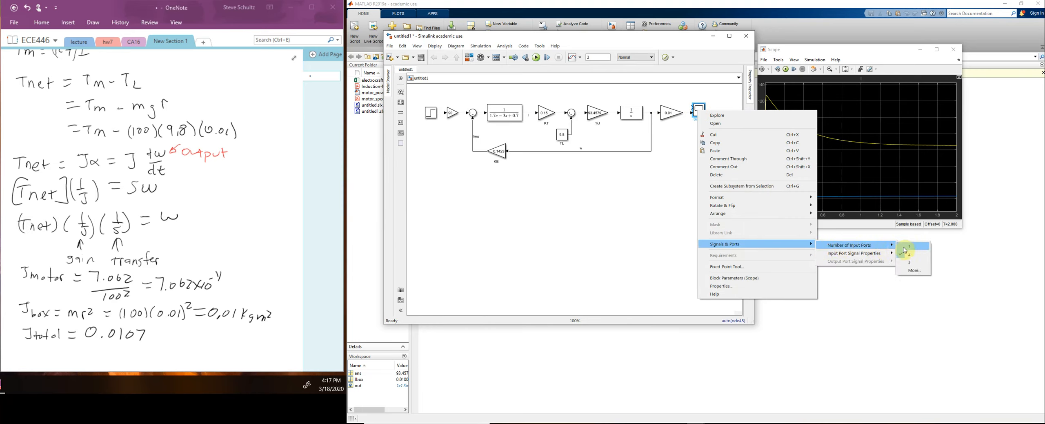
click(905, 245)
click(693, 205)
drag(700, 116, 696, 117)
click(708, 157)
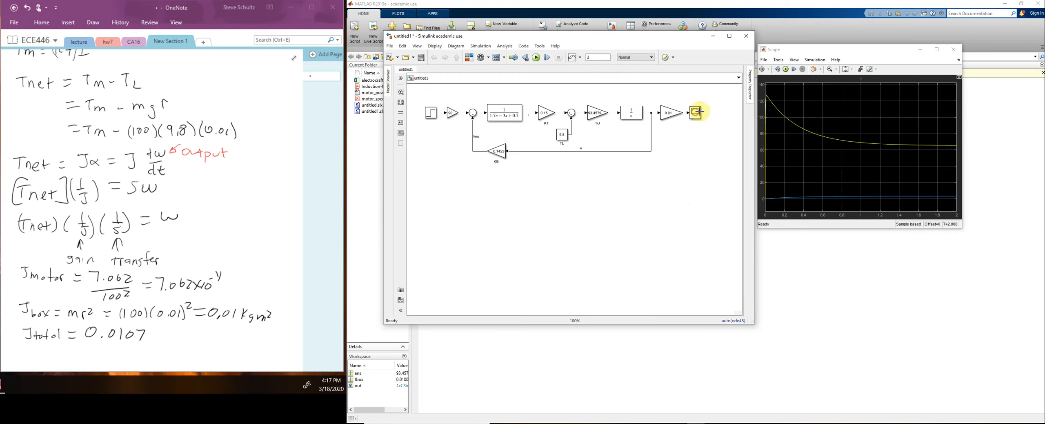
- Add a separate Scope block above the KT gain and connect it to the current signal feeding that gain
double_click(685, 150)
text(s)
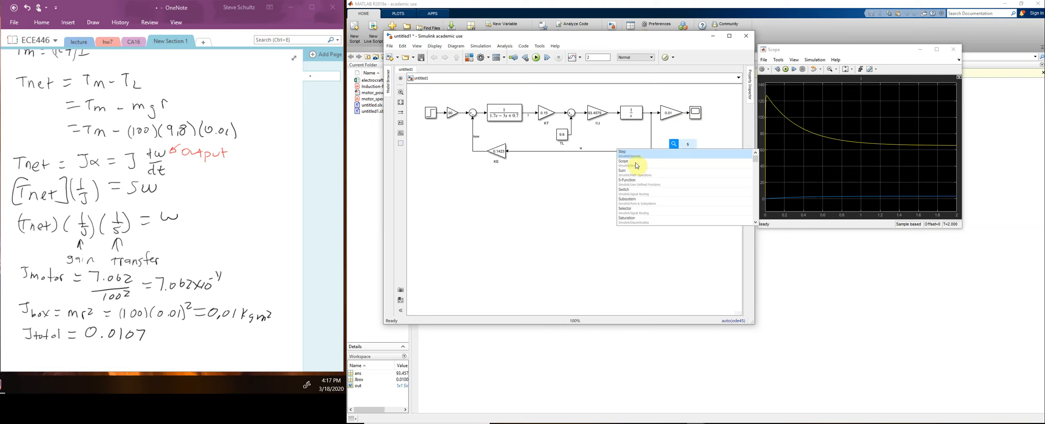
click(630, 163)
drag(690, 154, 525, 110)
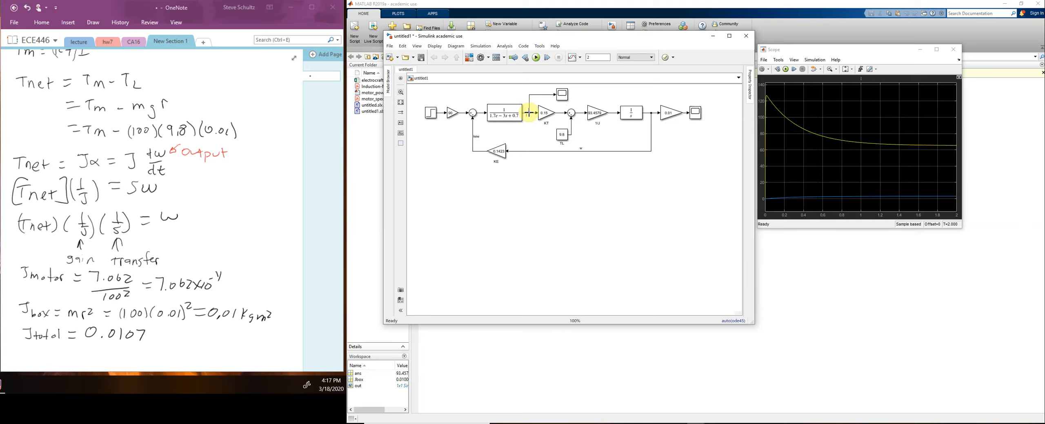
- Run the simulation and place the new current scope's plot window below the first scope plot
click(537, 60)
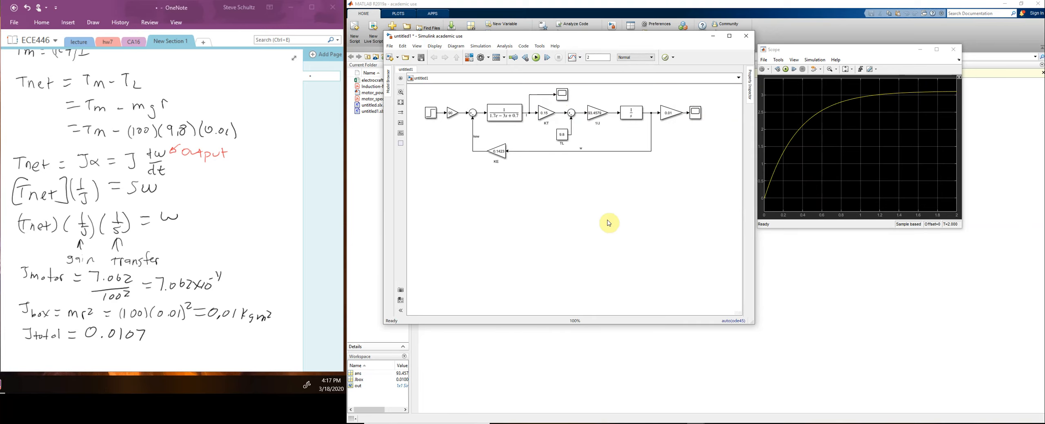
click(566, 99)
double_click(566, 100)
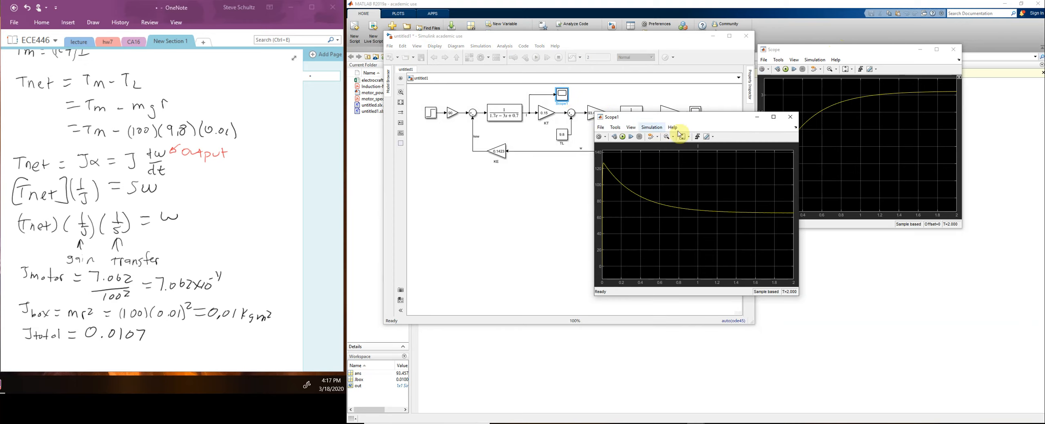
drag(690, 123, 861, 231)
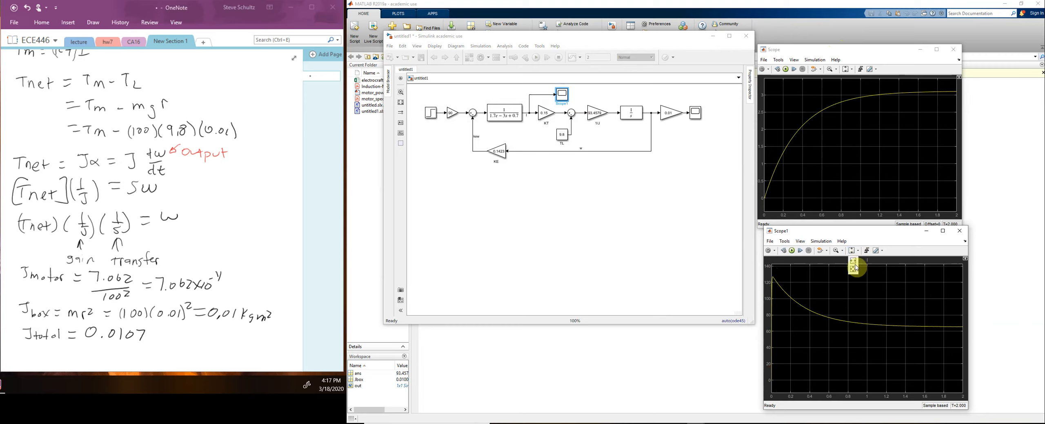
- Magnify the initial rise of the current curve with area zooms, and fit the plot back to its full range
click(854, 268)
click(854, 269)
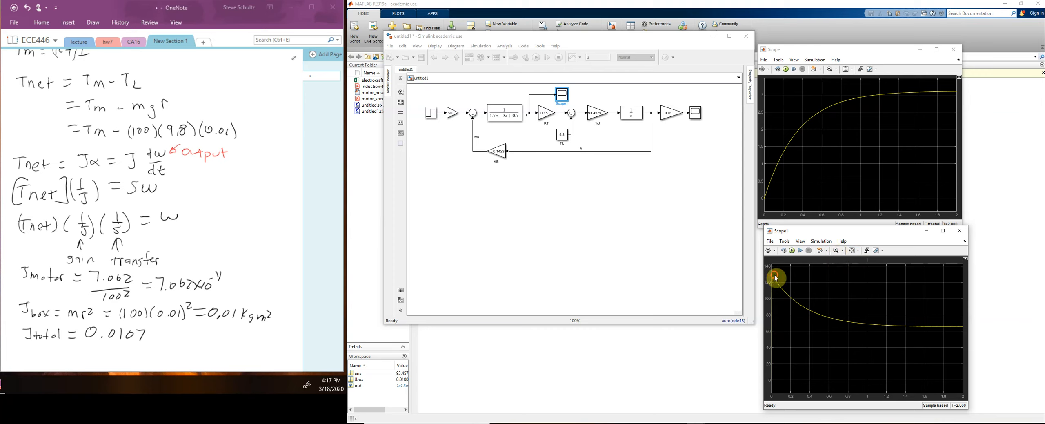
click(844, 253)
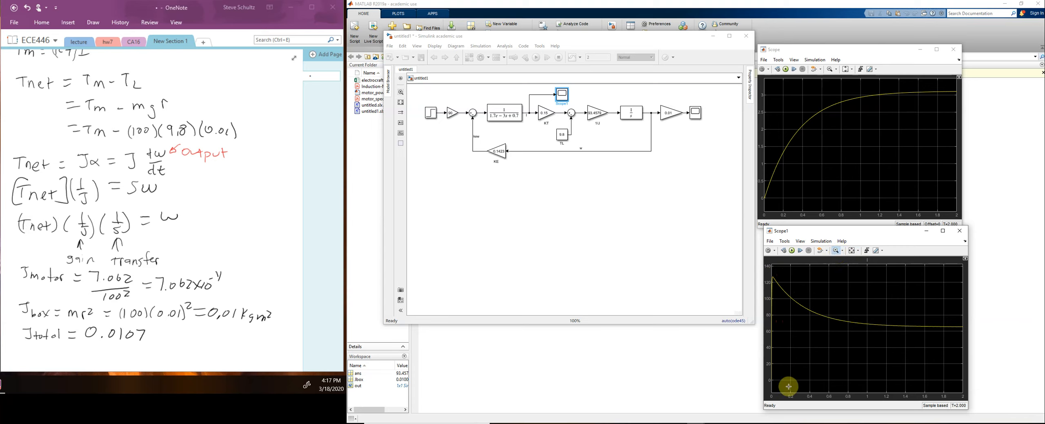
drag(789, 384, 768, 263)
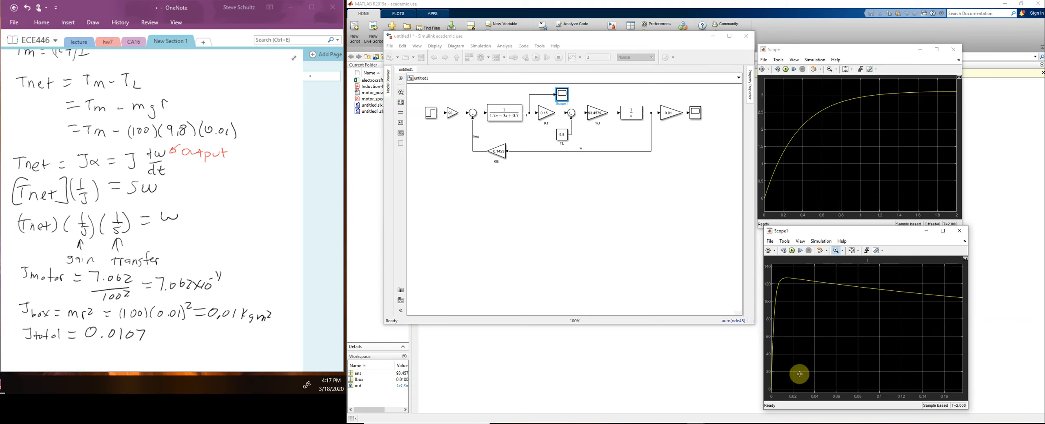
drag(784, 392, 763, 280)
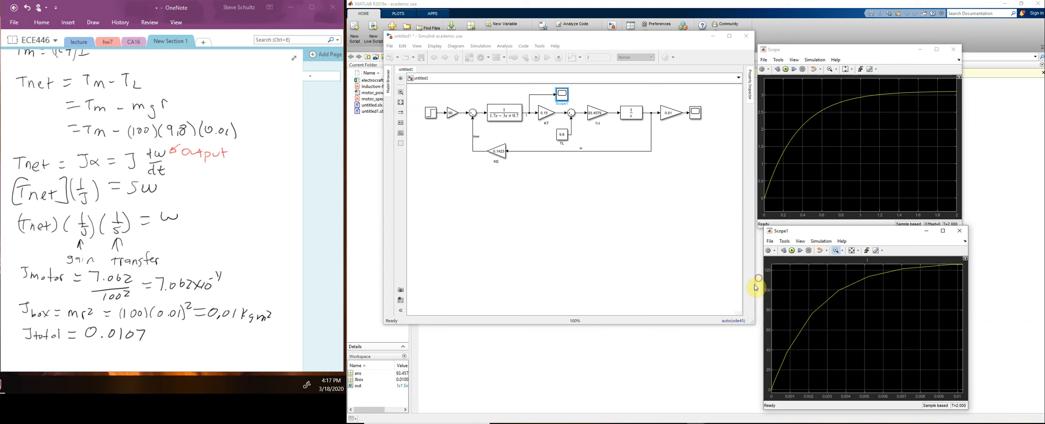
click(794, 375)
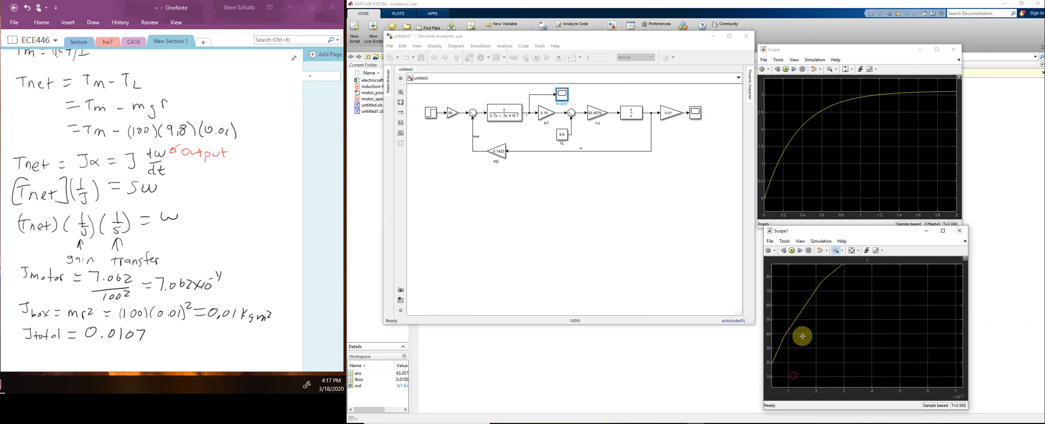
click(851, 252)
- Zoom the current plot along the time axis only to examine its start, and restore the full view
click(843, 251)
click(842, 270)
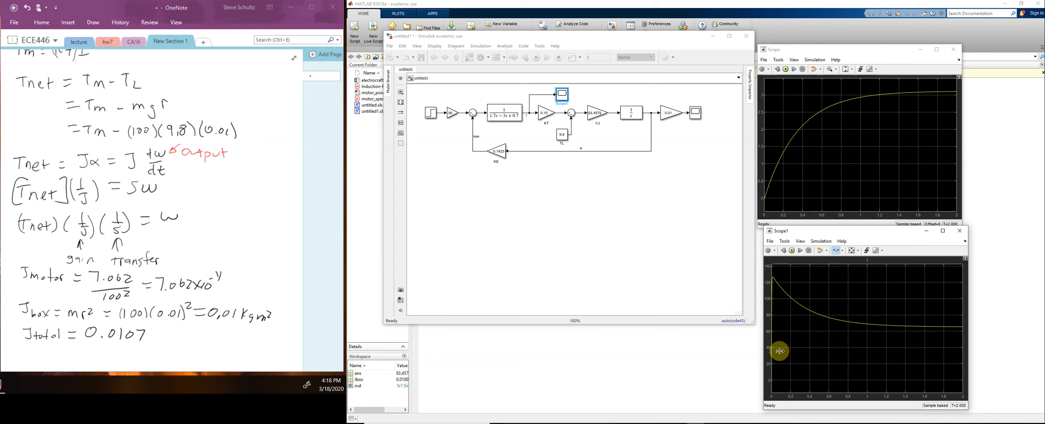
drag(770, 352, 770, 369)
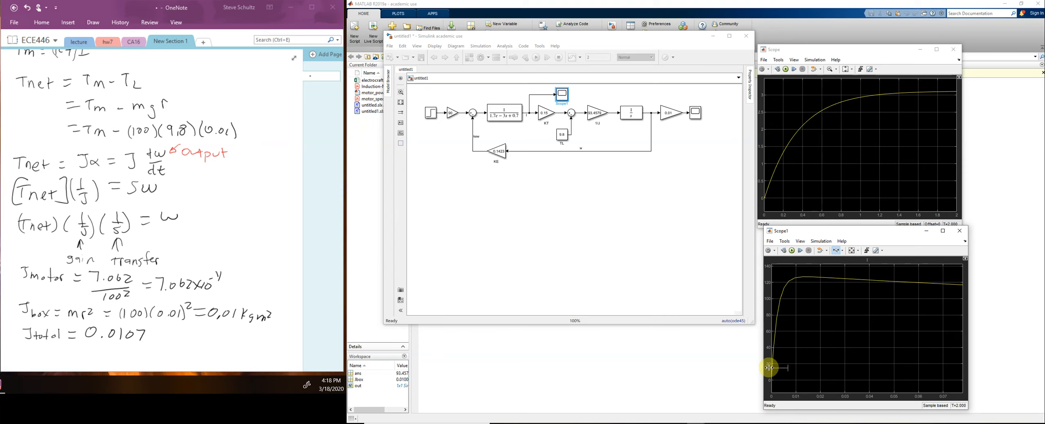
double_click(823, 359)
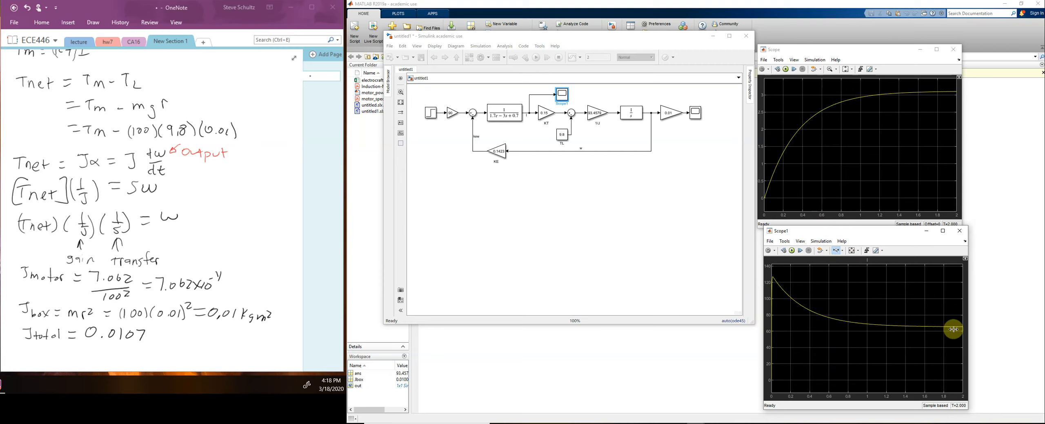
- Add another Scope block for the motor torque, connect it to the KT gain's output and tidy the scopes' placement
click(496, 96)
double_click(495, 96)
text(sc)
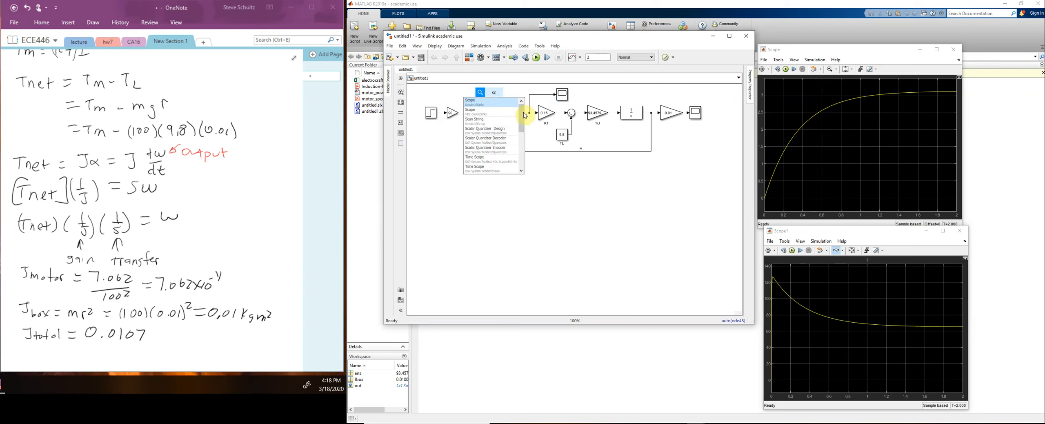
click(479, 104)
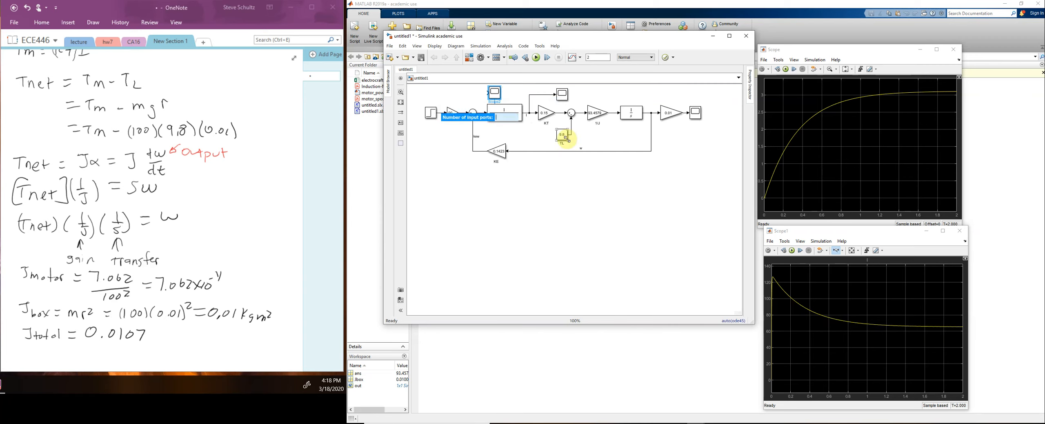
drag(497, 94, 553, 93)
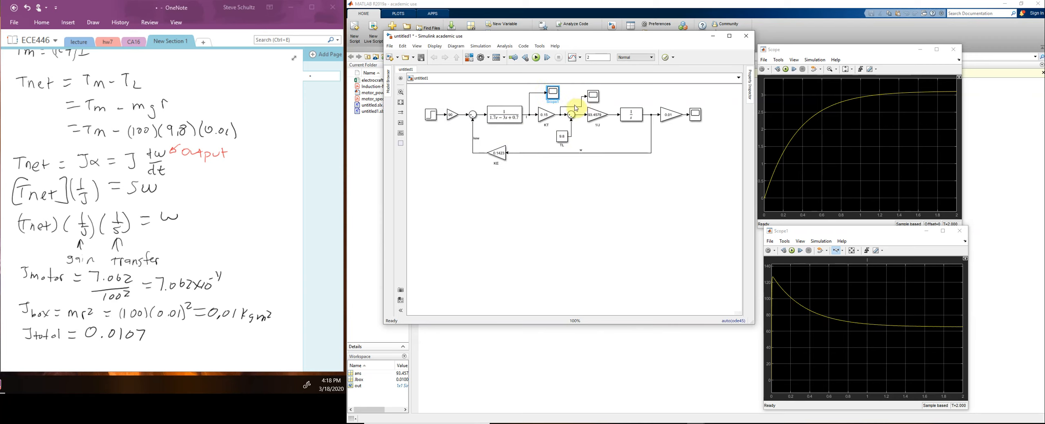
drag(554, 94, 548, 95)
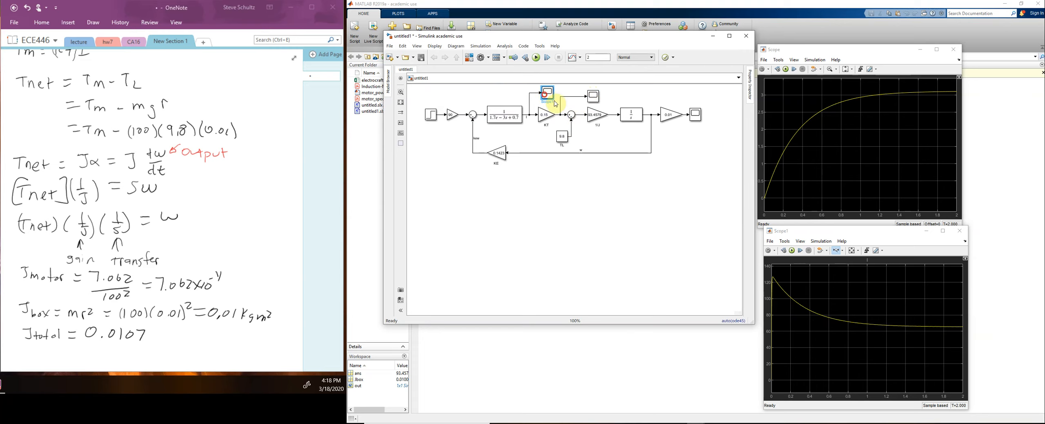
- Open the motor torque scope, rerun the simulation and move its plot window beside the model
double_click(594, 98)
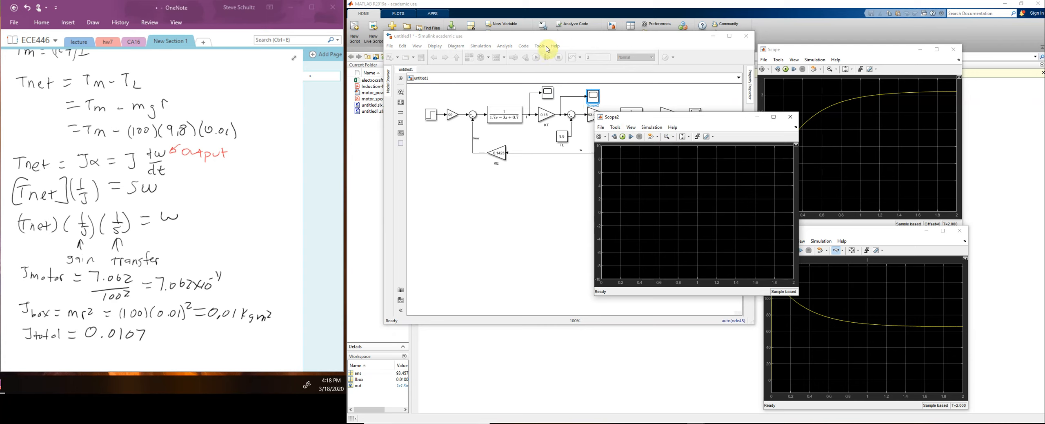
click(626, 76)
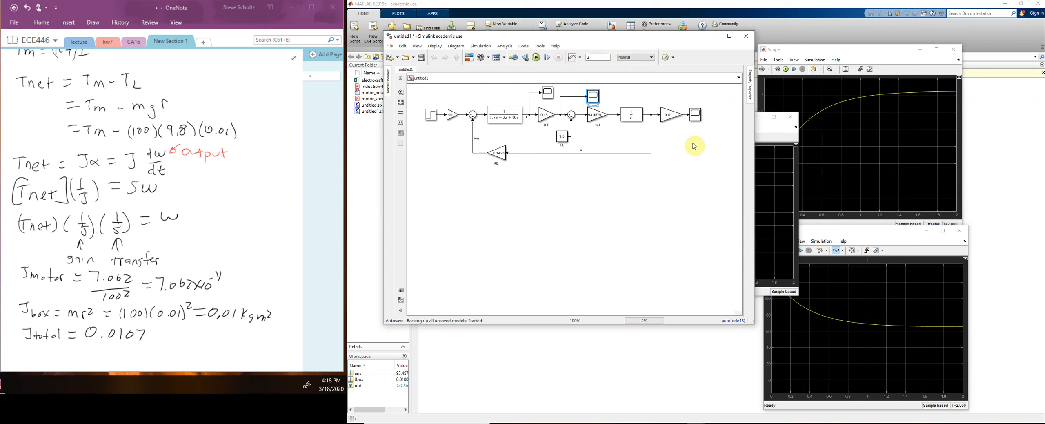
click(764, 126)
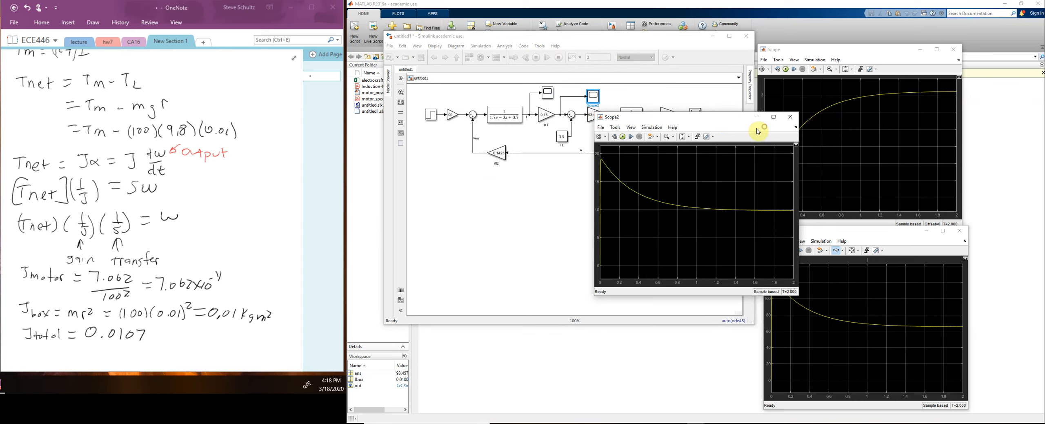
drag(718, 118, 953, 123)
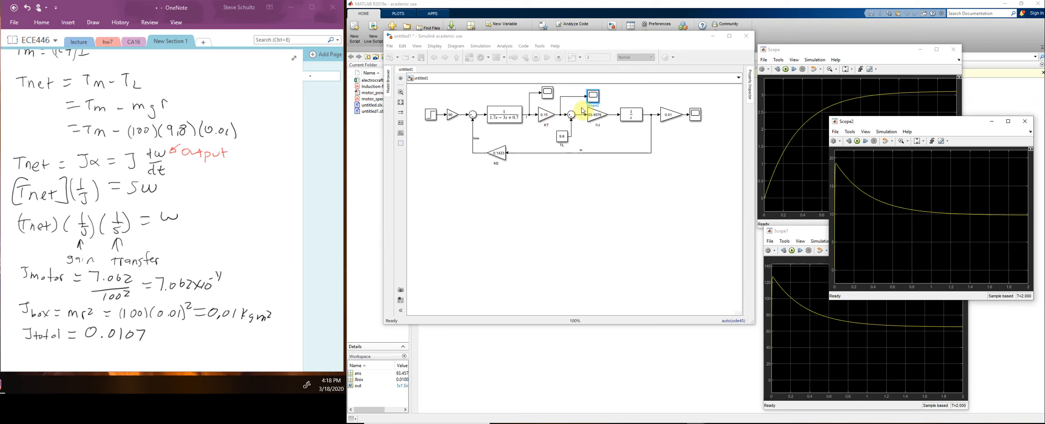
- Reconnect the torque scope to the output of the torque summing junction instead and rerun the simulation
click(561, 110)
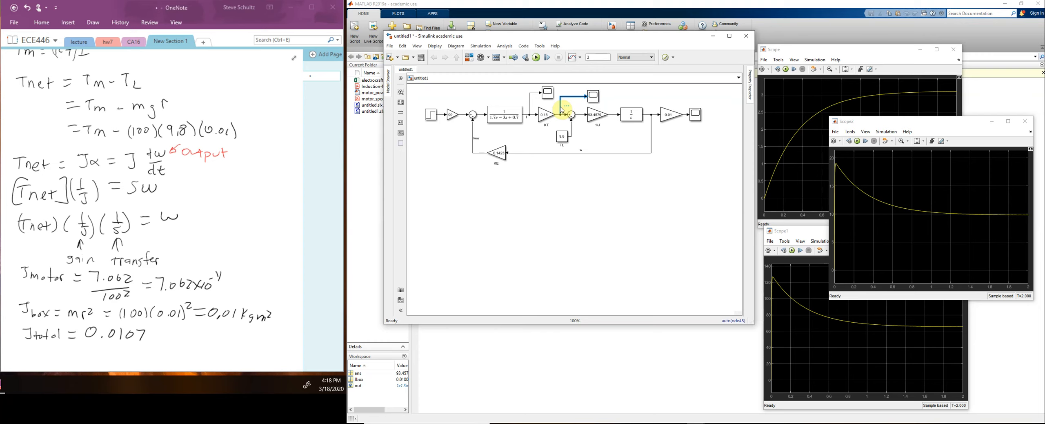
key(Delete)
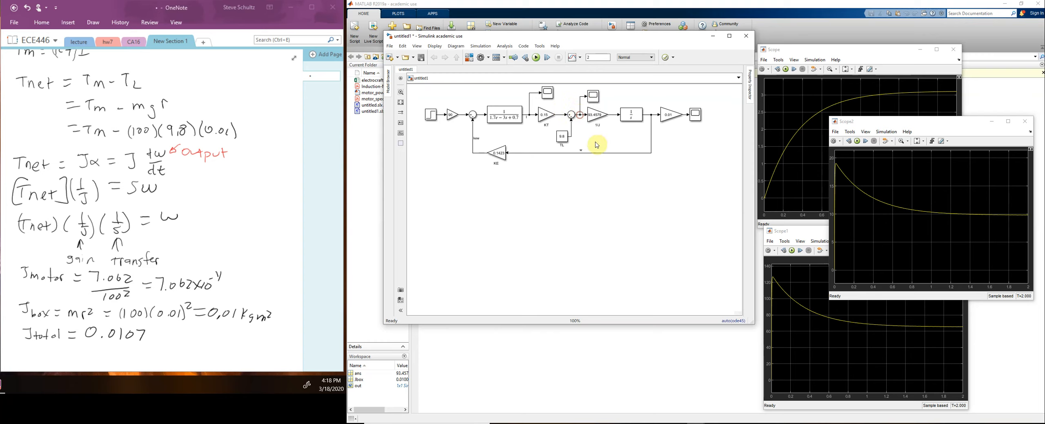
click(537, 58)
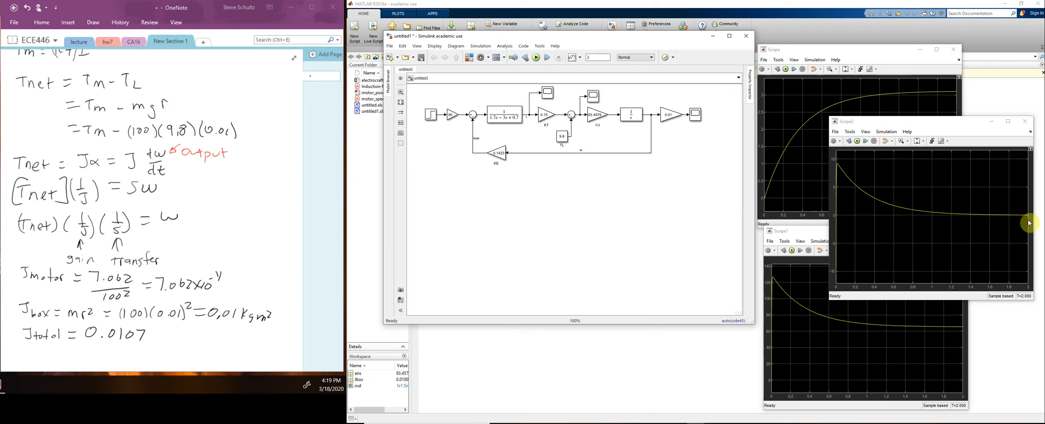
- Delete the net torque scope and its signal line from the model
click(643, 423)
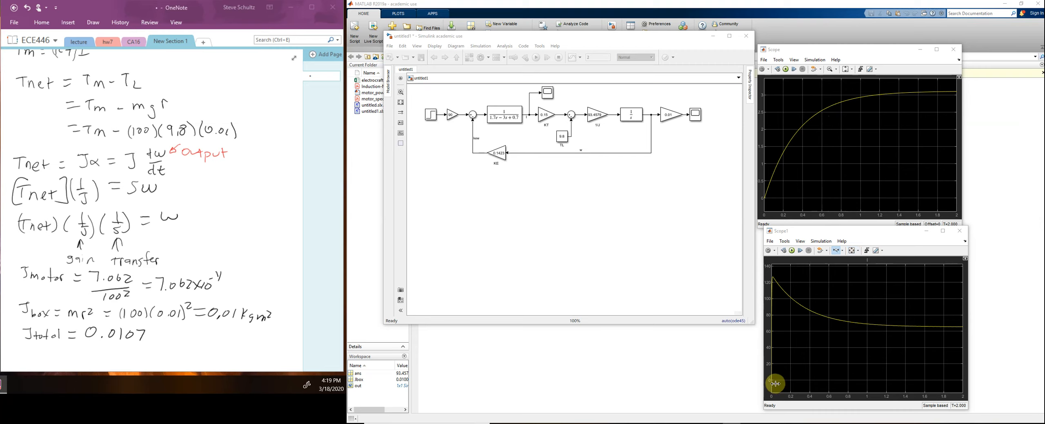
click(589, 85)
- Set the simulation stop time to 0.1 and rerun the model
click(596, 57)
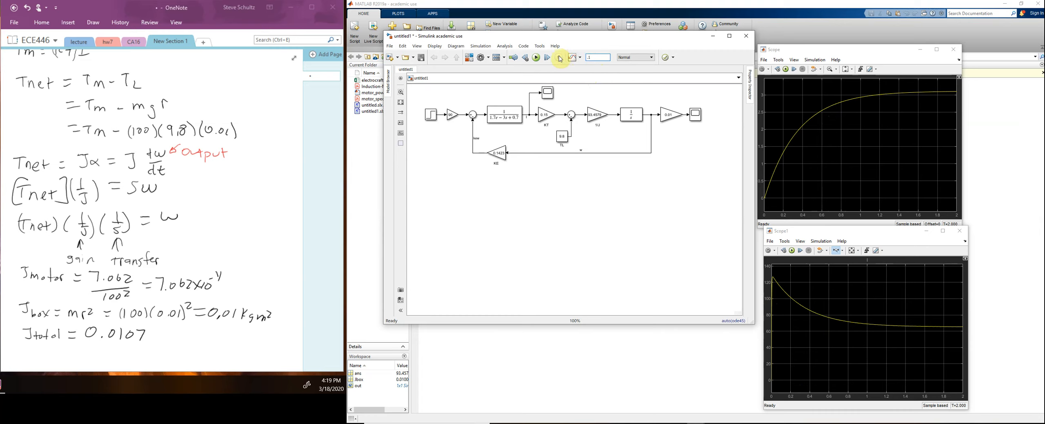
click(541, 61)
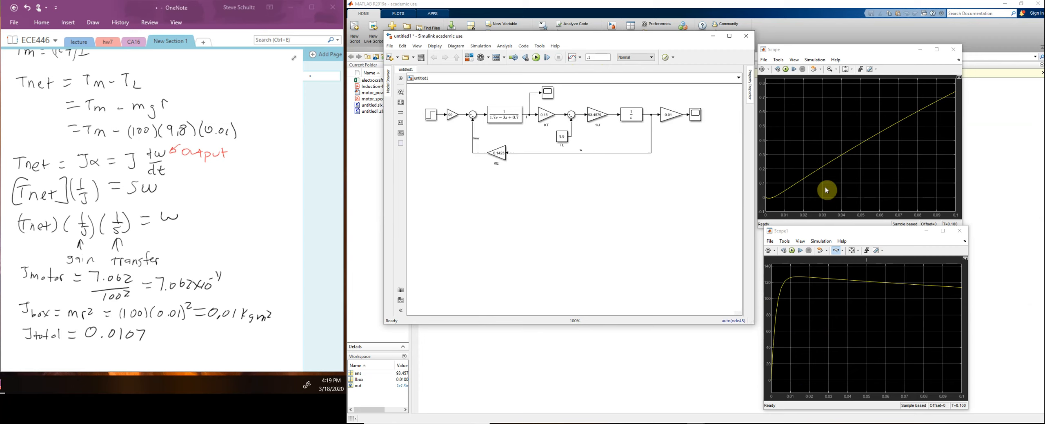
- Examine the current curve over the short run by zooming along its time axis near the start, and restore the full view
click(548, 92)
drag(897, 310, 813, 305)
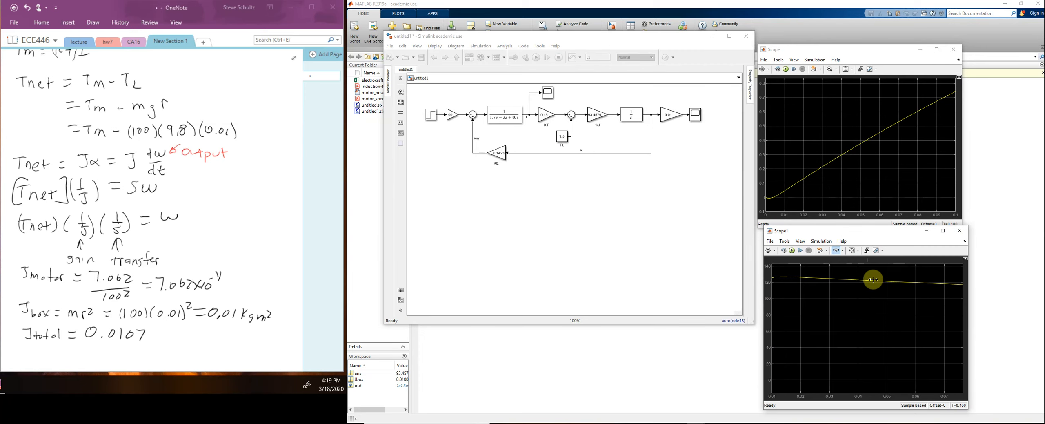
click(549, 94)
double_click(549, 95)
click(829, 308)
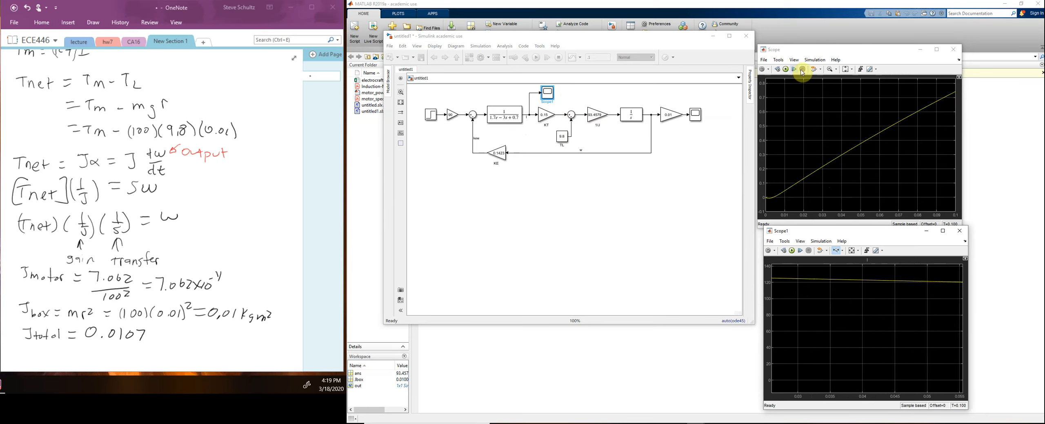
click(849, 71)
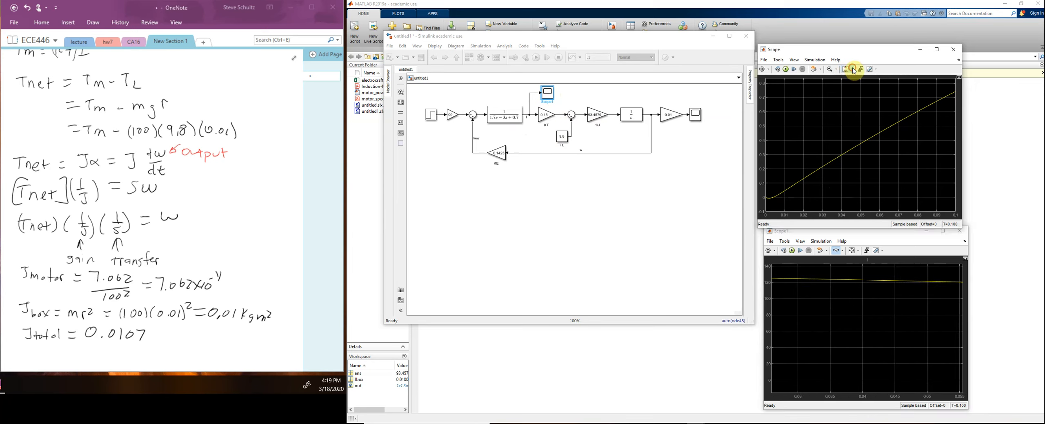
click(853, 251)
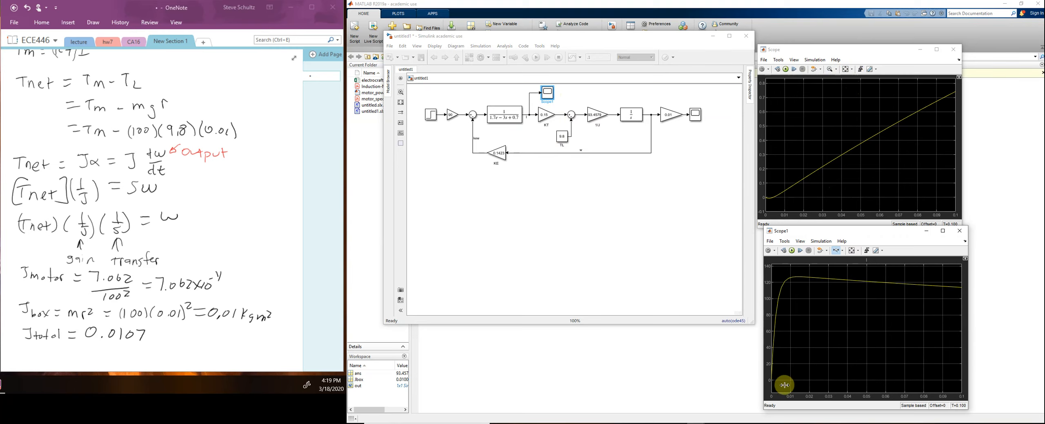
drag(772, 373, 781, 380)
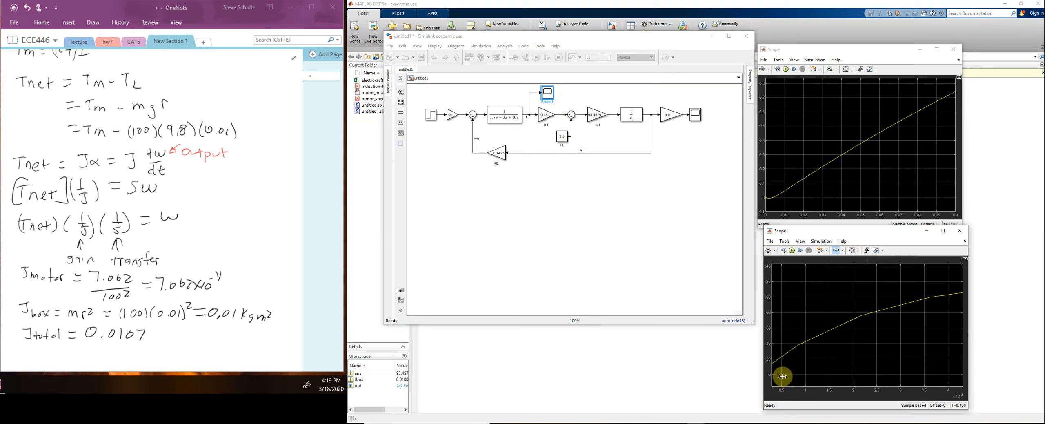
click(842, 353)
double_click(842, 353)
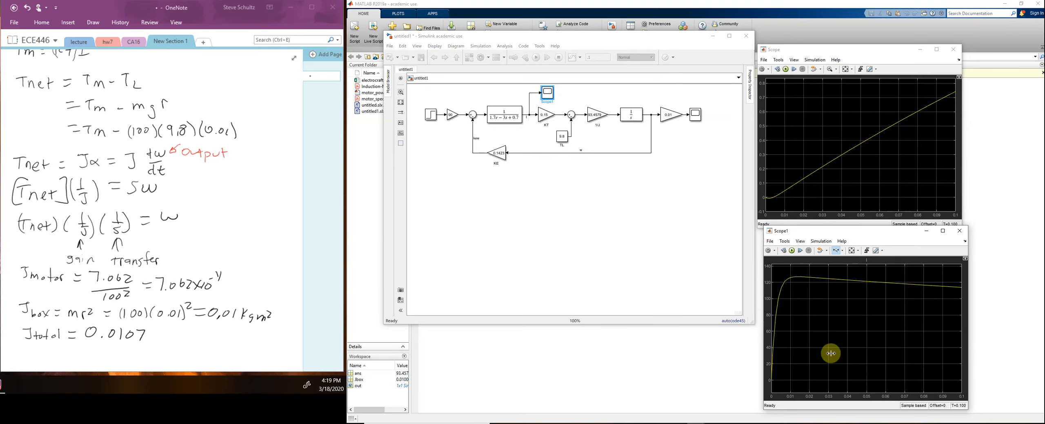